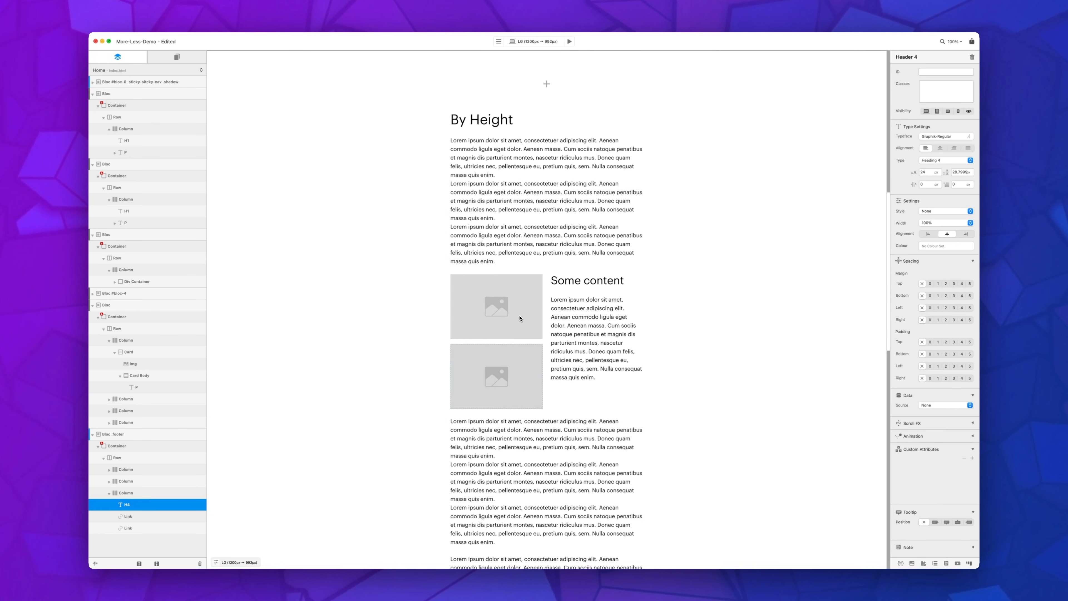
Step: Examine the columns and paragraphs of the By Height section, and look over the By Characters and By Words sections
{"action": "left_click", "coordinate": [554, 293]}
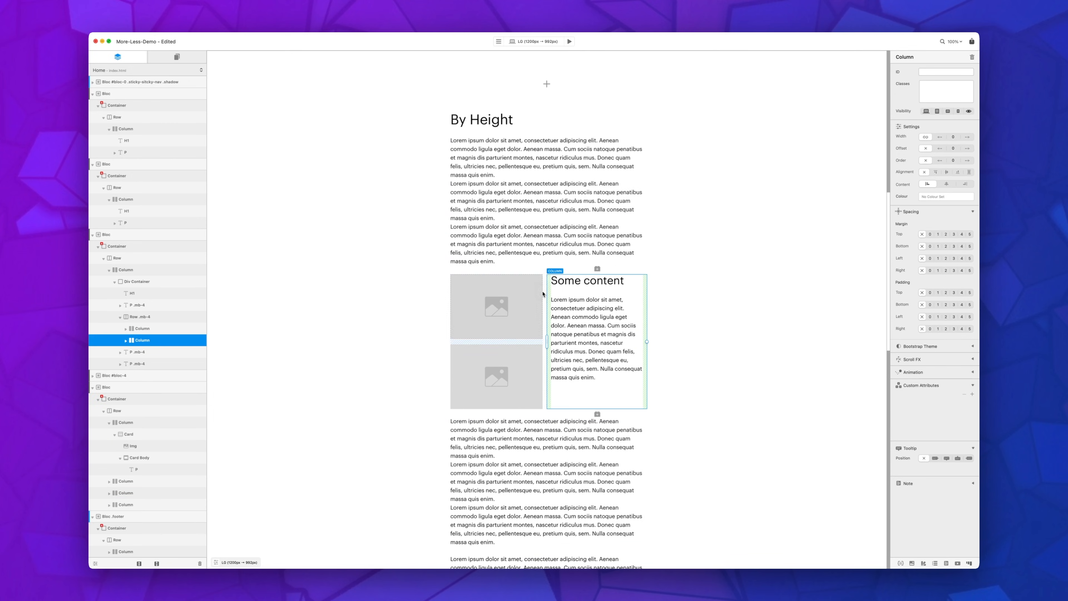
{"action": "left_click", "coordinate": [546, 293]}
{"action": "left_click", "coordinate": [545, 292]}
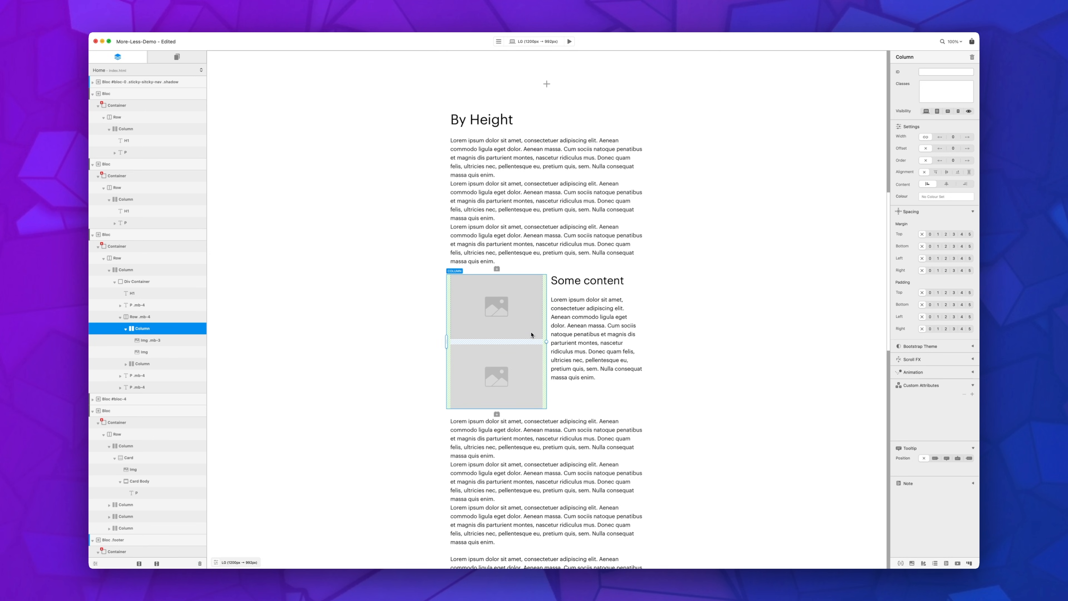
{"action": "scroll", "coordinate": [556, 290], "scroll_direction": "down", "scroll_amount": 3}
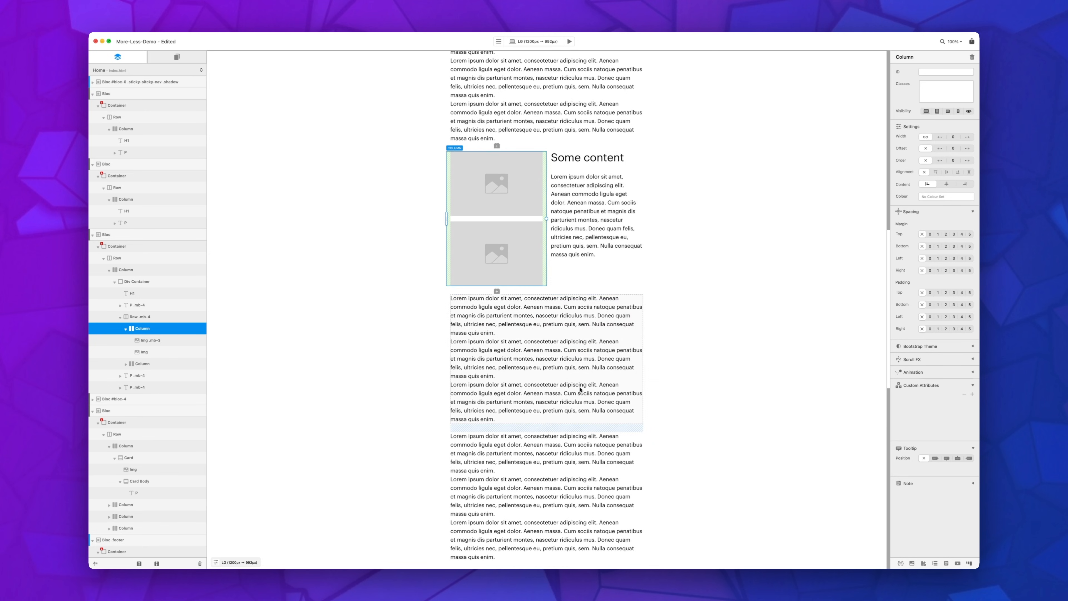
{"action": "left_click", "coordinate": [580, 390]}
{"action": "scroll", "coordinate": [582, 374], "scroll_direction": "down", "scroll_amount": 5}
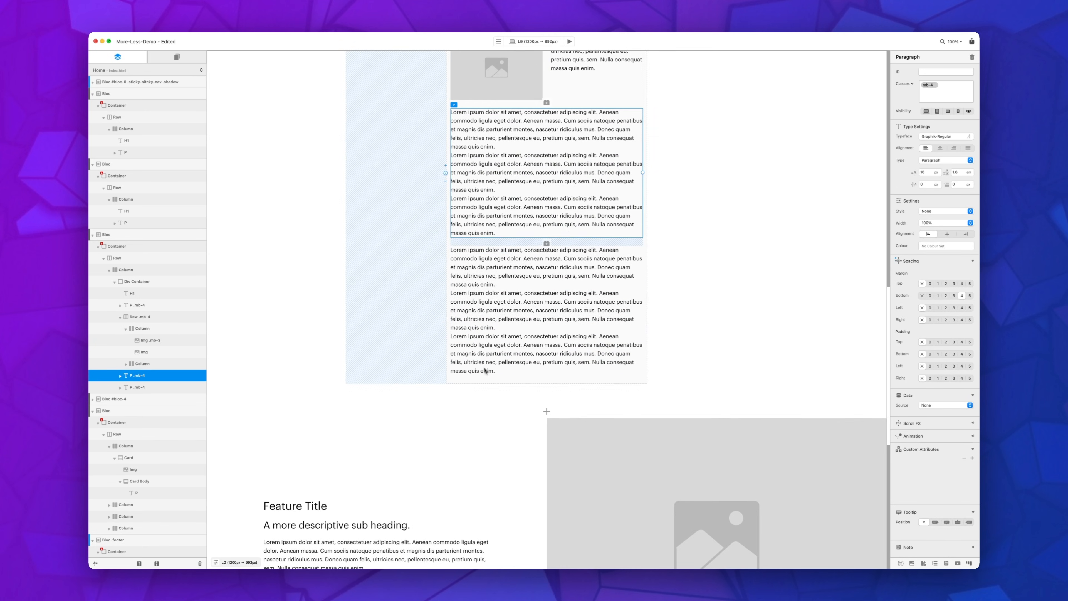
{"action": "scroll", "coordinate": [504, 366], "scroll_direction": "up", "scroll_amount": 10}
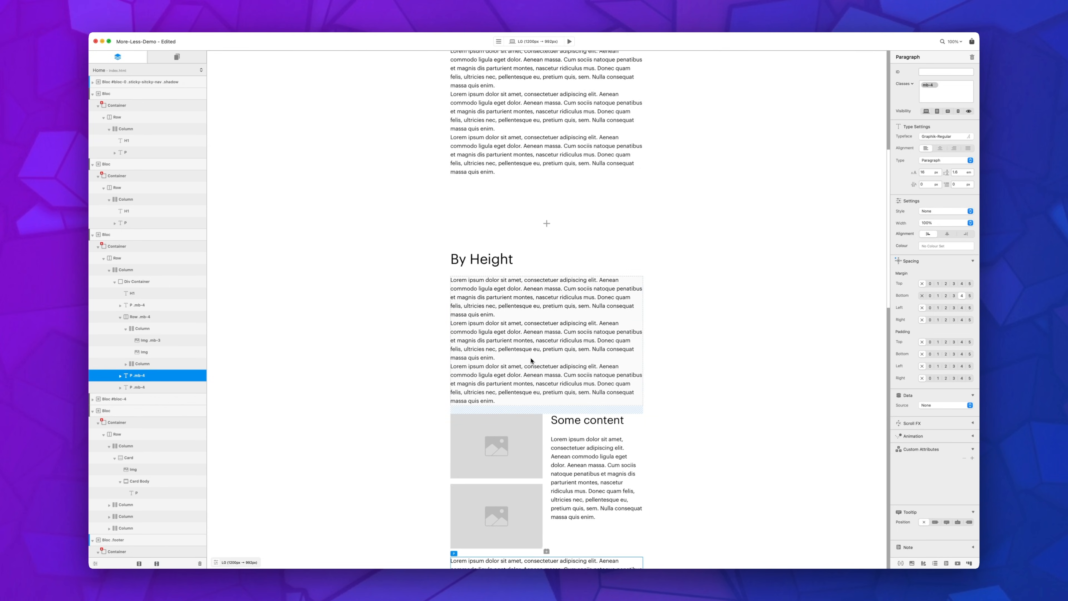
{"action": "scroll", "coordinate": [531, 360], "scroll_direction": "up", "scroll_amount": 12}
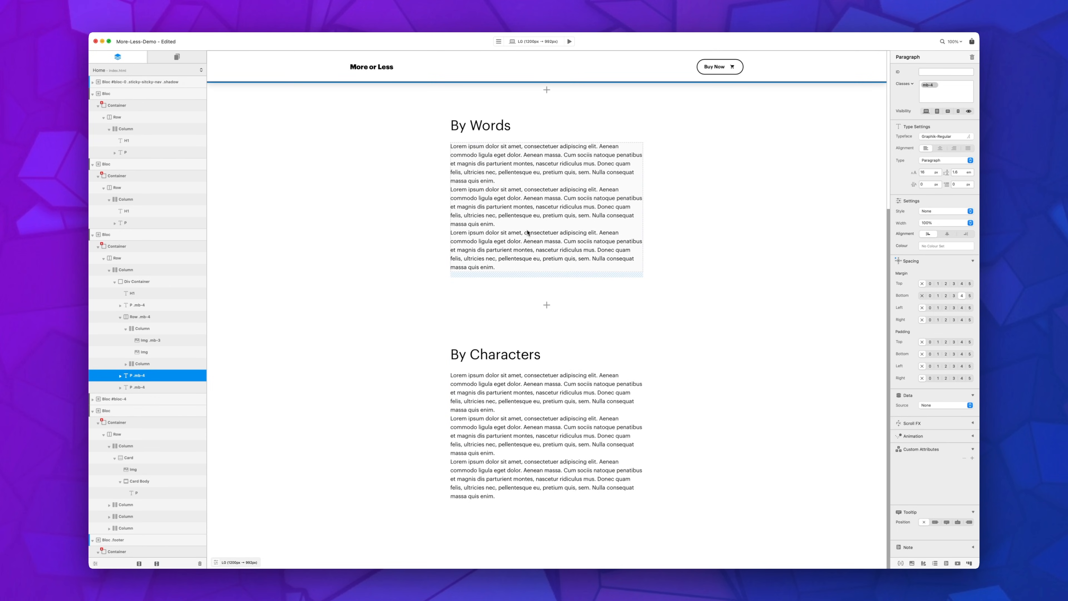
Step: Insert a More or Less bric directly below the By Words paragraph
{"action": "left_click", "coordinate": [528, 228]}
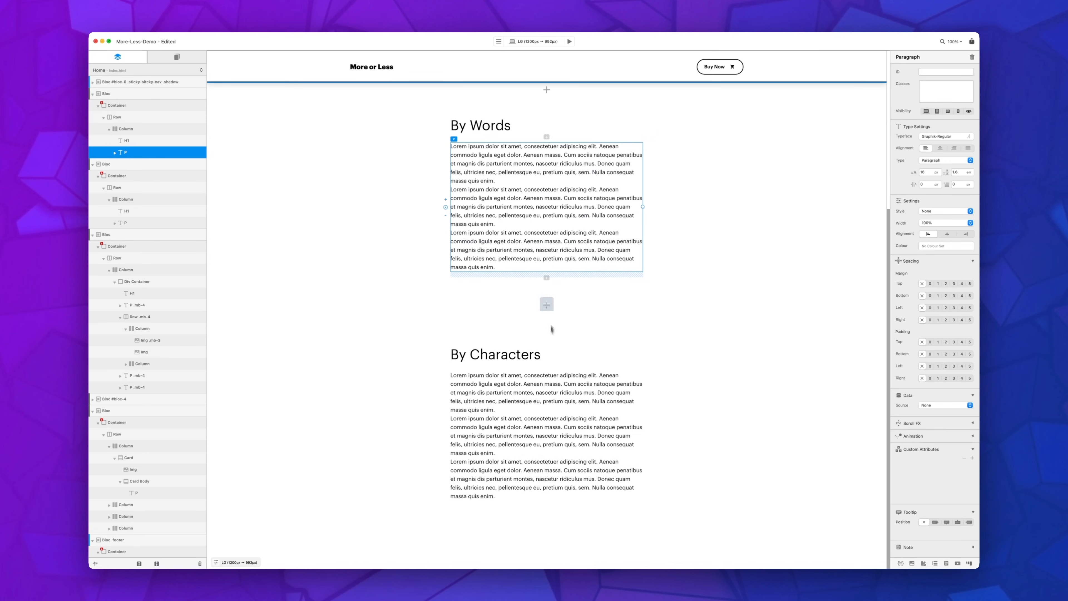
{"action": "left_click", "coordinate": [546, 278]}
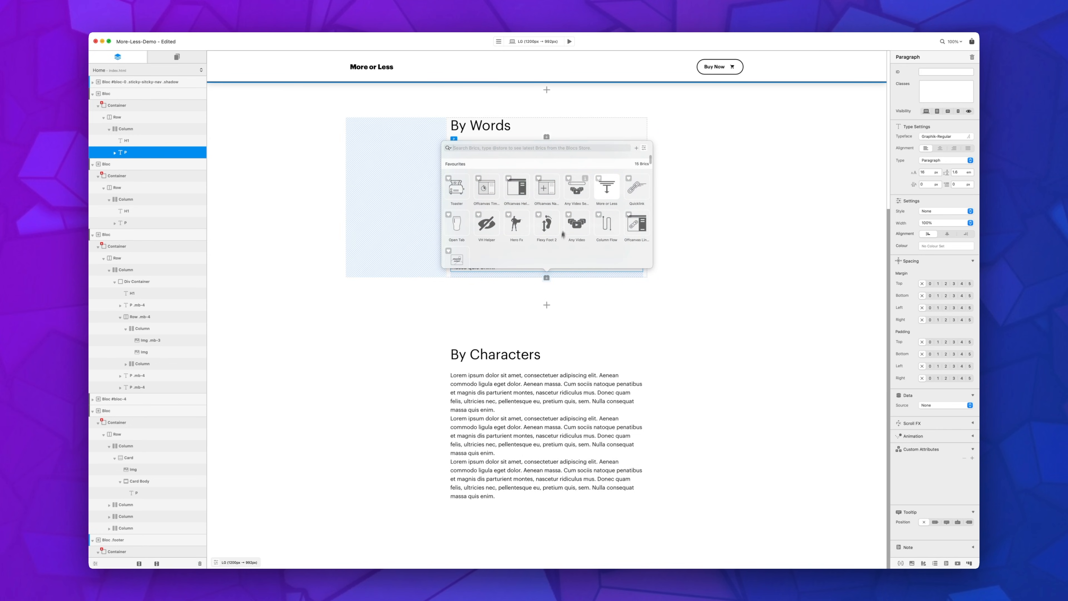
{"action": "left_click", "coordinate": [606, 189]}
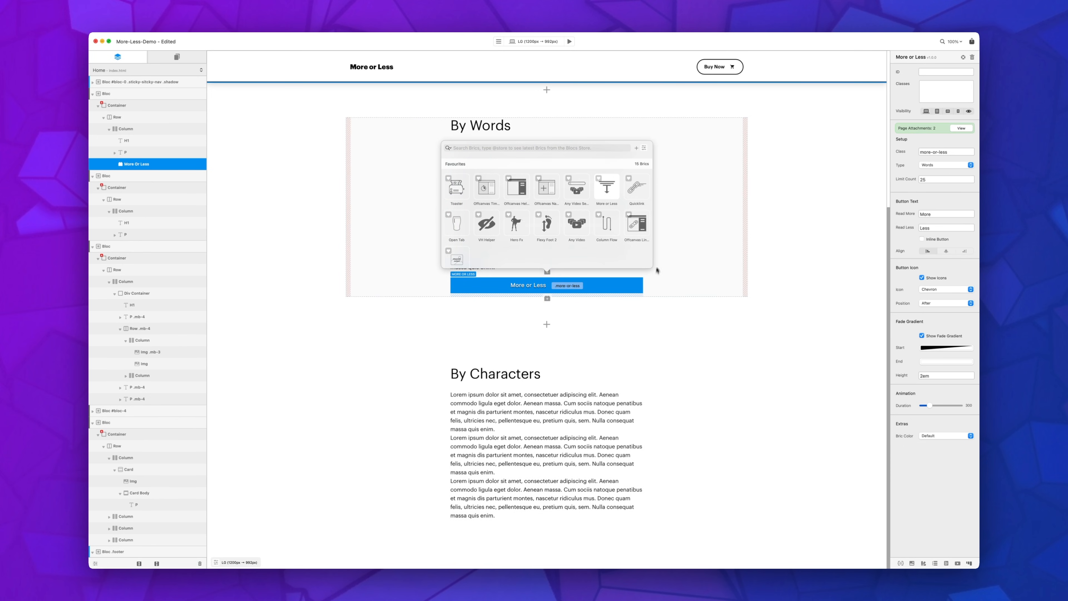
{"action": "left_click", "coordinate": [651, 284]}
{"action": "left_click", "coordinate": [631, 285]}
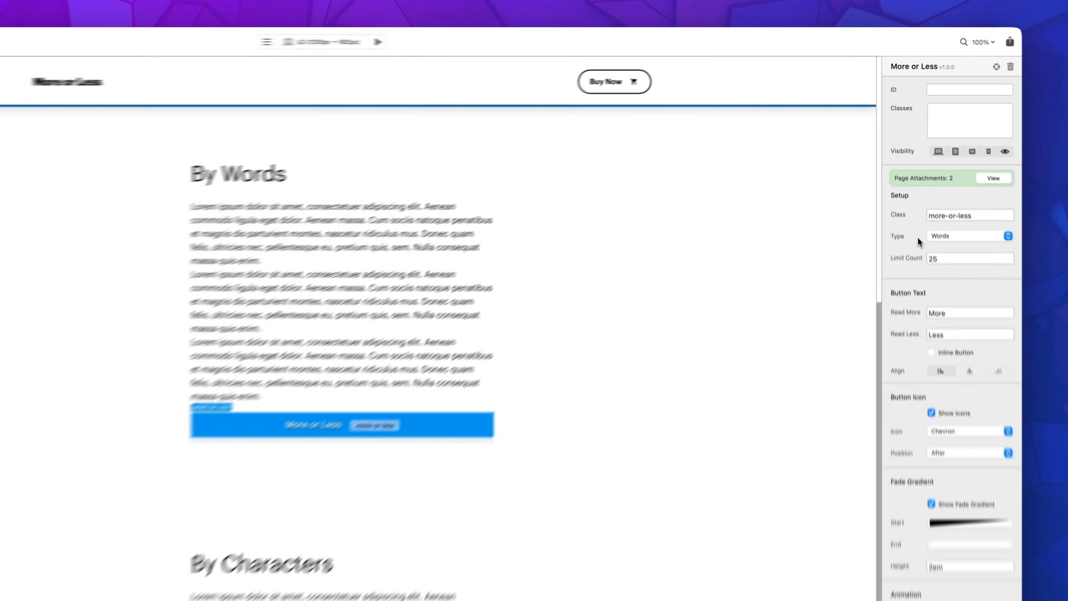
Step: Set the target class of the More or Less bric to more-or-less-words
{"action": "left_click", "coordinate": [930, 166]}
{"action": "left_click", "coordinate": [950, 264]}
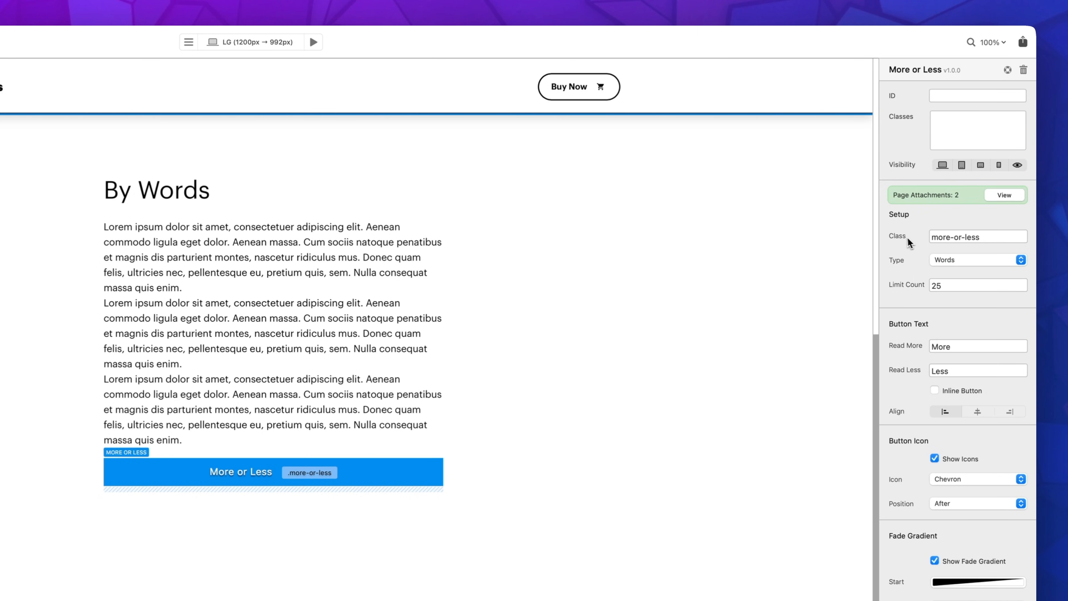
{"action": "triple_click", "coordinate": [986, 235]}
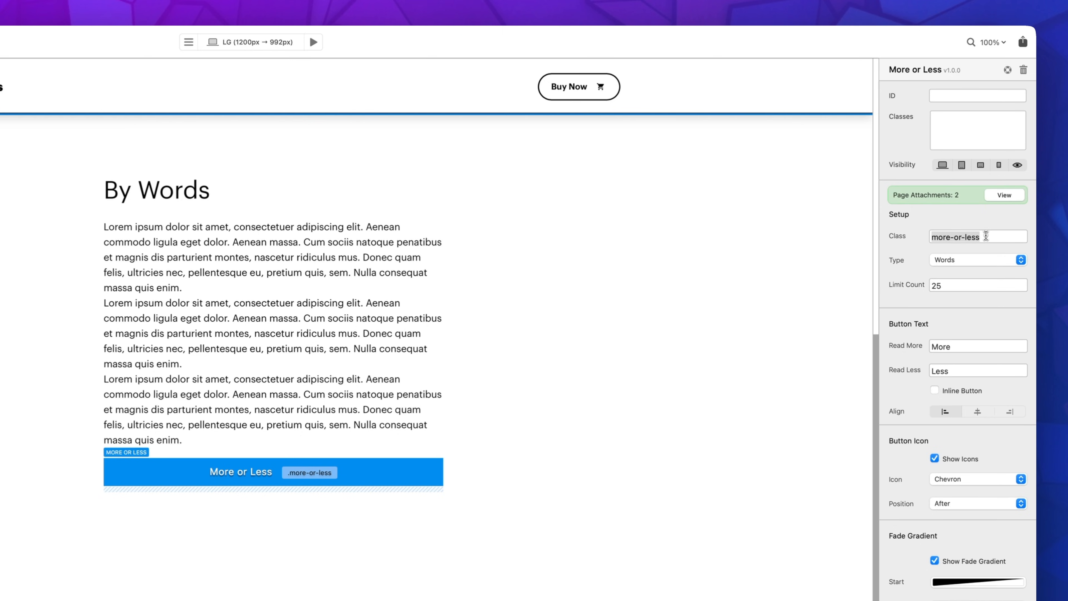
{"action": "left_click", "coordinate": [985, 237]}
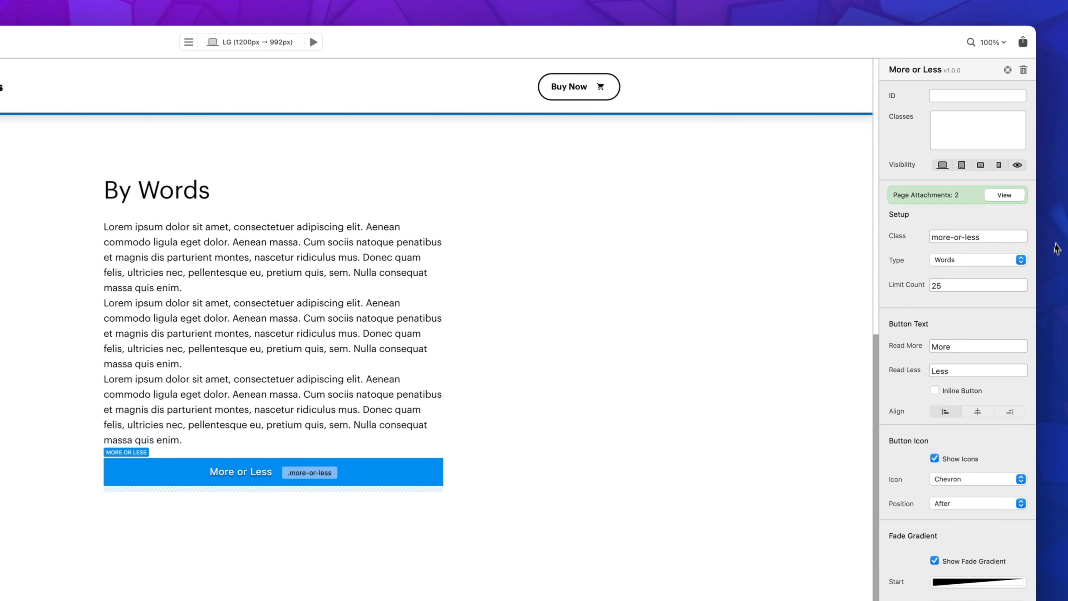
{"action": "type", "text": "-words"}
{"action": "key", "text": "Return"}
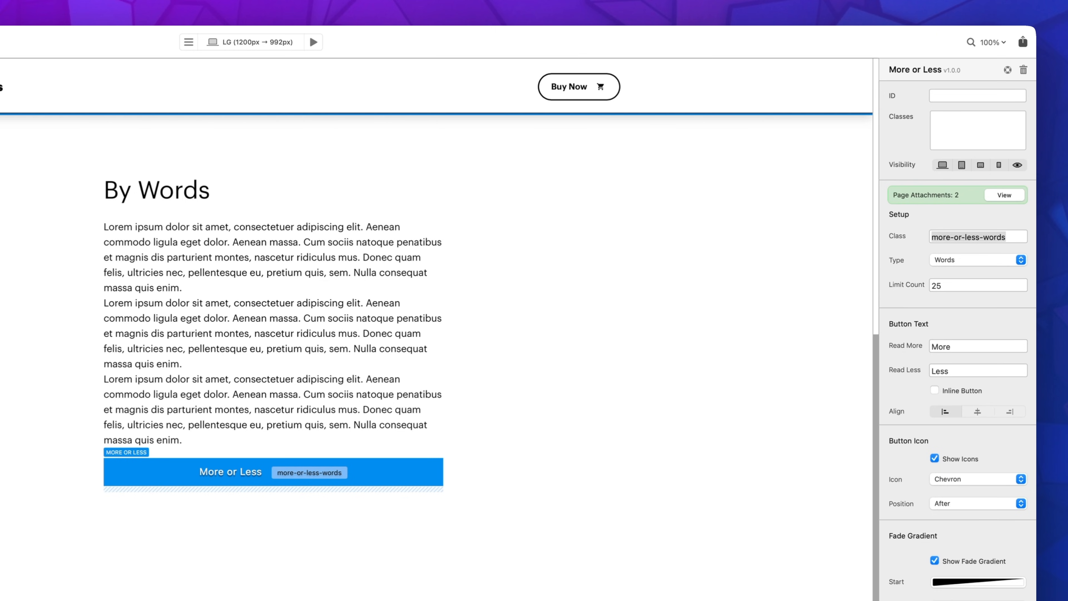
Step: Assign the class more-or-less-words to the By Words paragraph
{"action": "left_click", "coordinate": [271, 302]}
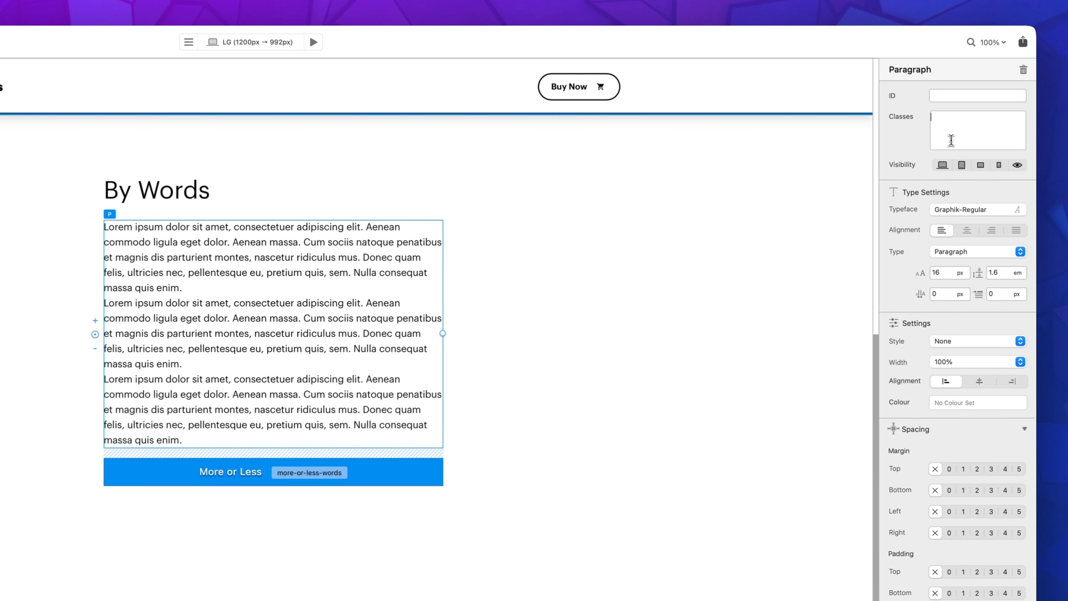
{"action": "left_click", "coordinate": [951, 140]}
{"action": "type", "text": "more-or-less-words"}
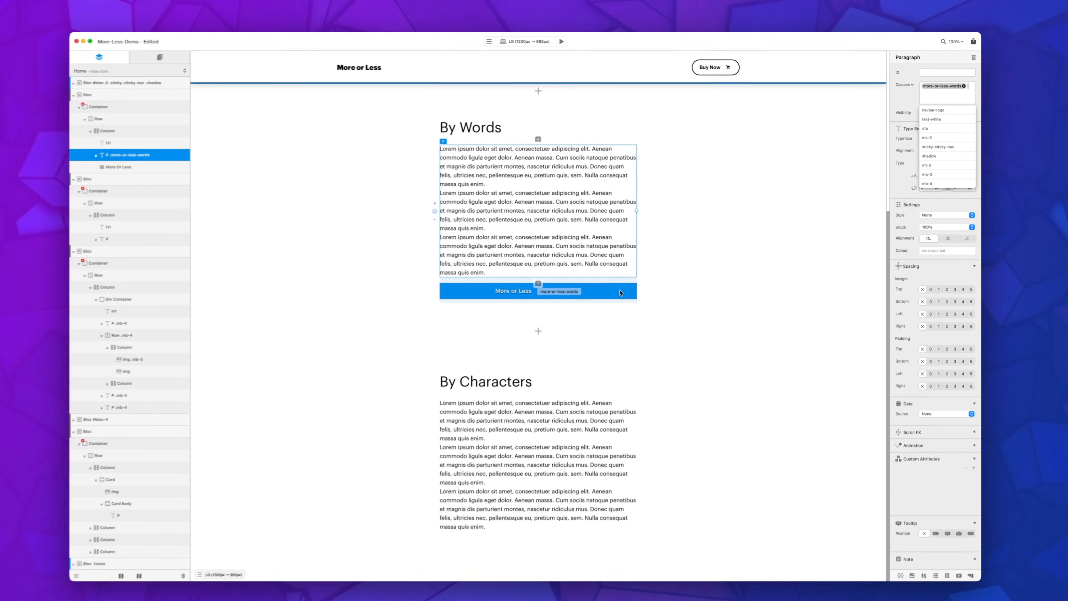
Step: Set the More or Less bric's button text to "Tell me more" for Read More and "Tell me less" for Read Less
{"action": "left_click", "coordinate": [414, 476]}
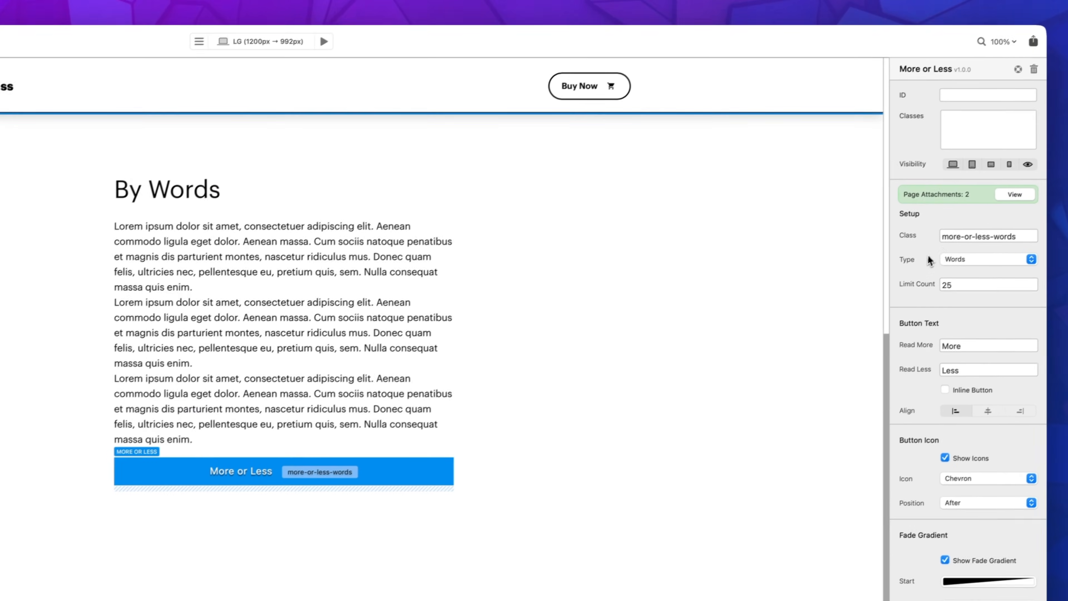
{"action": "left_click", "coordinate": [975, 262]}
{"action": "left_click", "coordinate": [977, 264]}
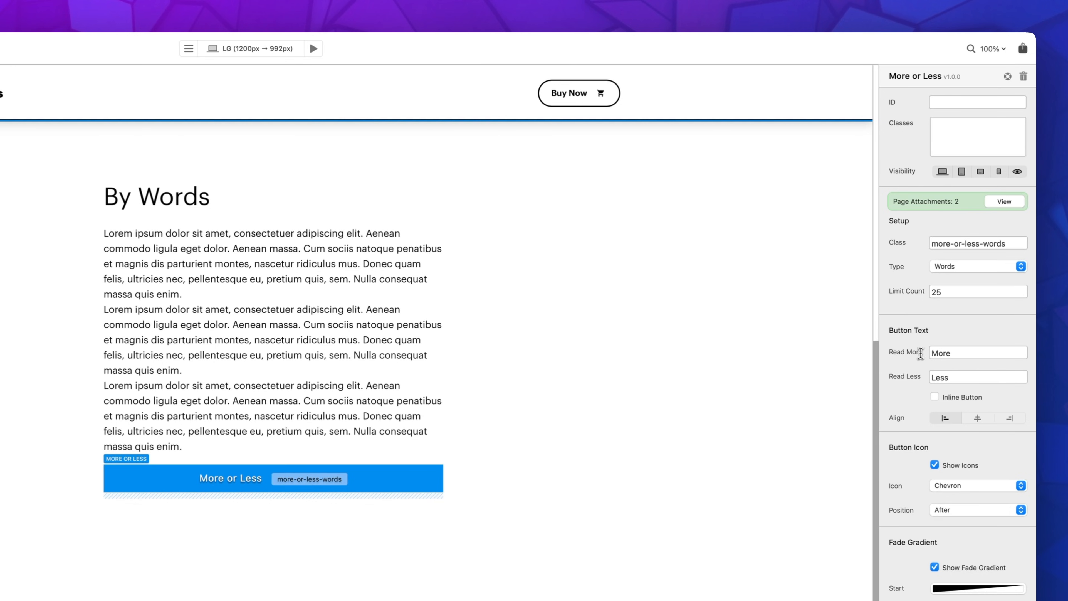
{"action": "double_click", "coordinate": [956, 351]}
{"action": "key", "text": "BackSpace"}
{"action": "type", "text": "Tell me m"}
{"action": "key", "text": "Tab"}
{"action": "type", "text": "Tell me"}
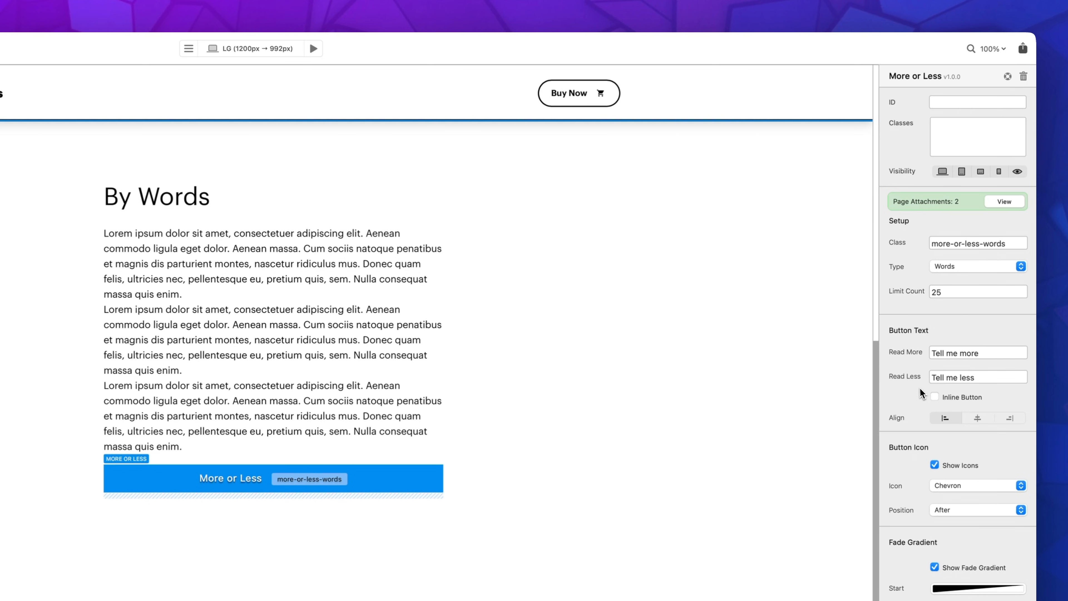
Step: Enable the Inline Button option for the More or Less bric after comparing it with the aligned button setting
{"action": "left_click", "coordinate": [948, 403]}
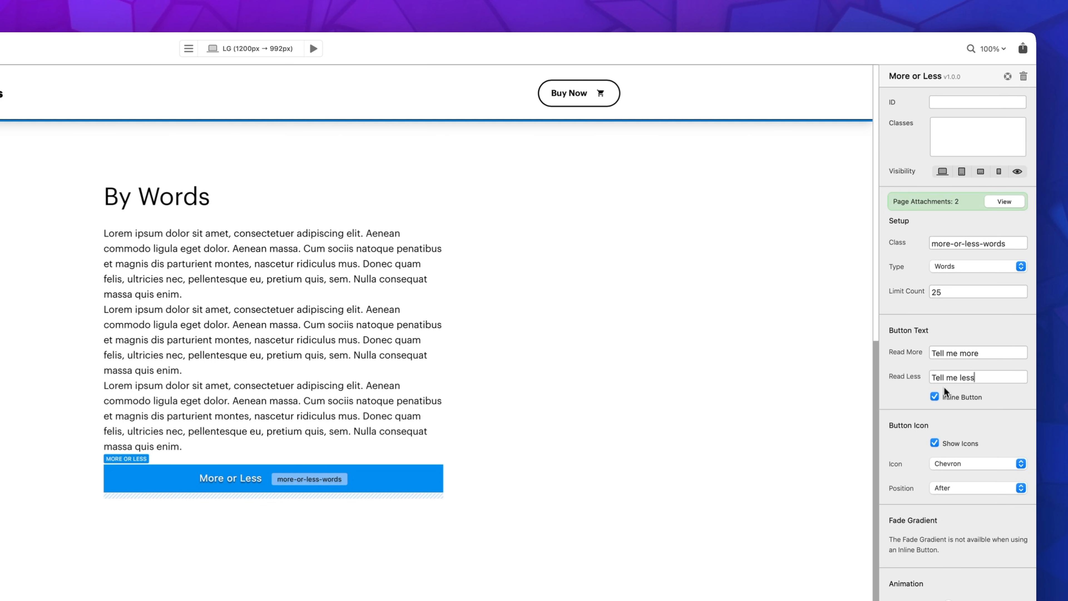
{"action": "left_click", "coordinate": [945, 400]}
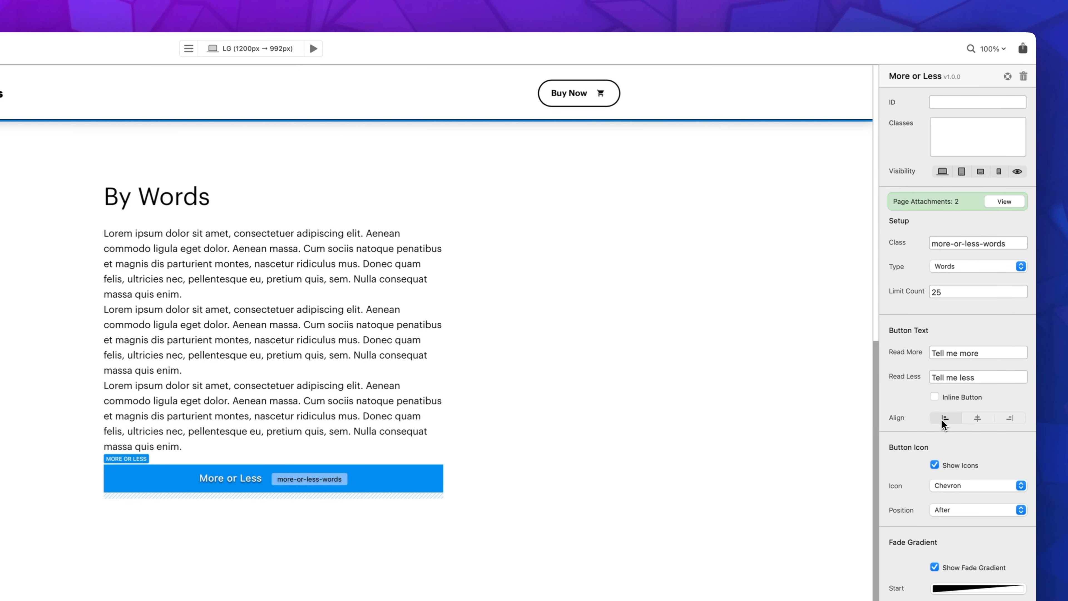
{"action": "left_click", "coordinate": [956, 398]}
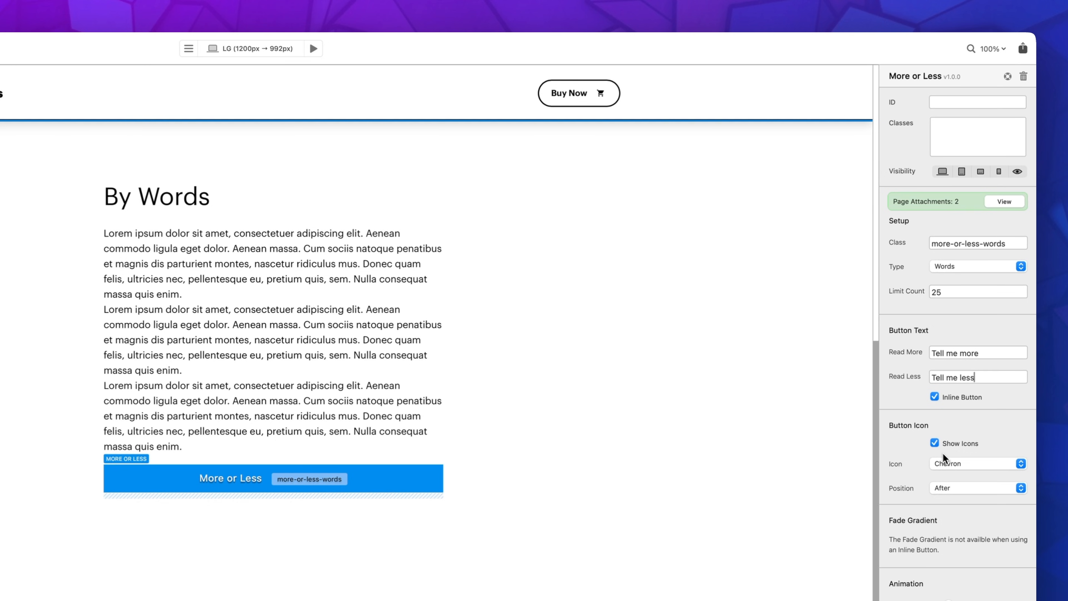
Step: Keep the button icons shown, change the icon to Plus Minus and leave its position at After
{"action": "left_click", "coordinate": [934, 442]}
{"action": "left_click", "coordinate": [934, 443]}
{"action": "left_click", "coordinate": [950, 464]}
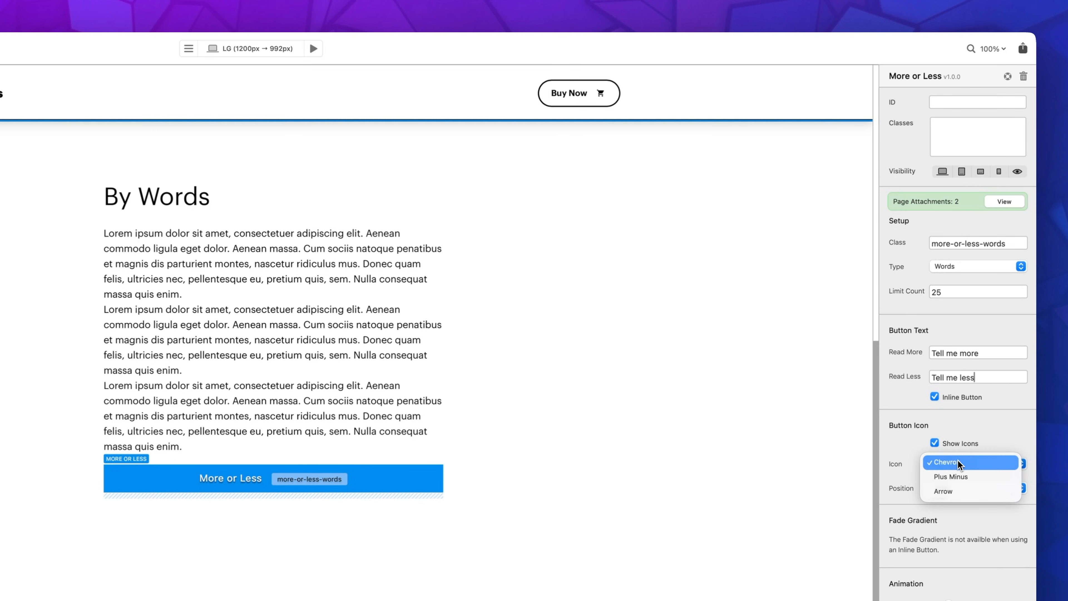
{"action": "left_click", "coordinate": [967, 477]}
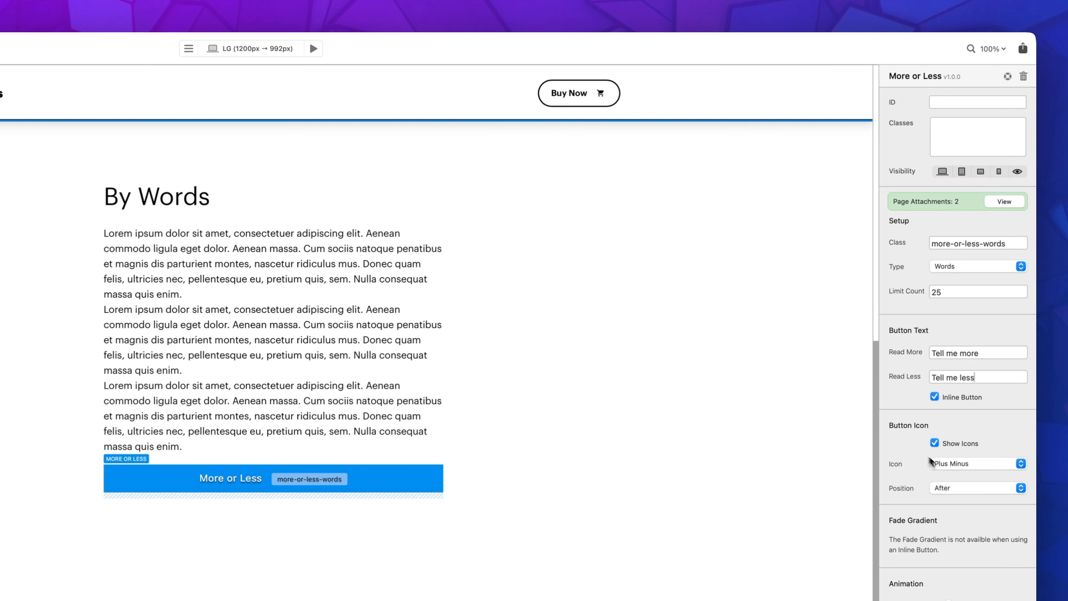
{"action": "left_click", "coordinate": [944, 490]}
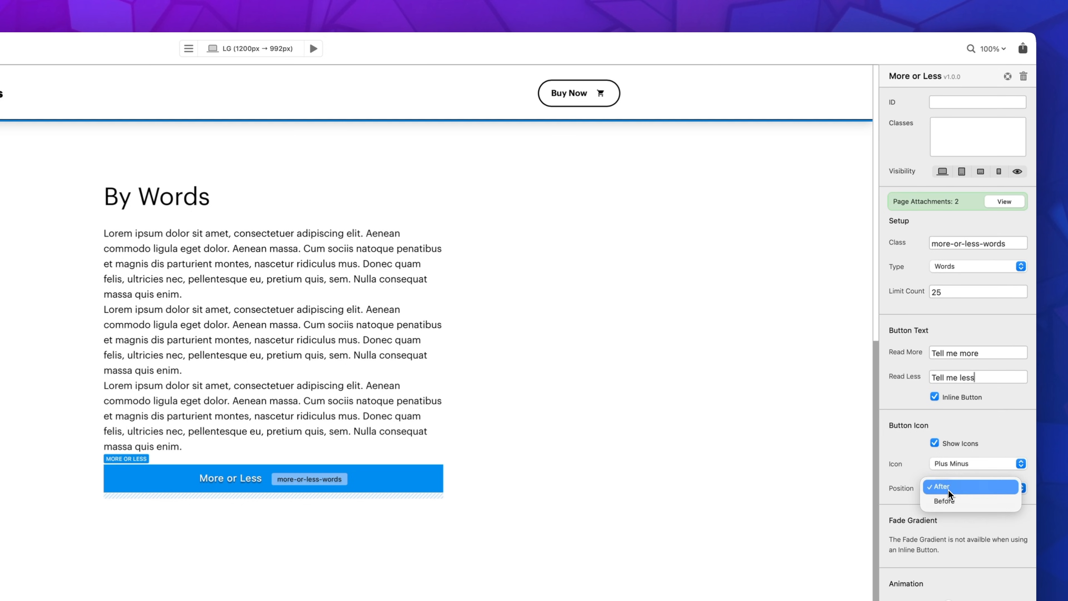
{"action": "left_click", "coordinate": [979, 489]}
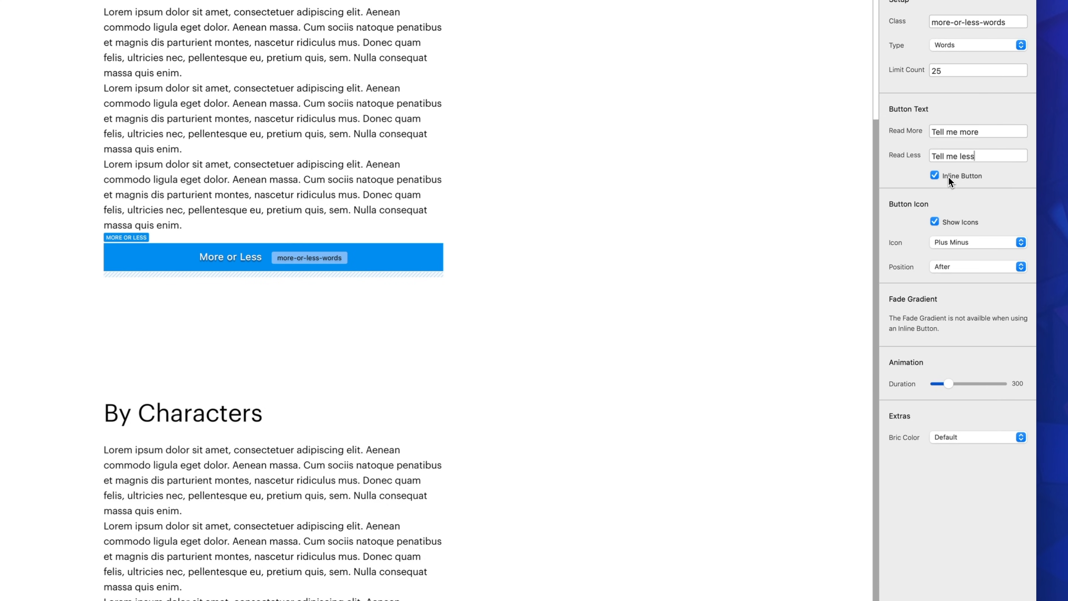
Step: Switch Inline Button off and back on to compare the fade gradient options, and raise the animation duration to about mid-range
{"action": "left_click", "coordinate": [935, 176]}
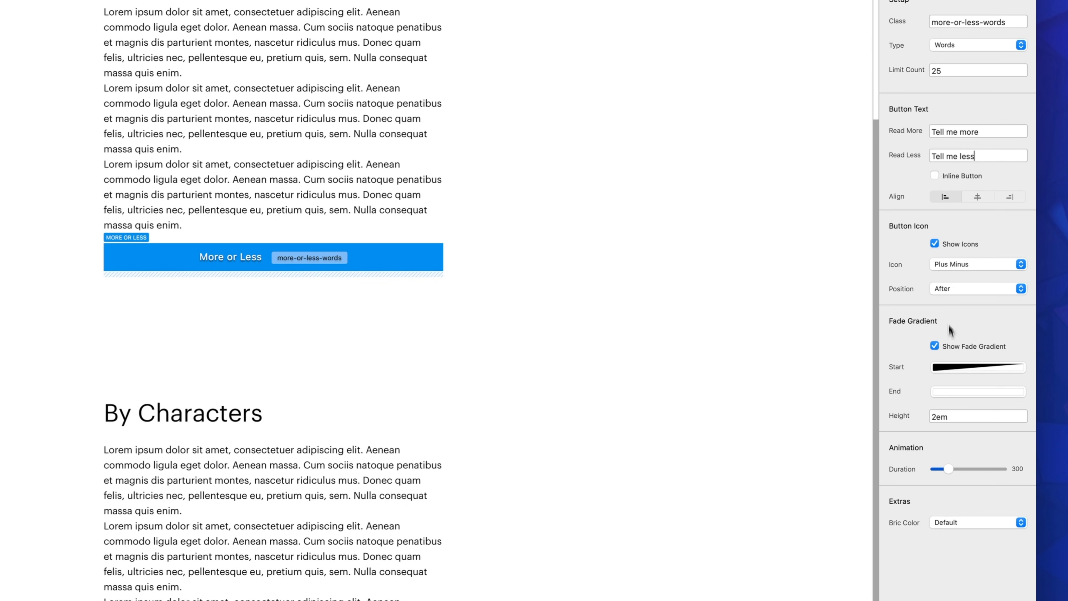
{"action": "left_click", "coordinate": [940, 176]}
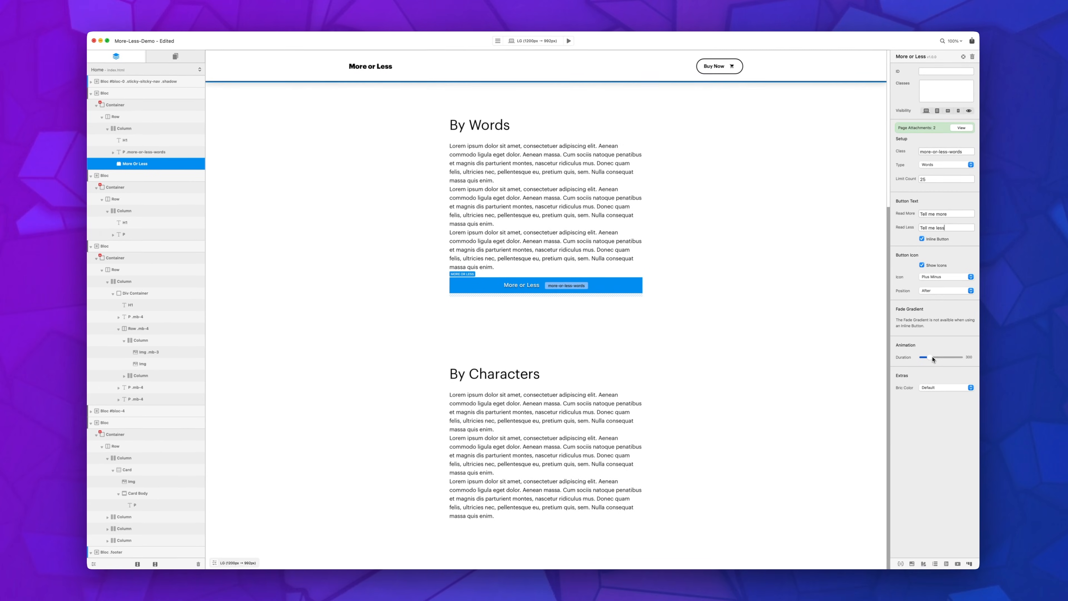
{"action": "left_click_drag", "start_coordinate": [932, 359], "coordinate": [935, 360]}
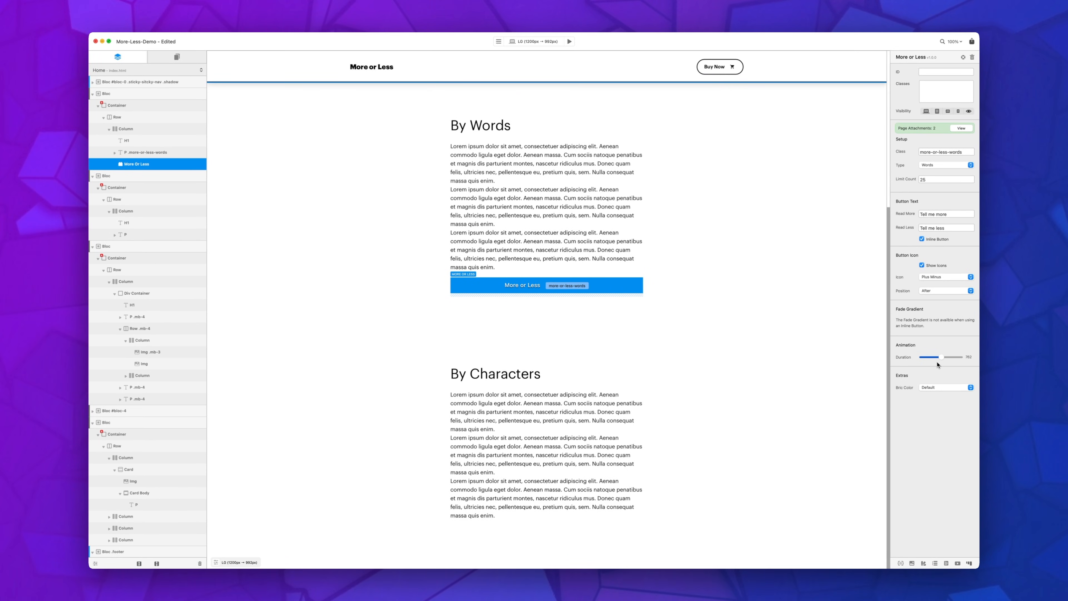
Step: Try a different bric color for the More or Less bric, and restore it to Default
{"action": "left_click", "coordinate": [934, 388]}
{"action": "left_click", "coordinate": [938, 405]}
{"action": "left_click", "coordinate": [940, 388]}
{"action": "left_click", "coordinate": [937, 372]}
Step: Preview the page, test expanding and collapsing the By Words text with its inline button, and return to editing
{"action": "left_click", "coordinate": [570, 42]}
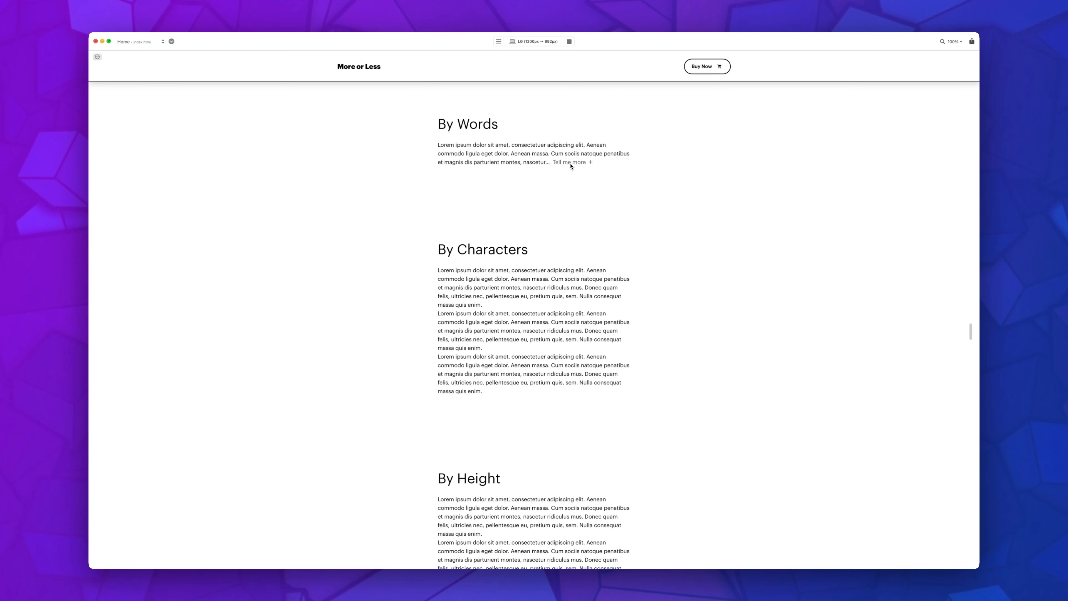
{"action": "left_click", "coordinate": [586, 164]}
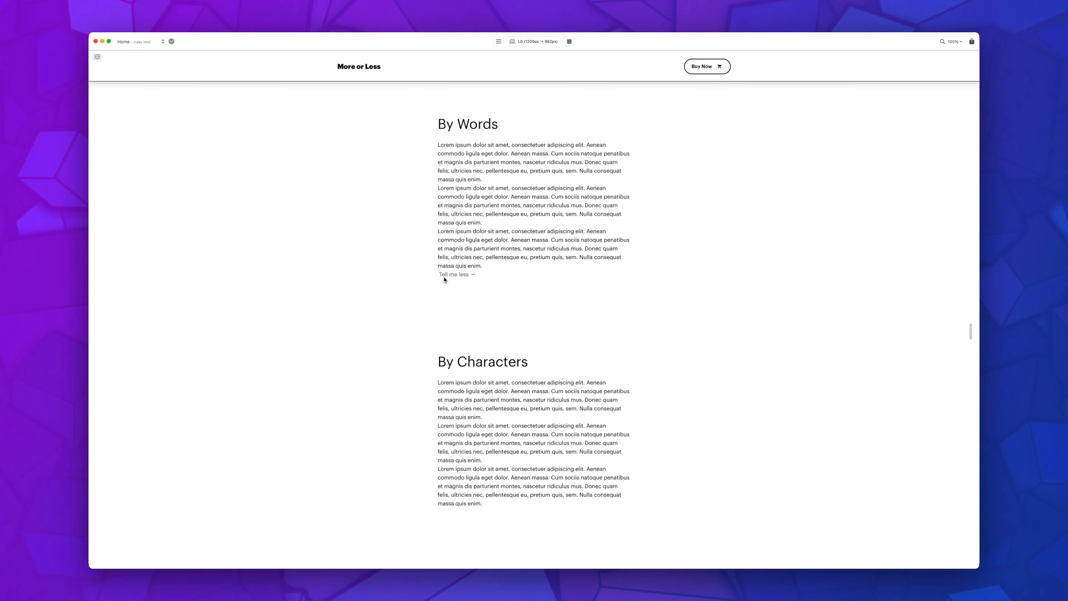
{"action": "left_click", "coordinate": [467, 276]}
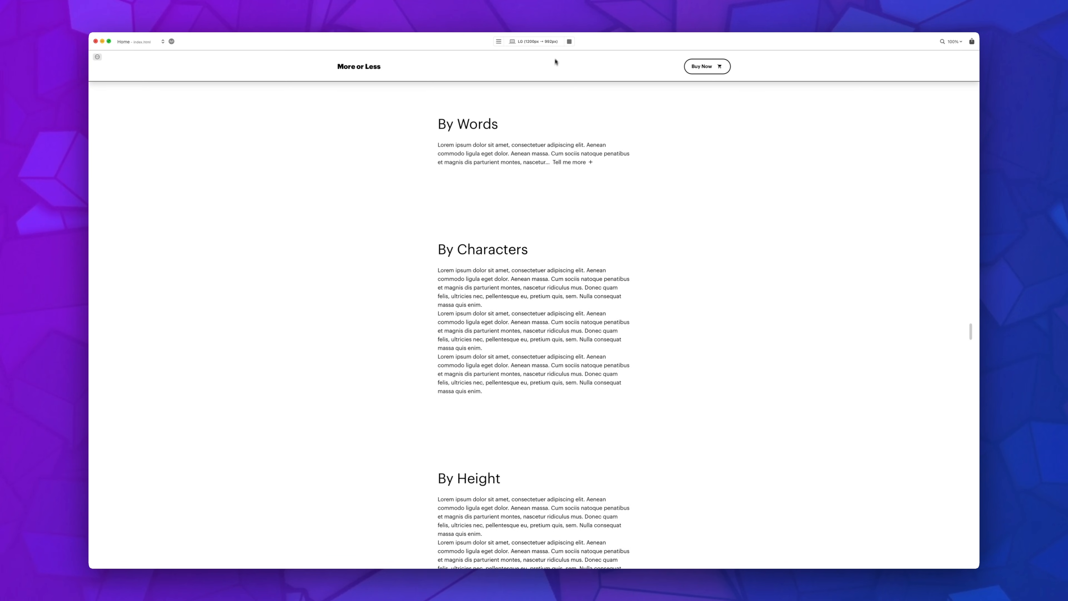
{"action": "left_click", "coordinate": [569, 41]}
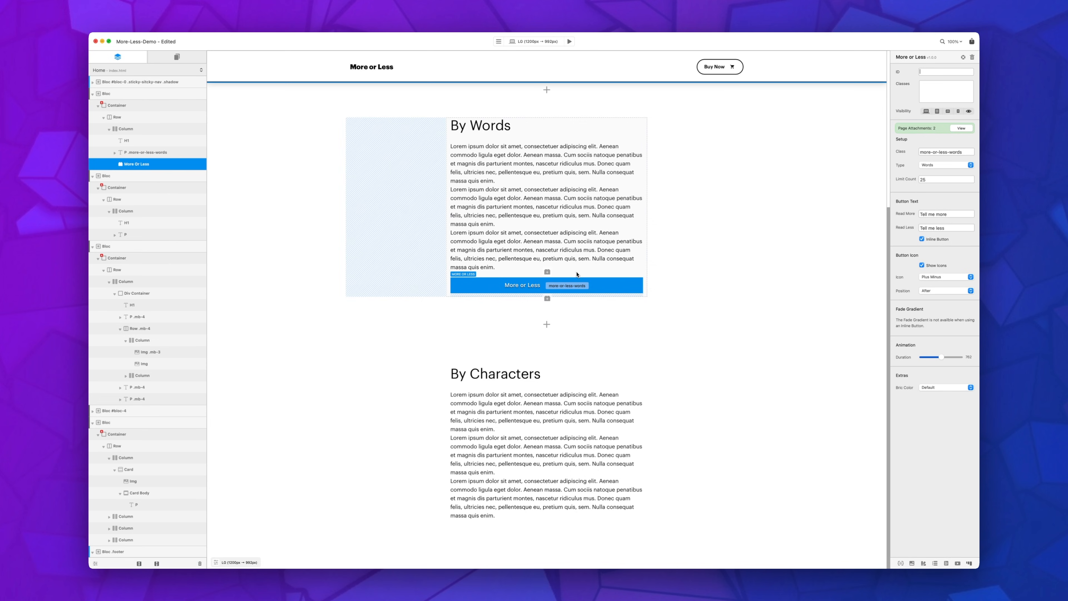
{"action": "left_click", "coordinate": [569, 41]}
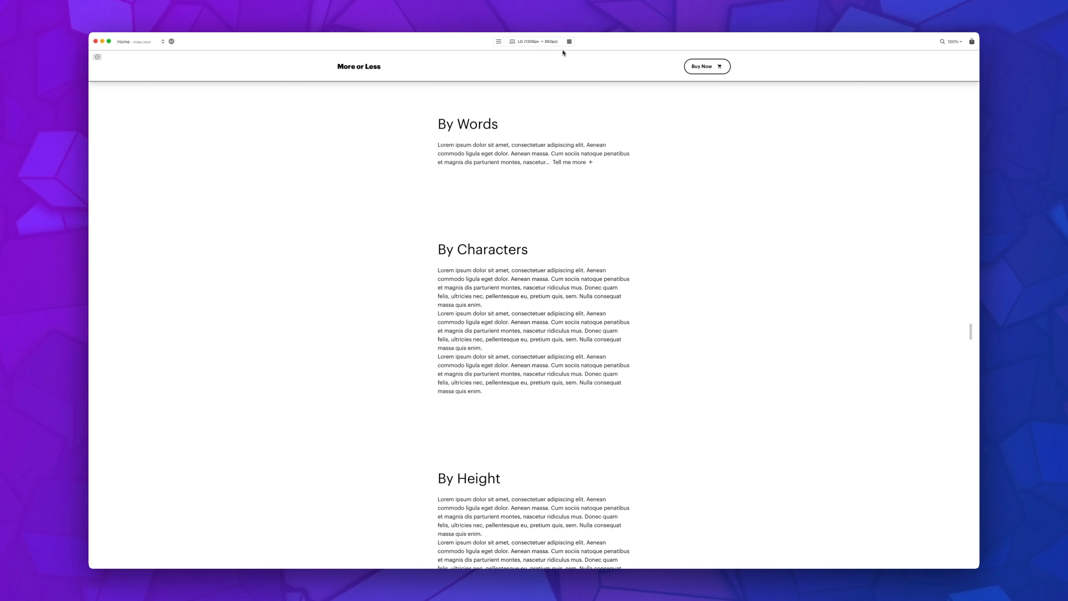
{"action": "left_click", "coordinate": [569, 41]}
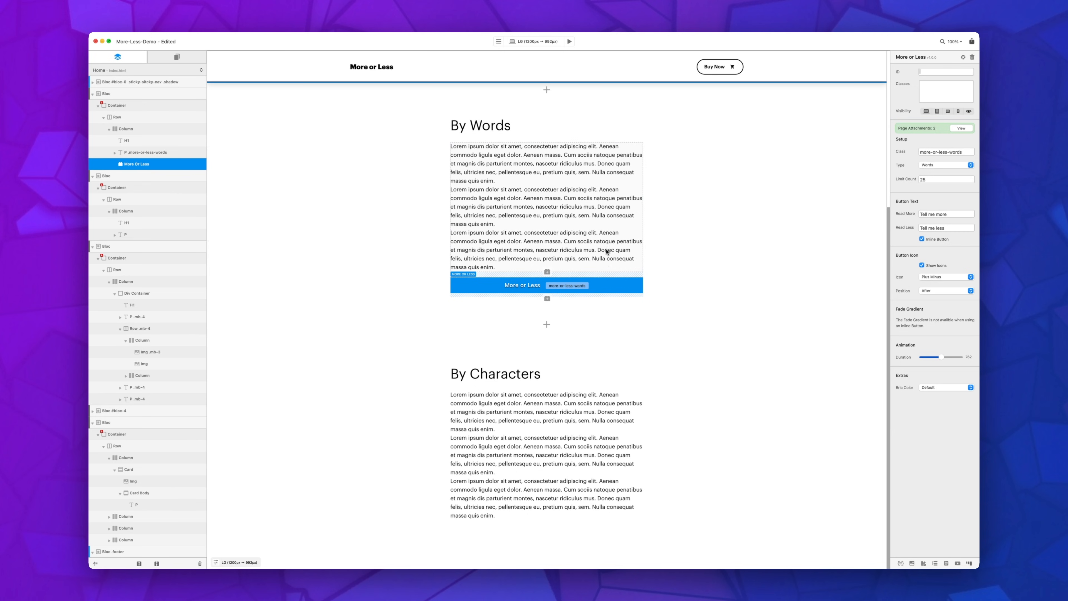
Step: Create a new class named ml-button in the Class Manager, with no subclass library
{"action": "scroll", "coordinate": [600, 202], "scroll_direction": "down", "scroll_amount": 1}
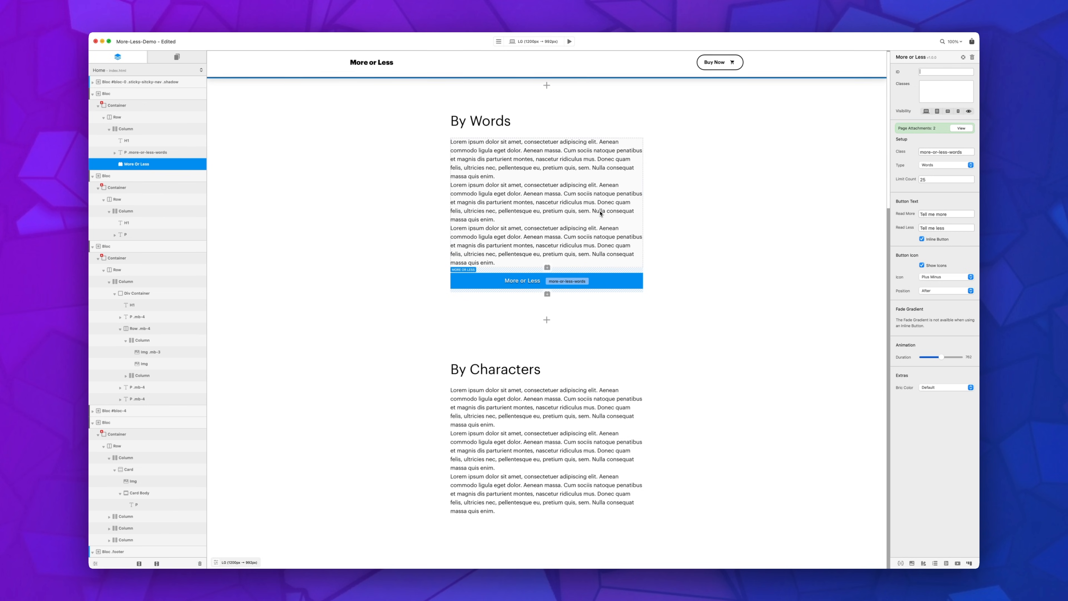
{"action": "scroll", "coordinate": [602, 243], "scroll_direction": "up", "scroll_amount": 1}
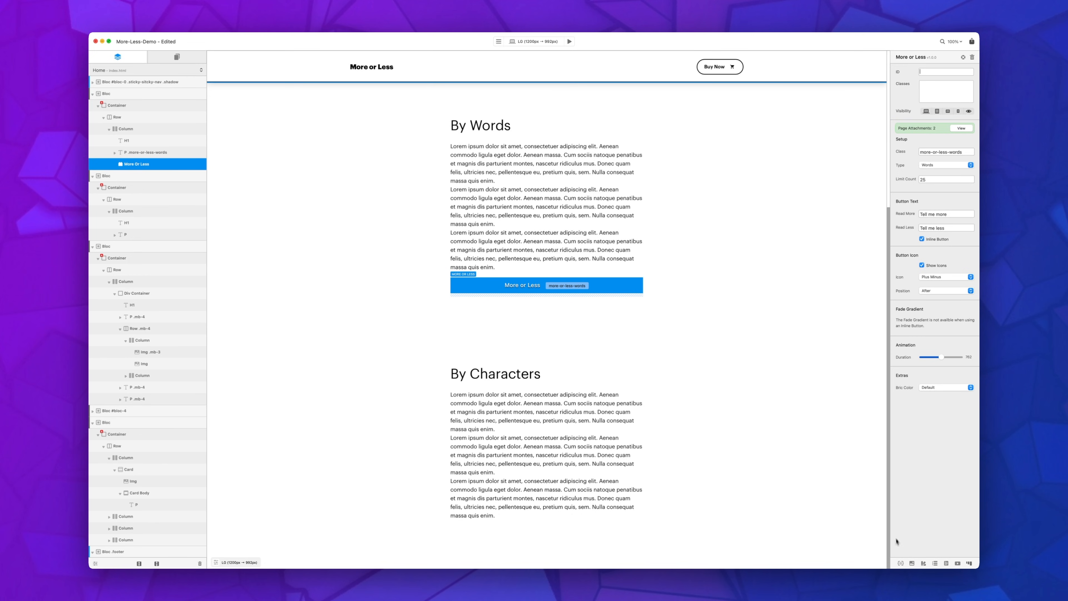
{"action": "left_click", "coordinate": [901, 564]}
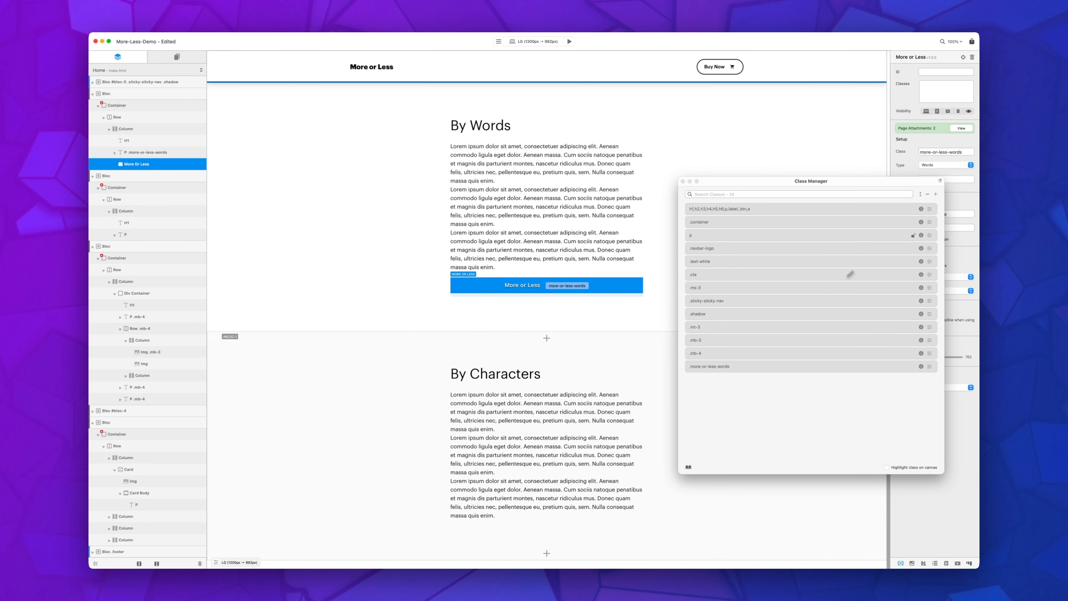
{"action": "left_click", "coordinate": [938, 194]}
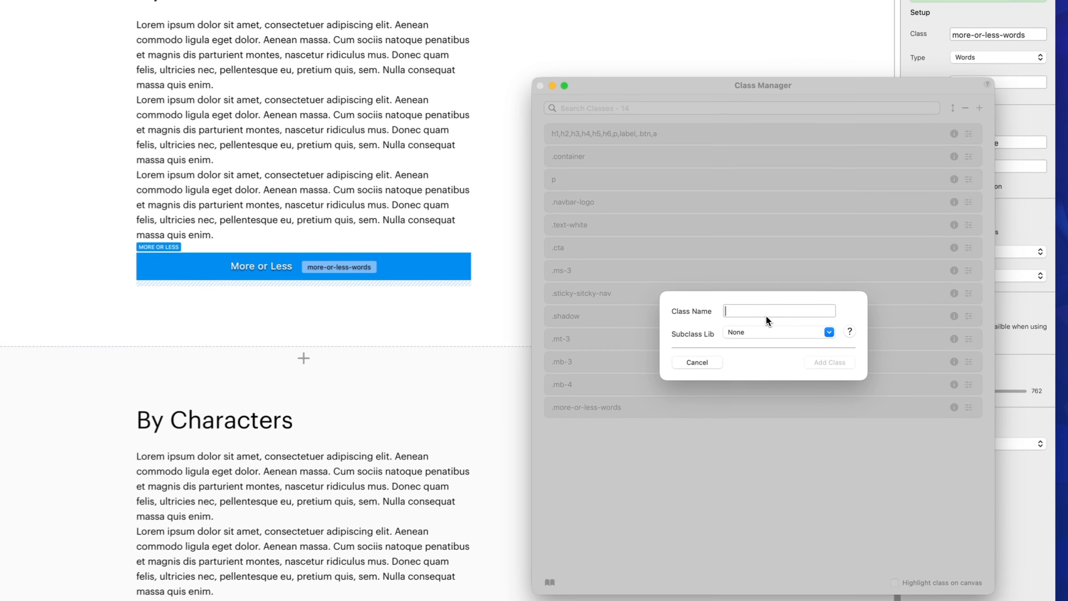
{"action": "type", "text": "ml-bu"}
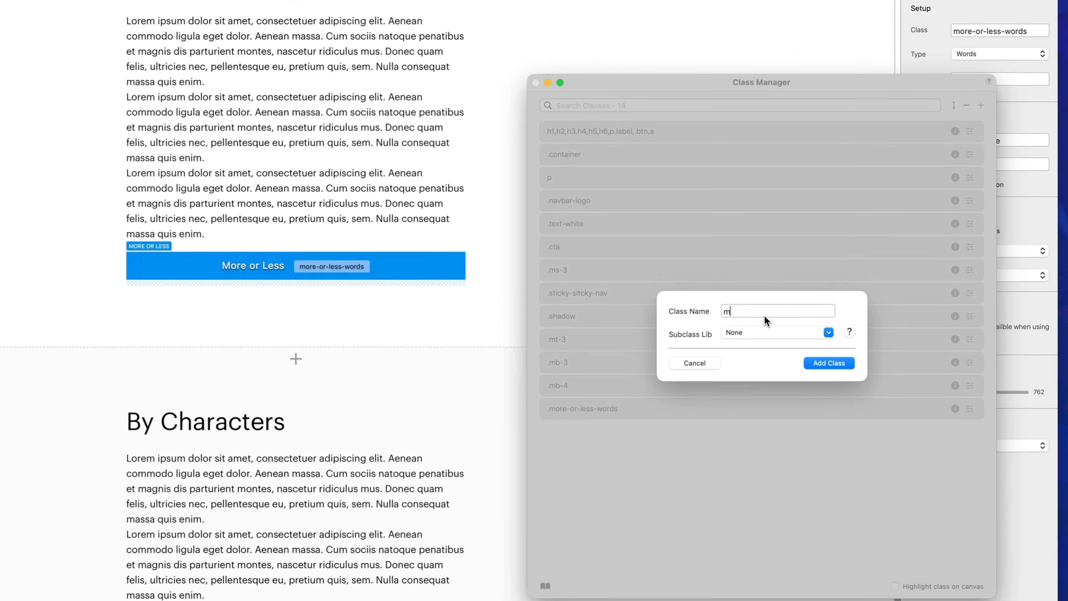
{"action": "type", "text": "tton"}
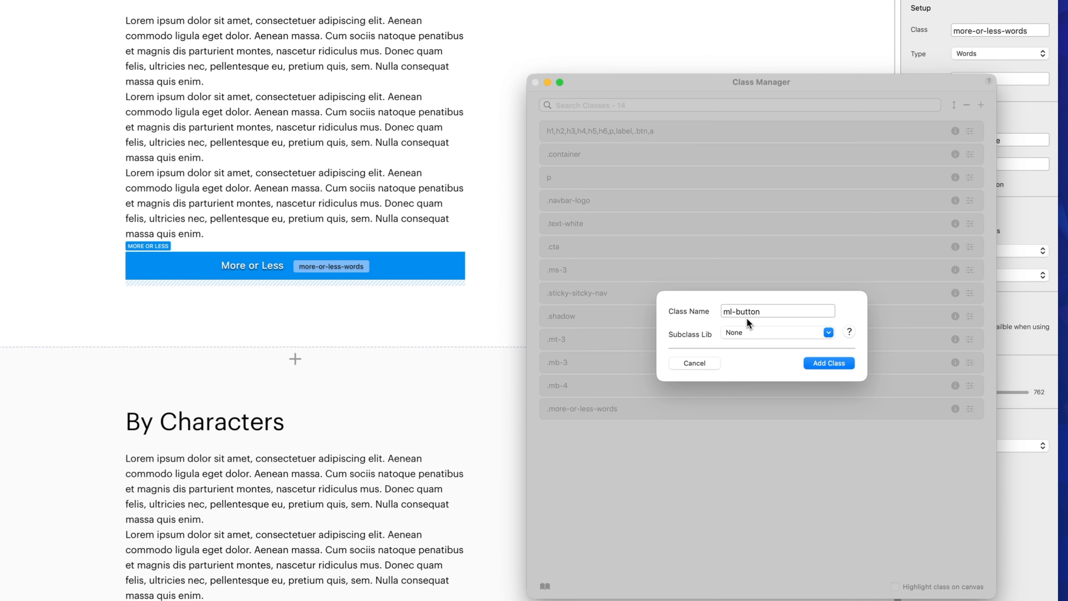
{"action": "left_click", "coordinate": [831, 363]}
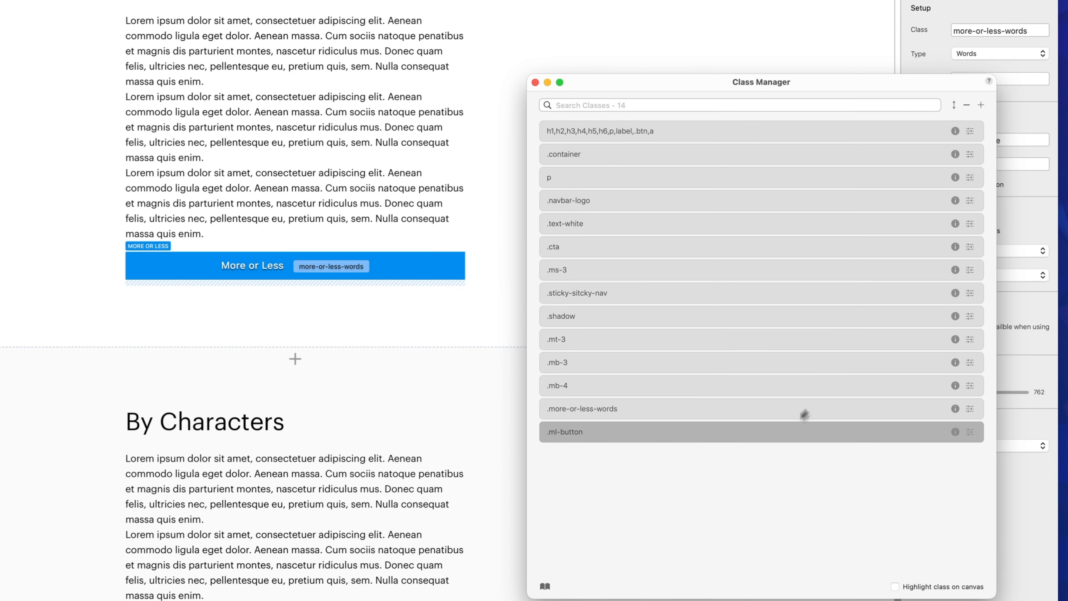
Step: Set the text colour of the ml-button class to pink, #FF44FF, and finish editing the class
{"action": "double_click", "coordinate": [649, 434]}
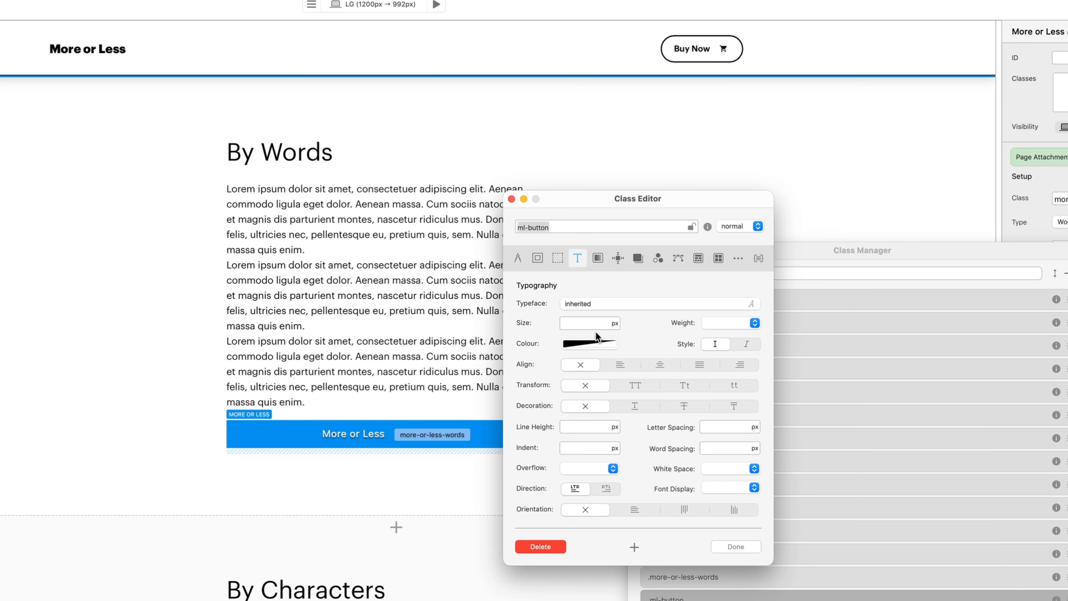
{"action": "left_click", "coordinate": [604, 343]}
{"action": "left_click", "coordinate": [648, 282]}
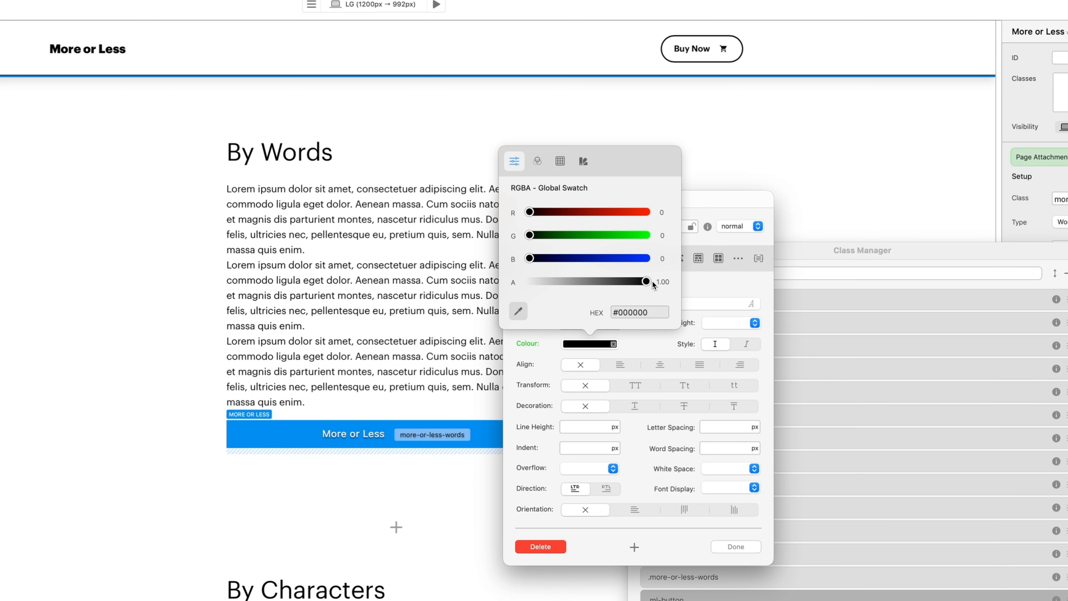
{"action": "left_click", "coordinate": [648, 237]}
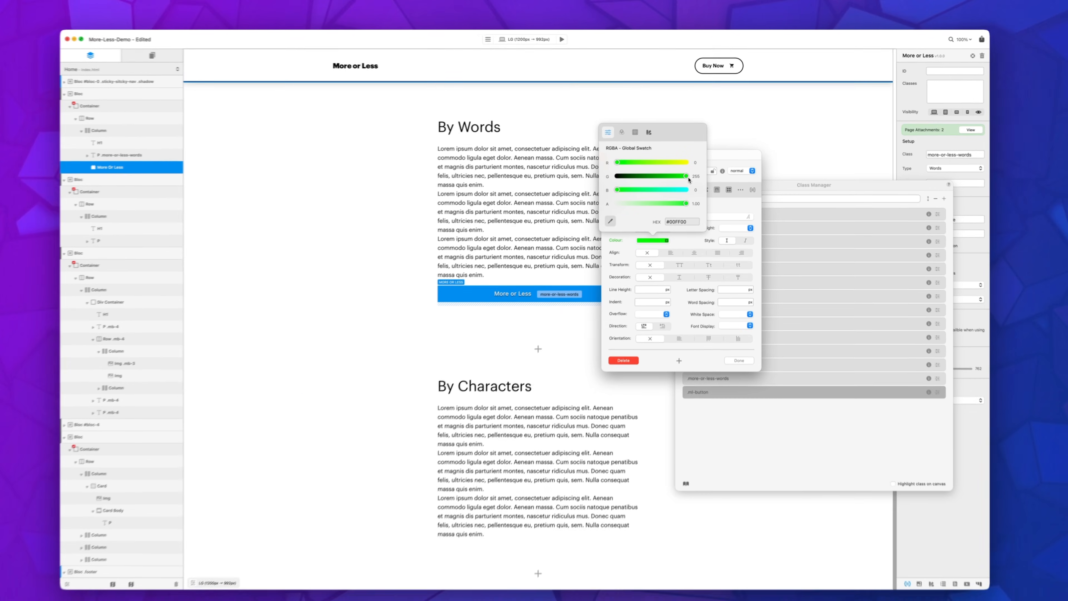
{"action": "left_click", "coordinate": [686, 163]}
{"action": "left_click_drag", "start_coordinate": [686, 176], "coordinate": [636, 178]}
{"action": "left_click", "coordinate": [678, 185]}
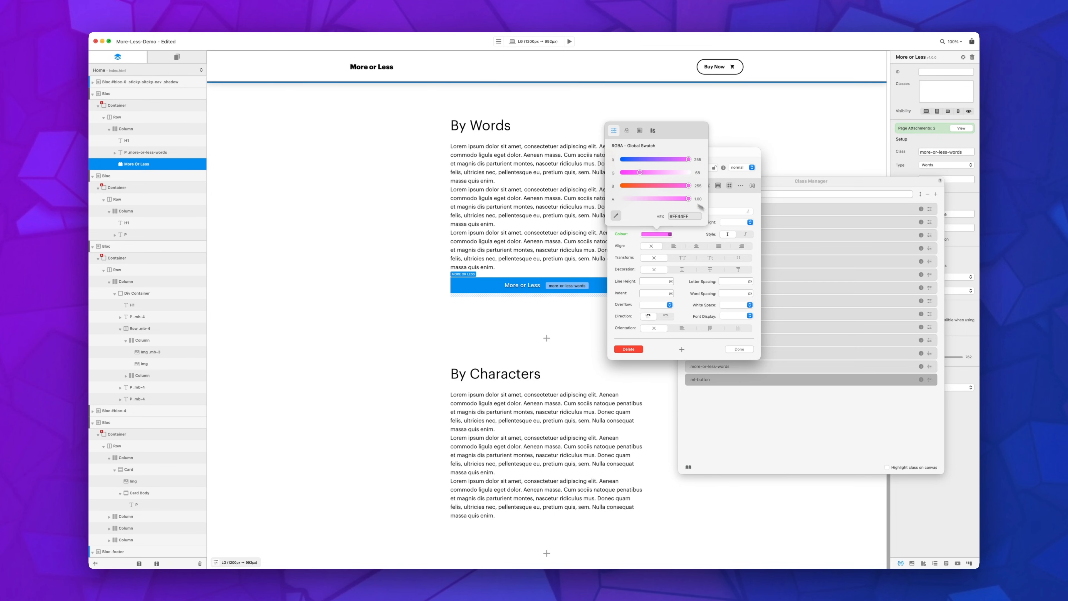
{"action": "left_click", "coordinate": [686, 237]}
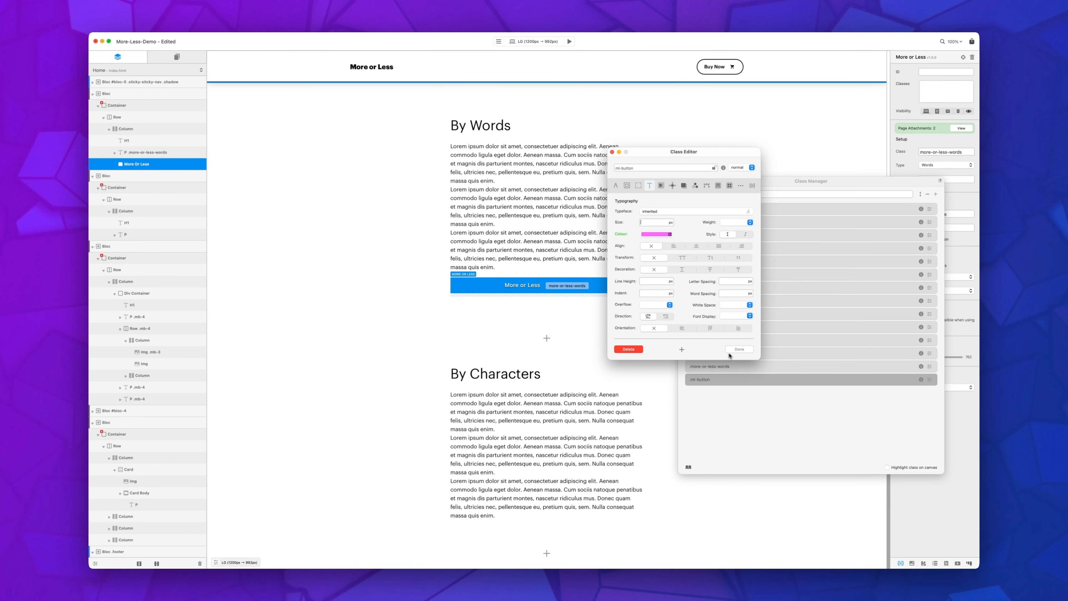
{"action": "left_click", "coordinate": [739, 349]}
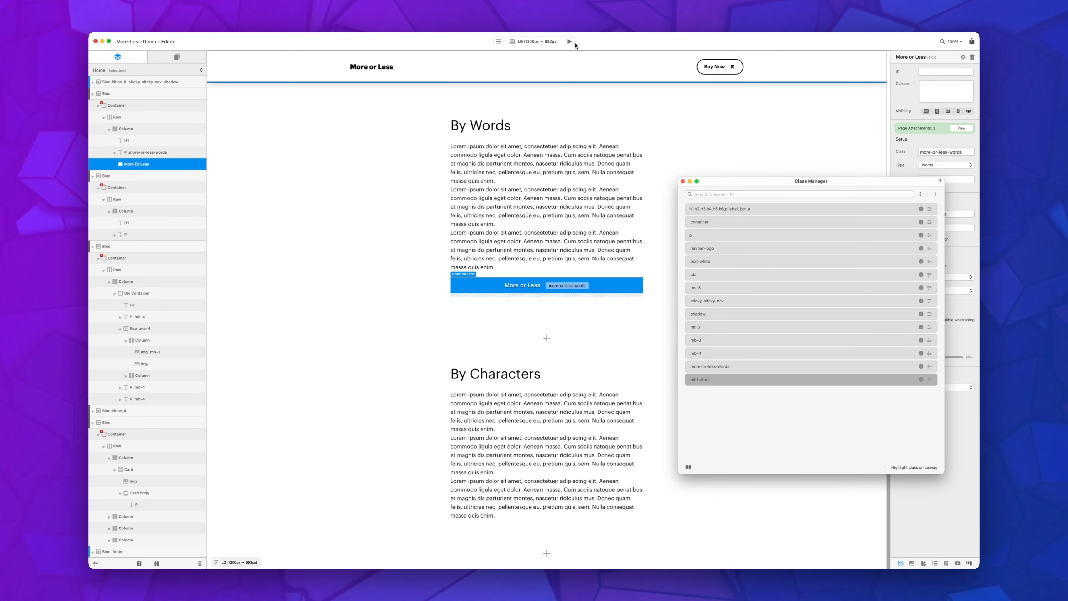
Step: Preview the page, expand and collapse the By Words text to check its button colour, then return to editing and close the Class Manager
{"action": "left_click", "coordinate": [571, 42]}
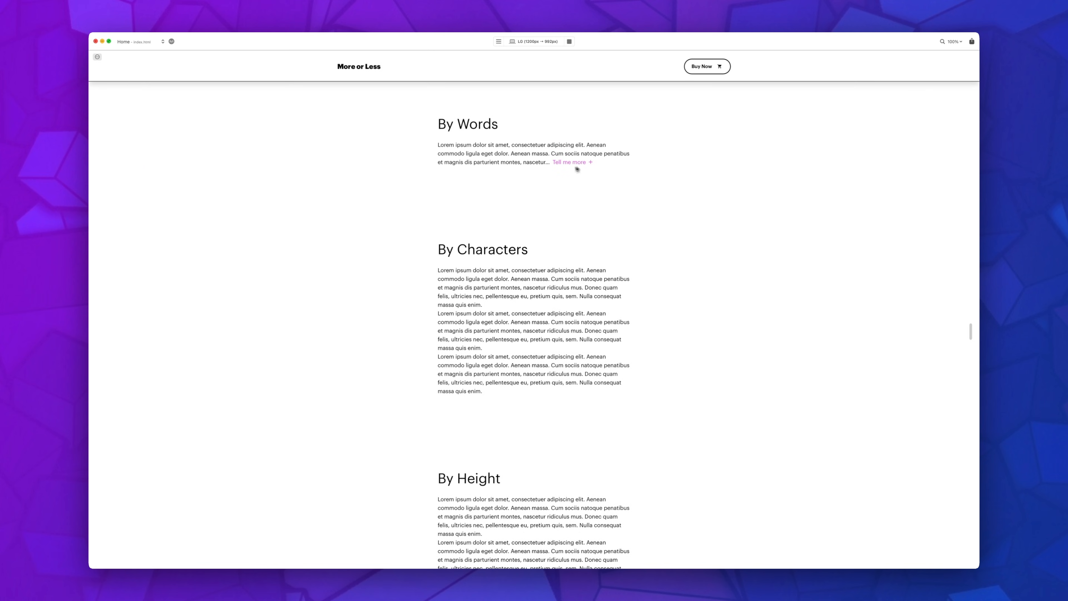
{"action": "left_click", "coordinate": [575, 163]}
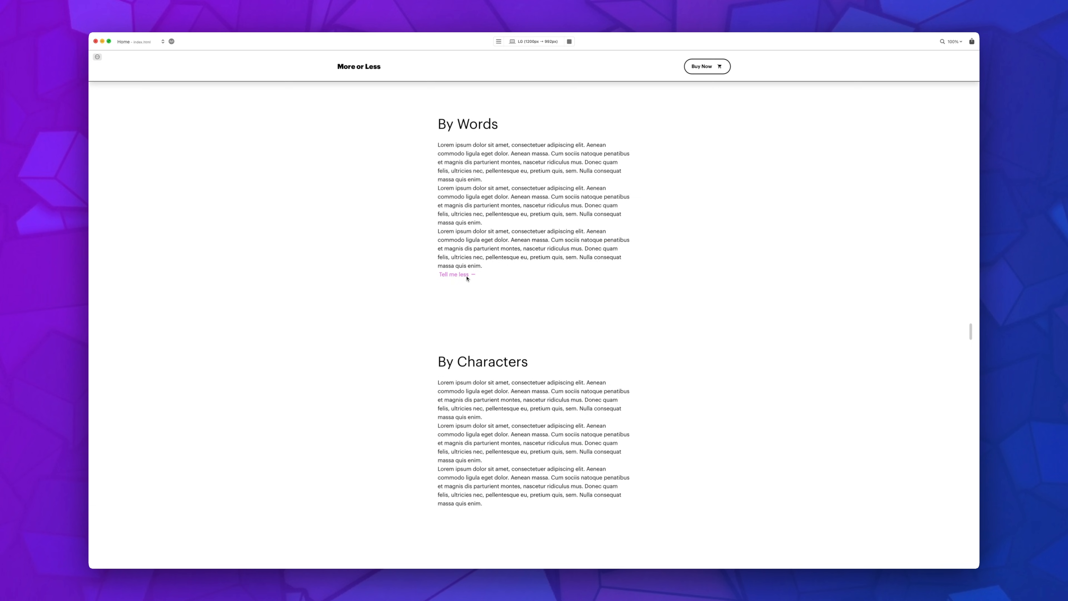
{"action": "left_click", "coordinate": [465, 276]}
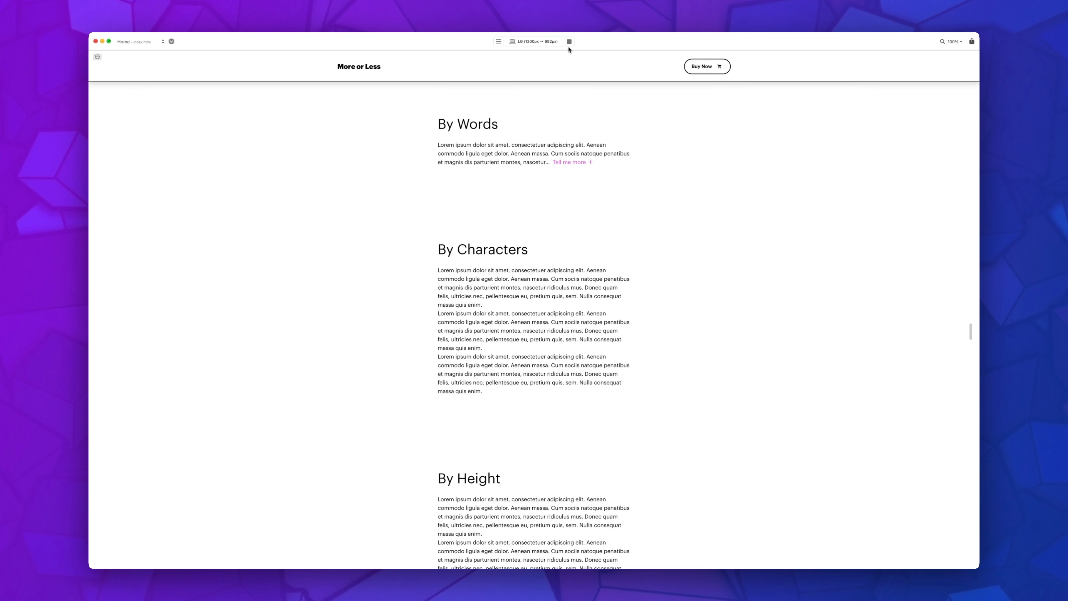
{"action": "left_click", "coordinate": [570, 41]}
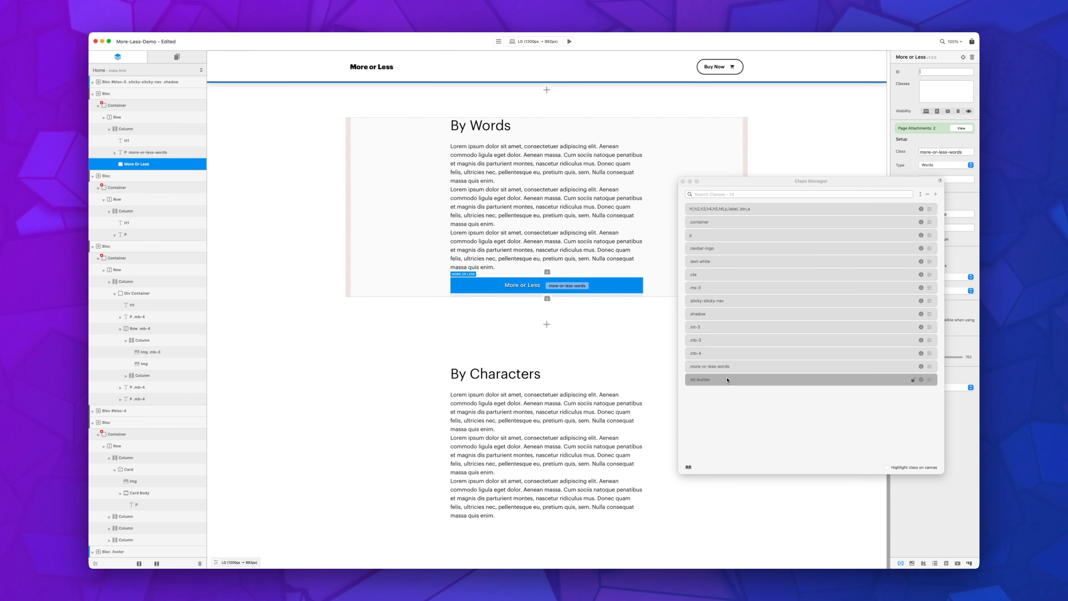
{"action": "left_click", "coordinate": [683, 182]}
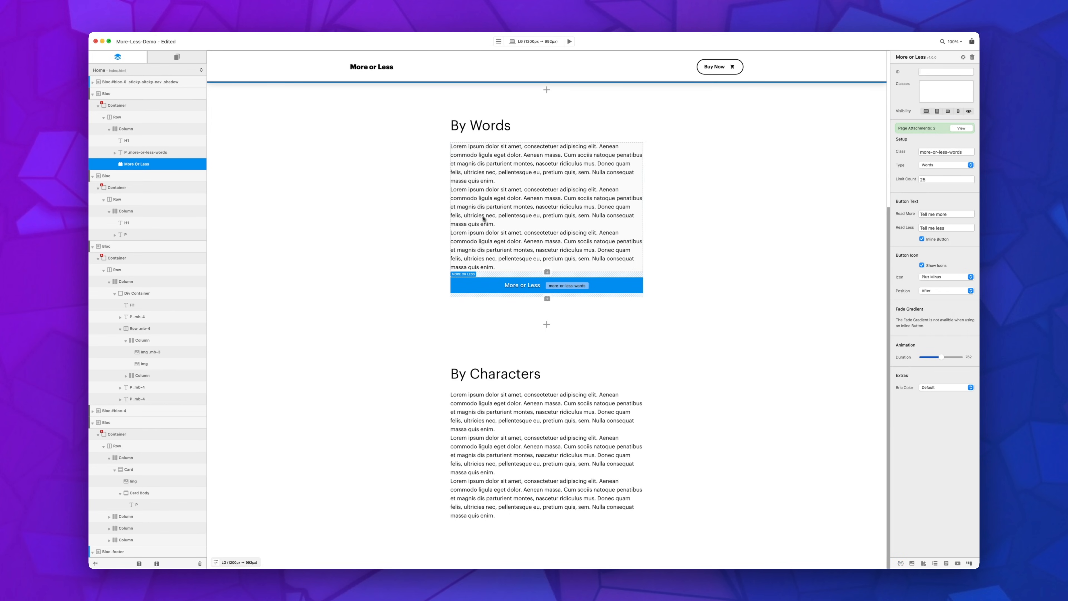
Step: Add a More or Less bric below the paragraph in the By Characters section
{"action": "scroll", "coordinate": [475, 226], "scroll_direction": "down", "scroll_amount": 1}
{"action": "scroll", "coordinate": [476, 226], "scroll_direction": "down", "scroll_amount": 5}
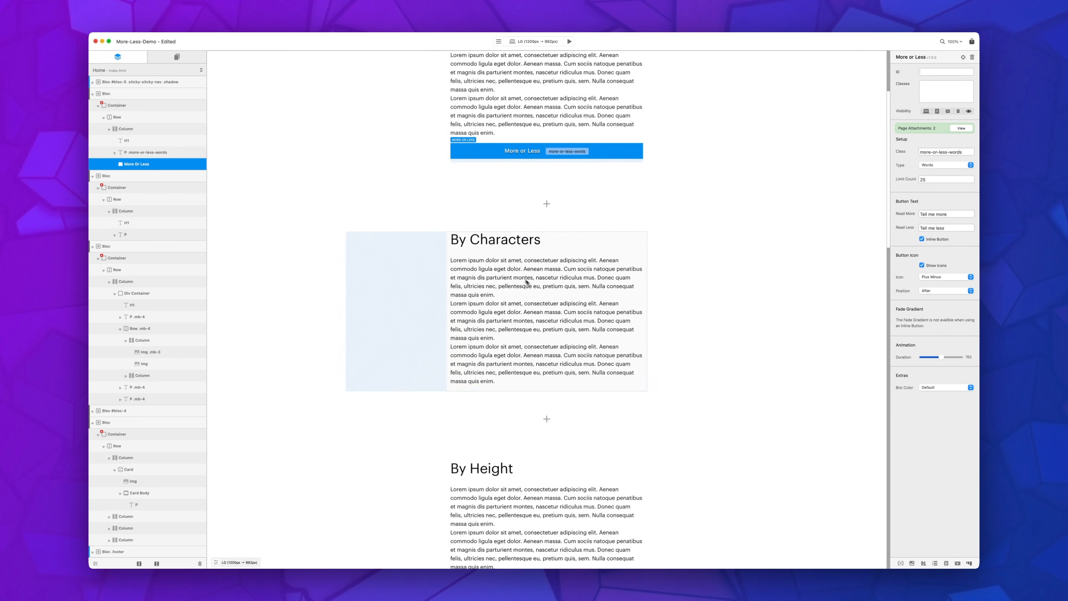
{"action": "left_click", "coordinate": [533, 319]}
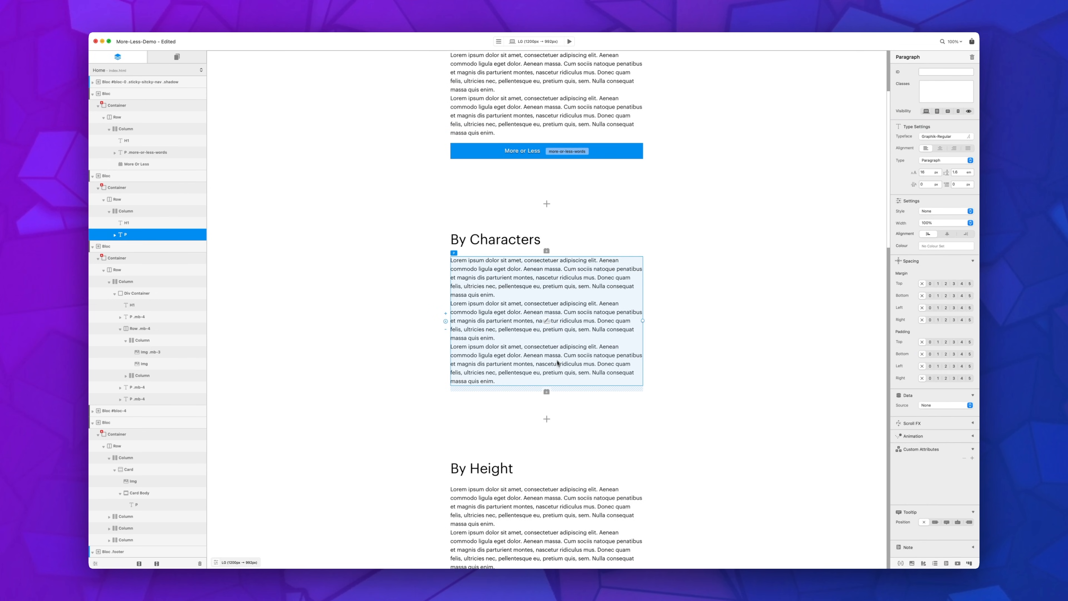
{"action": "left_click", "coordinate": [546, 392]}
{"action": "left_click", "coordinate": [607, 302]}
{"action": "left_click", "coordinate": [686, 279]}
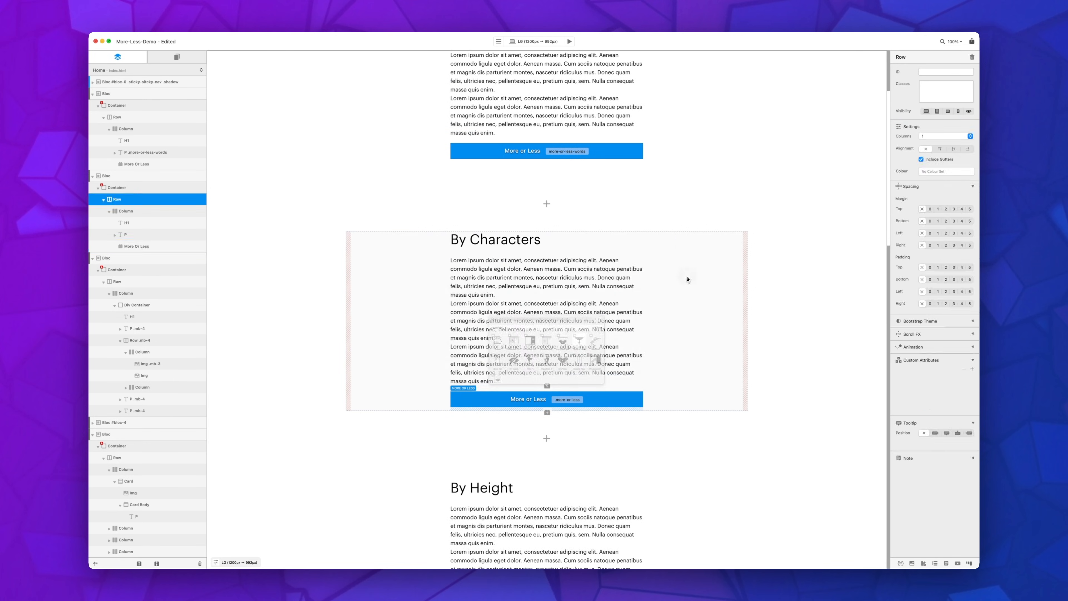
Step: Set the new bric's target class to more-or-less-characters and apply that same class to the By Characters paragraph
{"action": "left_click", "coordinate": [612, 406]}
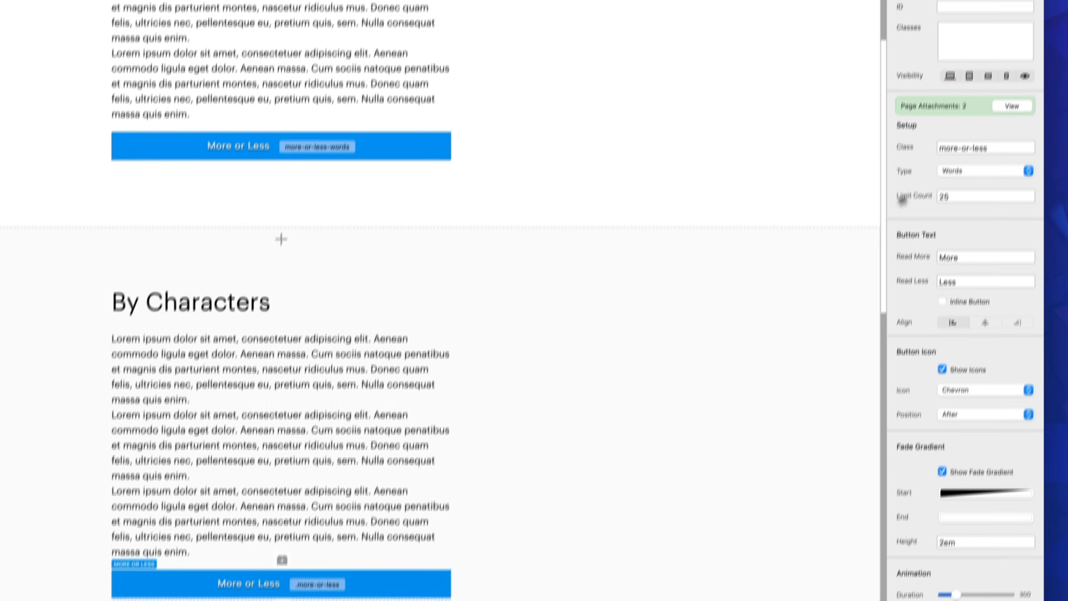
{"action": "left_click", "coordinate": [1015, 151]}
{"action": "type", "text": "-characters"}
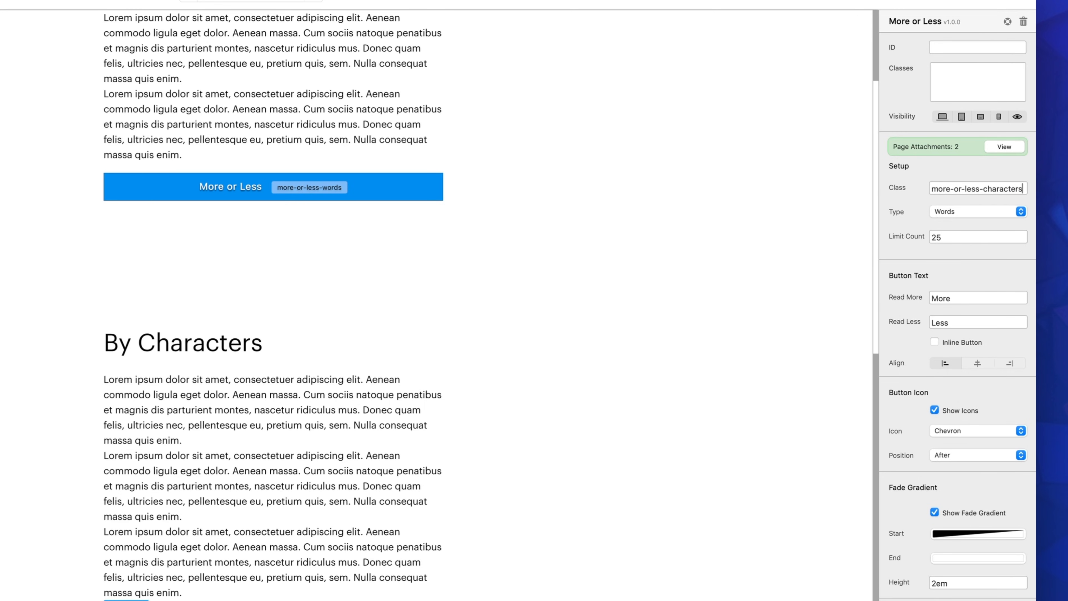
{"action": "key", "text": "super+a"}
{"action": "key", "text": "super+c"}
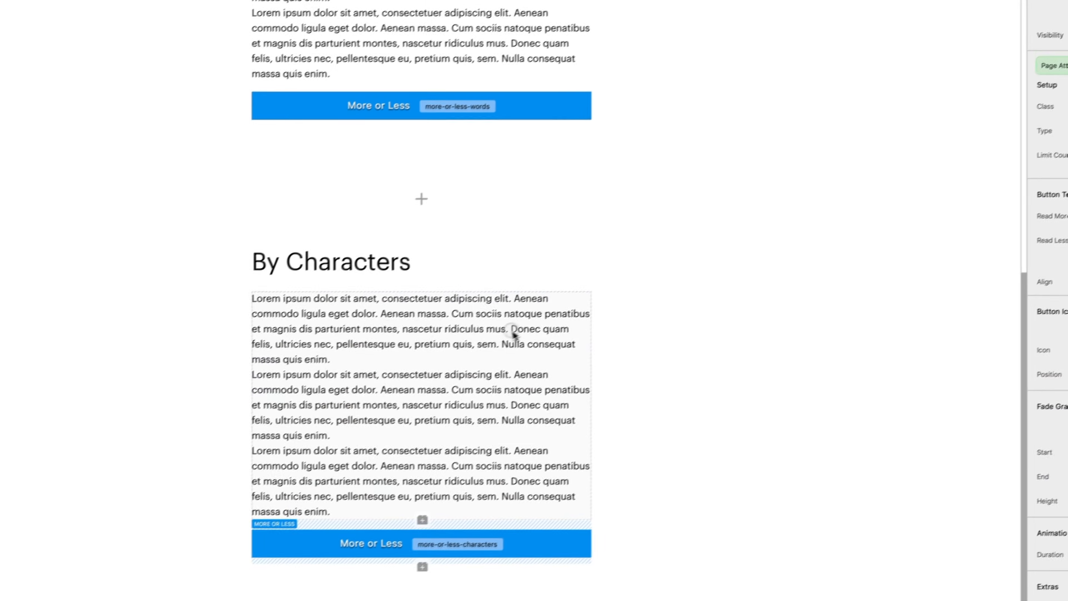
{"action": "left_click", "coordinate": [215, 443]}
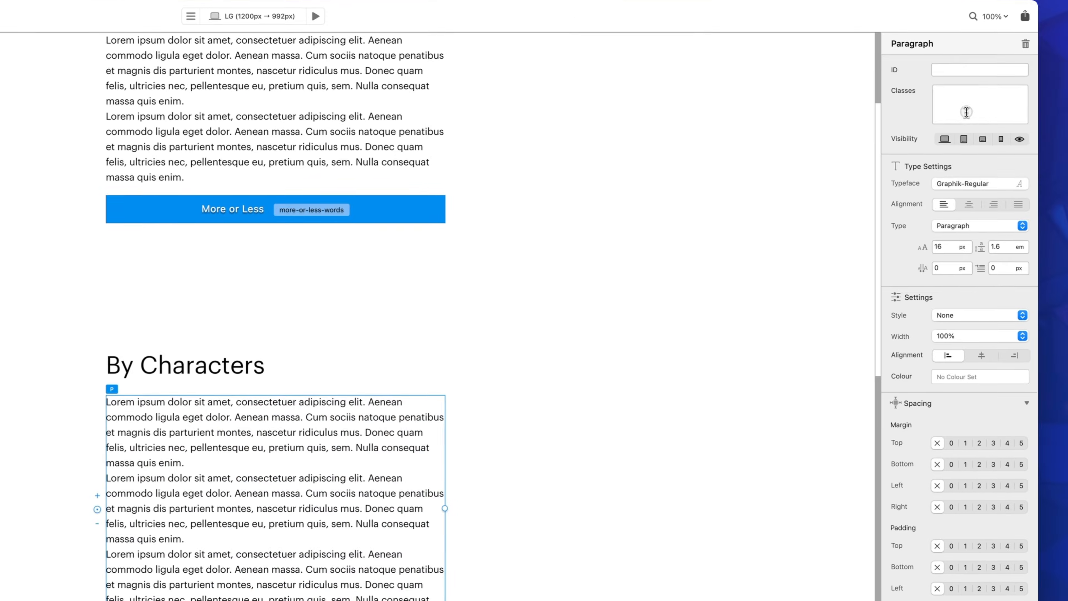
{"action": "left_click", "coordinate": [964, 111]}
{"action": "key", "text": "super+v"}
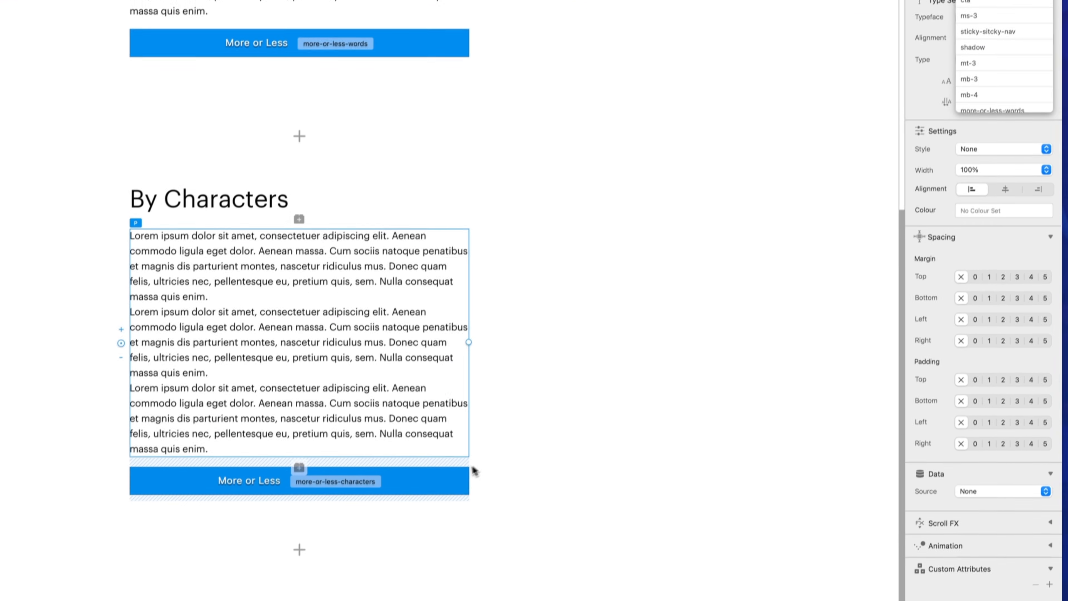
Step: Set the By Characters bric to truncate by Characters with a limit count of 80
{"action": "left_click", "coordinate": [449, 467]}
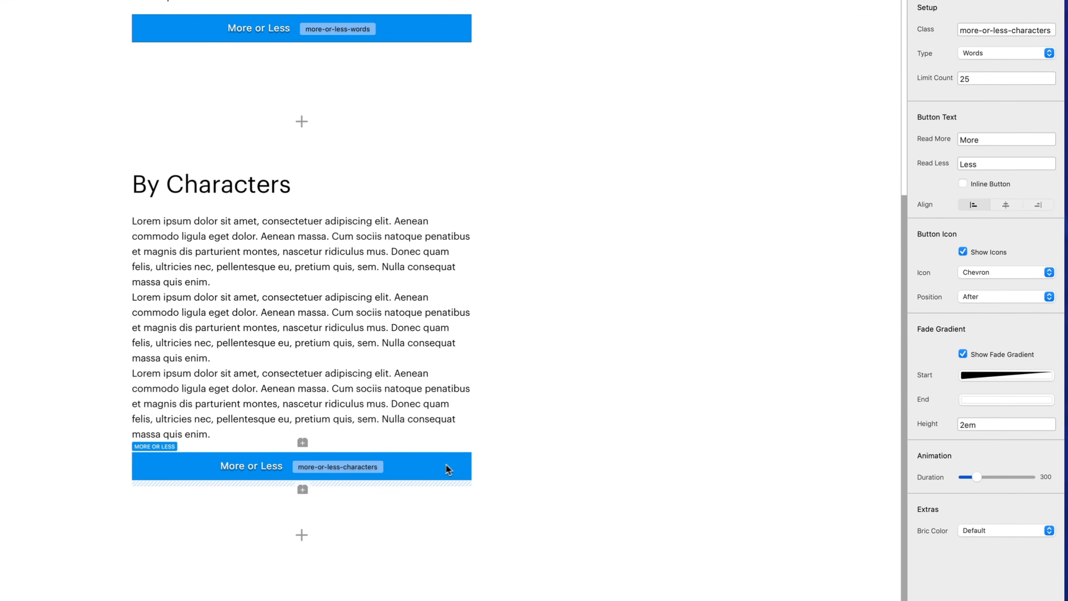
{"action": "left_click", "coordinate": [970, 52]}
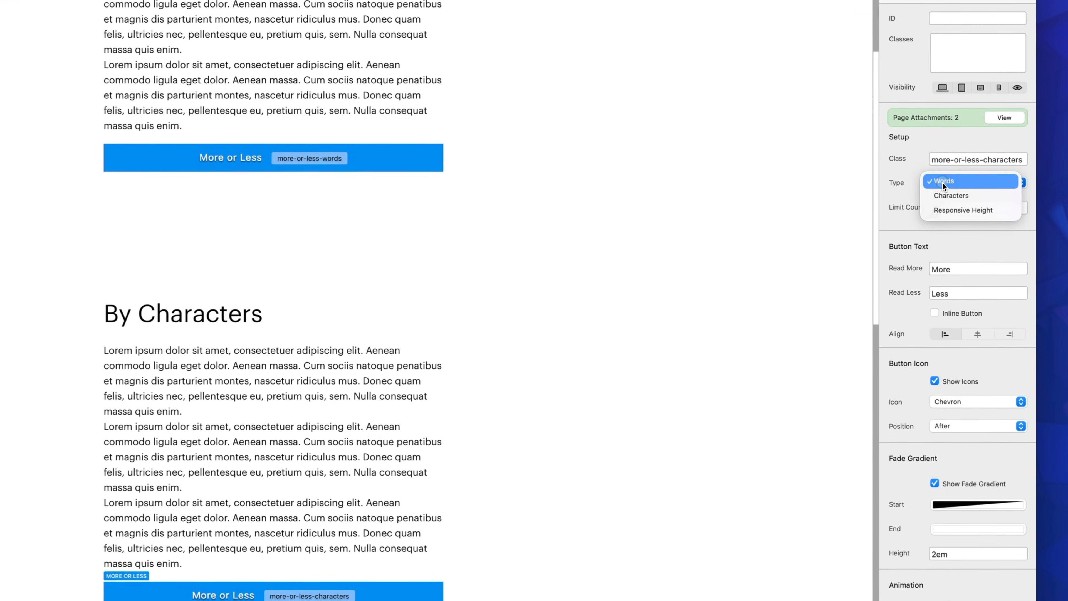
{"action": "left_click", "coordinate": [951, 196]}
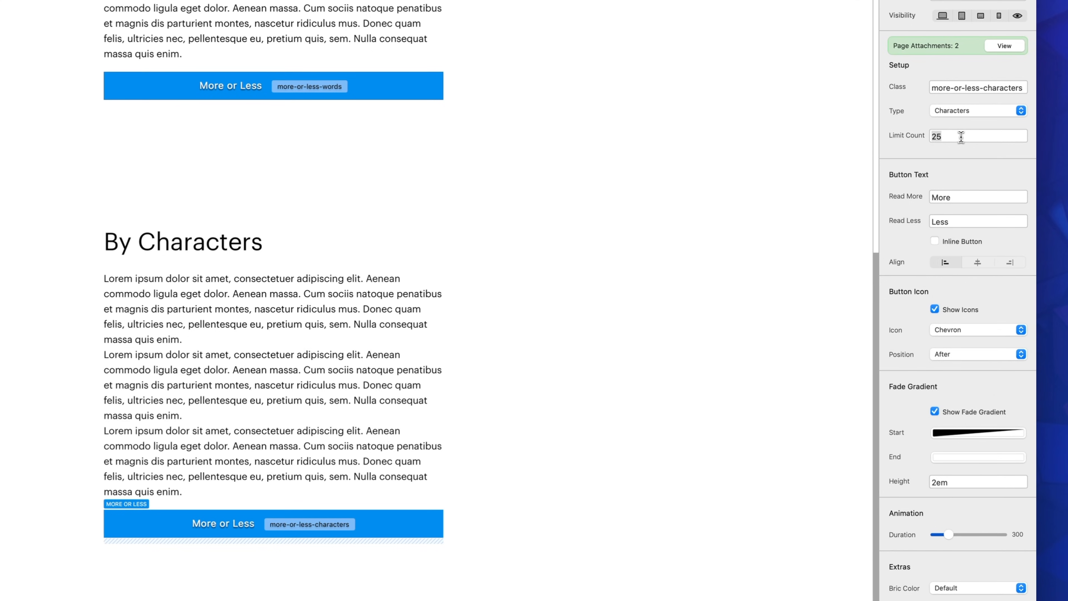
{"action": "type", "text": "80"}
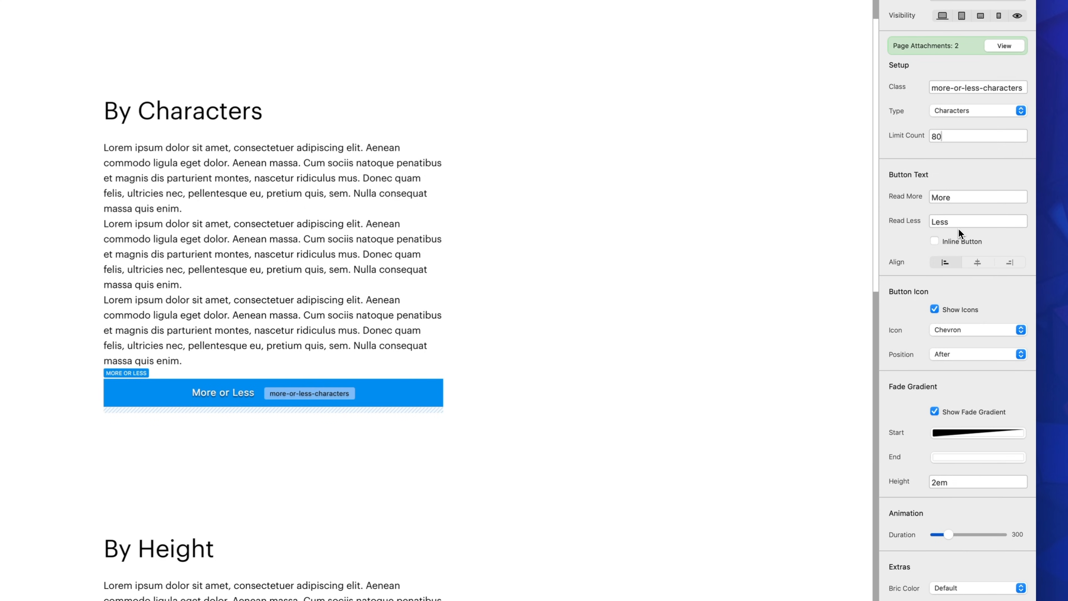
Step: Center the By Characters button and give it an Arrow icon positioned Before the text
{"action": "left_click", "coordinate": [977, 265]}
{"action": "left_click", "coordinate": [965, 331]}
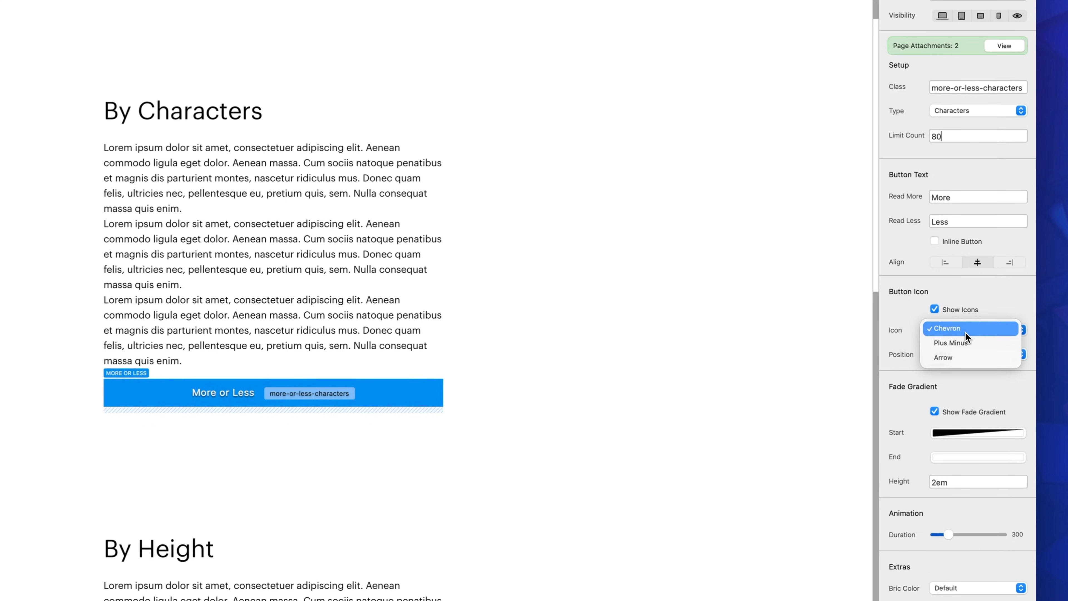
{"action": "left_click", "coordinate": [966, 357]}
{"action": "left_click", "coordinate": [966, 358]}
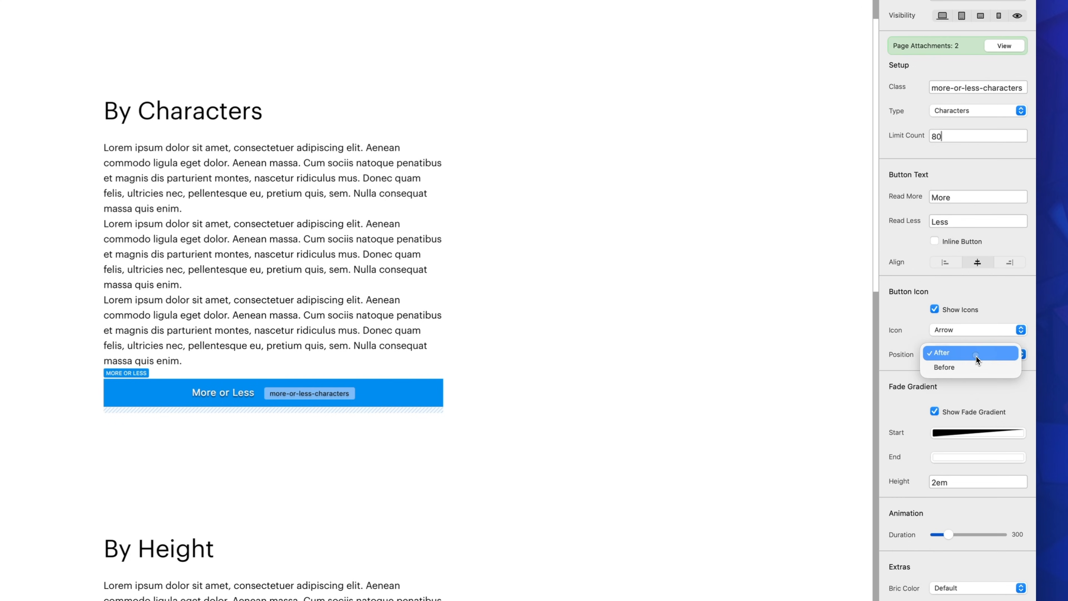
{"action": "left_click", "coordinate": [979, 373]}
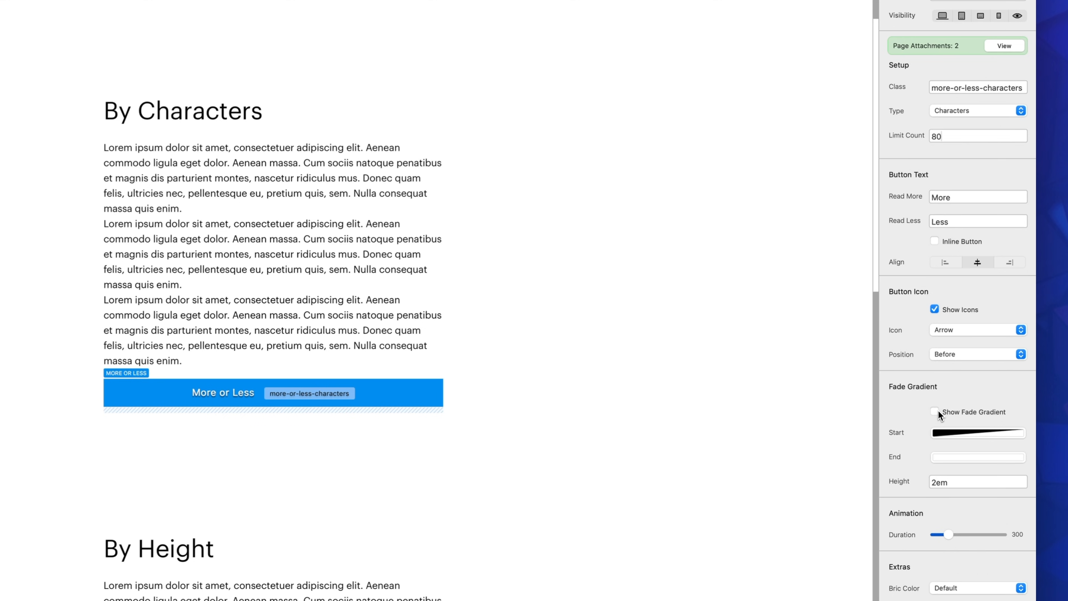
Step: Turn off the fade gradient for the By Characters bric and raise its animation duration to about 60% of the range
{"action": "left_click_drag", "start_coordinate": [949, 535], "coordinate": [975, 535]}
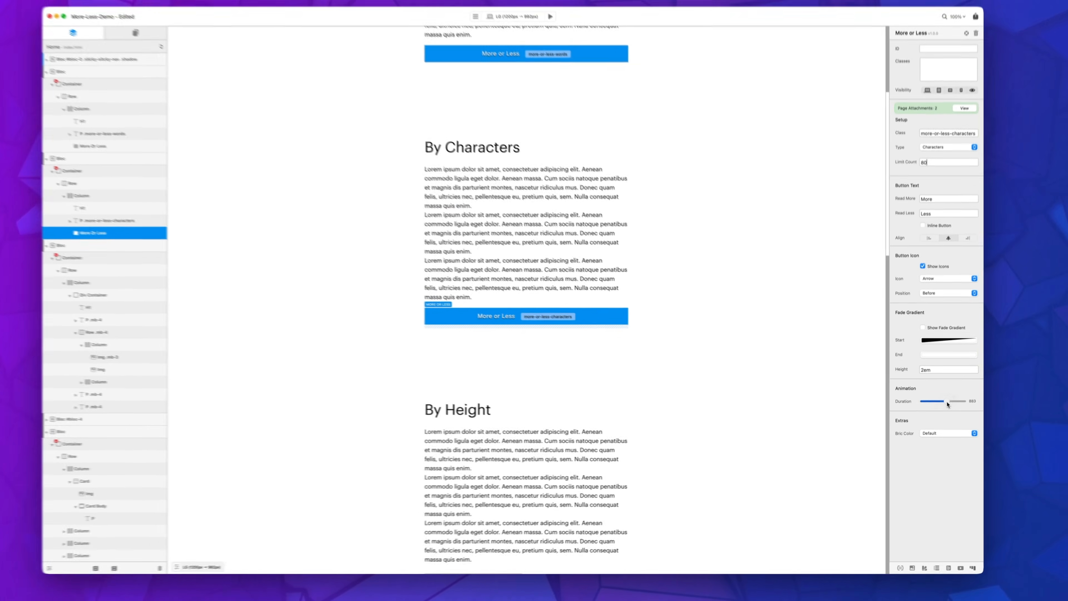
{"action": "left_click_drag", "start_coordinate": [948, 404], "coordinate": [950, 402]}
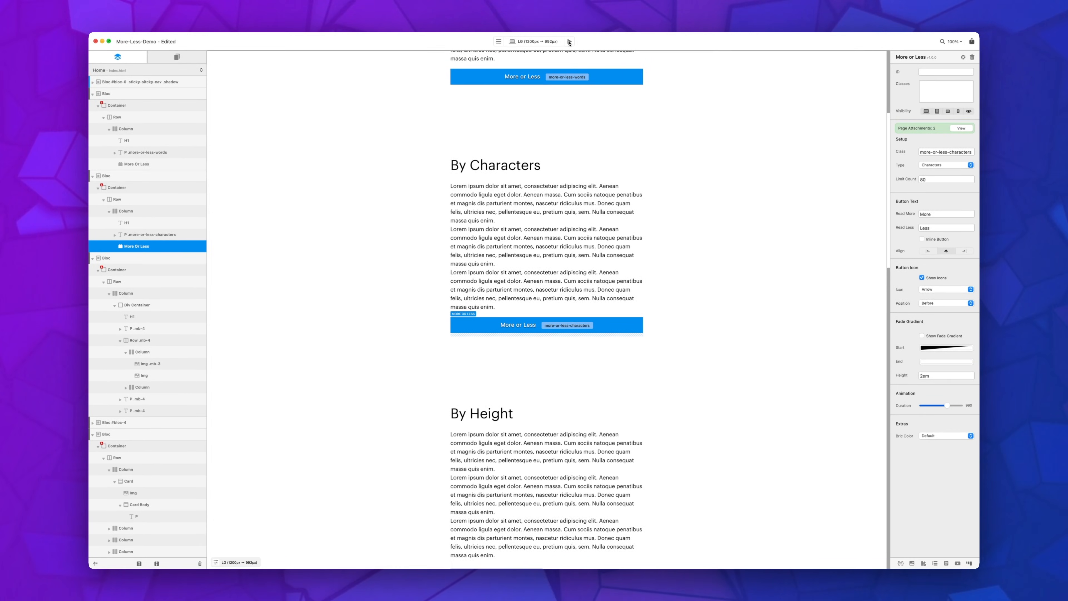
Step: Preview the page, expand and collapse the By Characters text with its More and Less button, and return to editing
{"action": "left_click", "coordinate": [569, 41]}
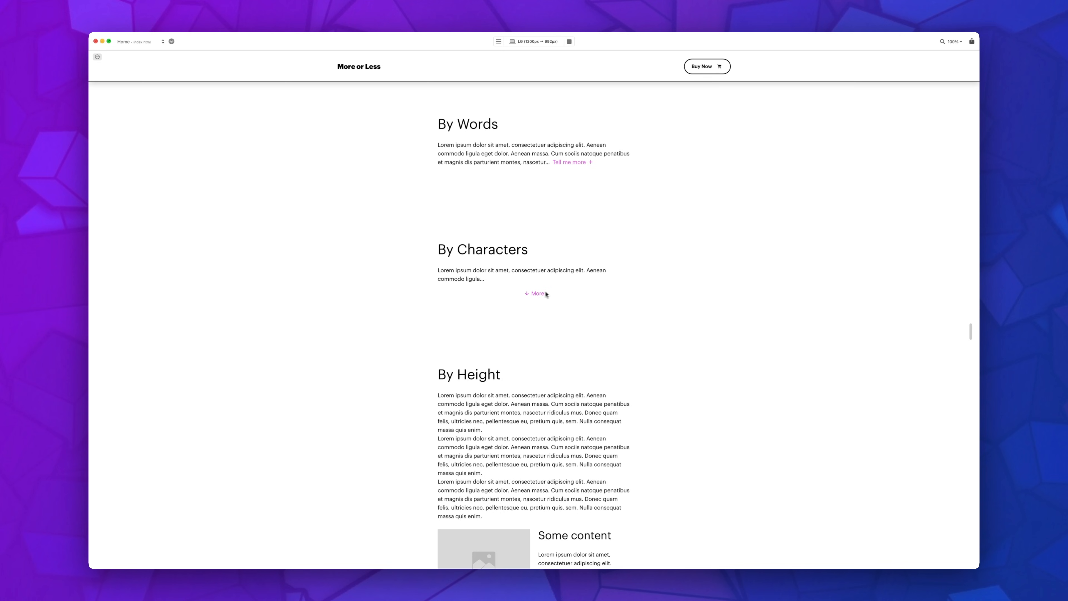
{"action": "left_click", "coordinate": [536, 295]}
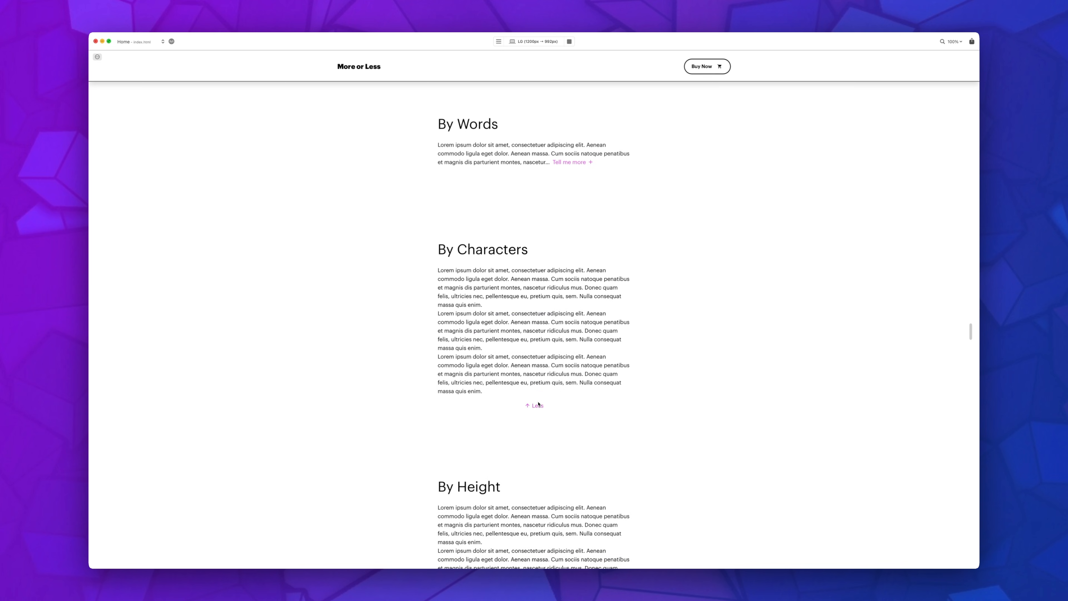
{"action": "left_click", "coordinate": [538, 403]}
{"action": "left_click", "coordinate": [569, 41]}
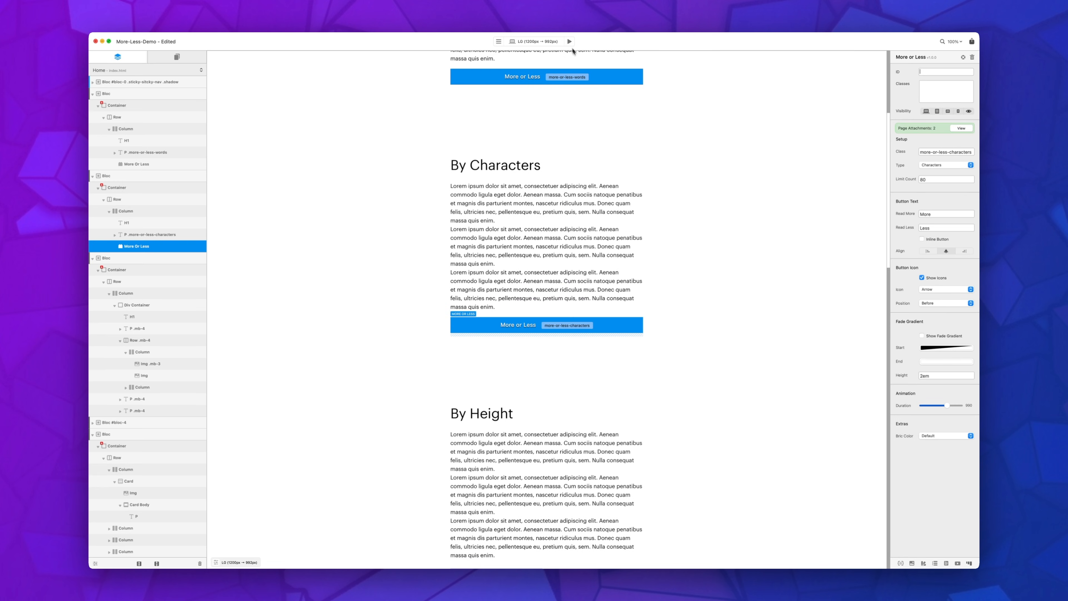
Step: Examine the paragraphs, images and columns that make up the By Height section
{"action": "scroll", "coordinate": [776, 271], "scroll_direction": "down", "scroll_amount": 5}
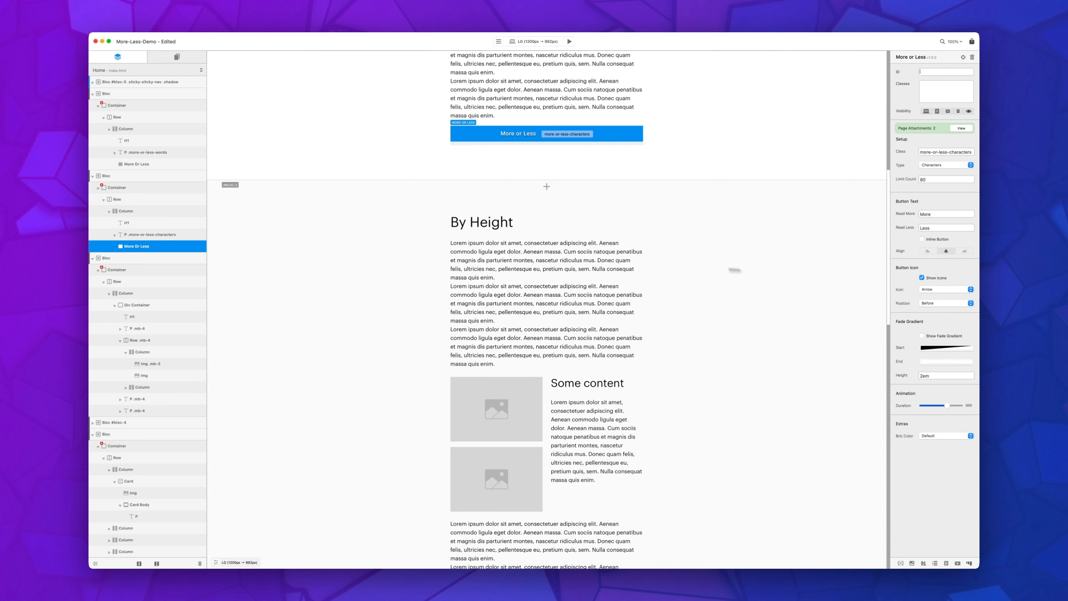
{"action": "scroll", "coordinate": [552, 269], "scroll_direction": "down", "scroll_amount": 1}
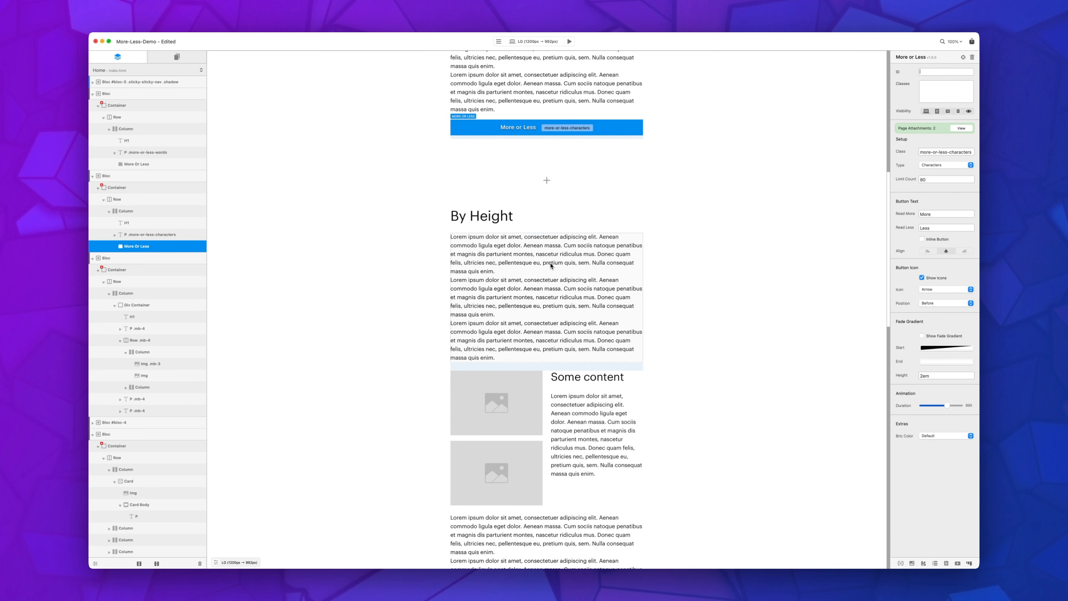
{"action": "scroll", "coordinate": [551, 266], "scroll_direction": "down", "scroll_amount": 3}
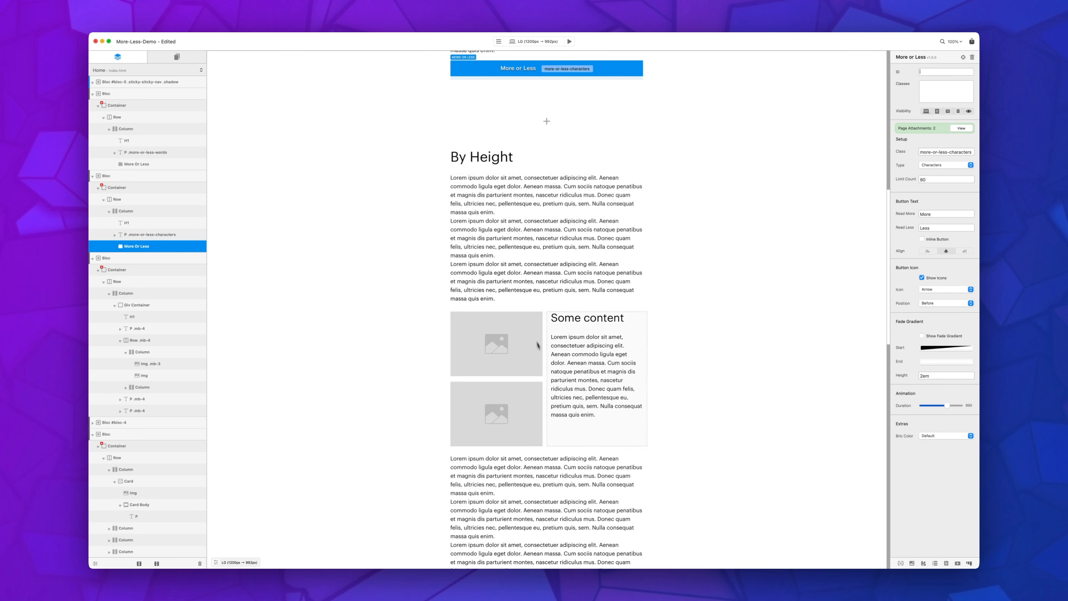
{"action": "left_click", "coordinate": [523, 251]}
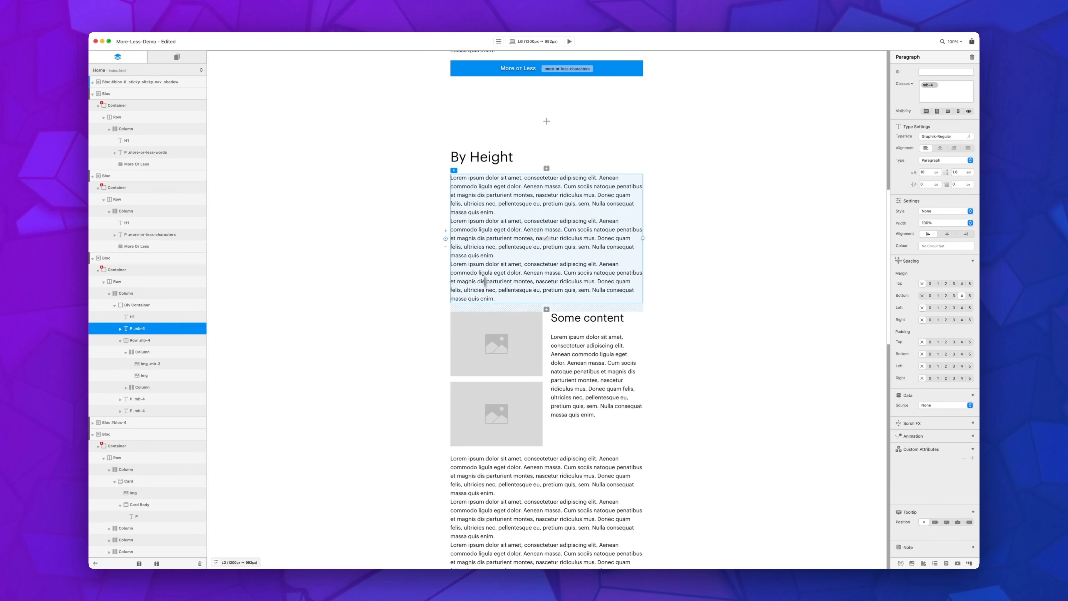
{"action": "scroll", "coordinate": [521, 337], "scroll_direction": "down", "scroll_amount": 5}
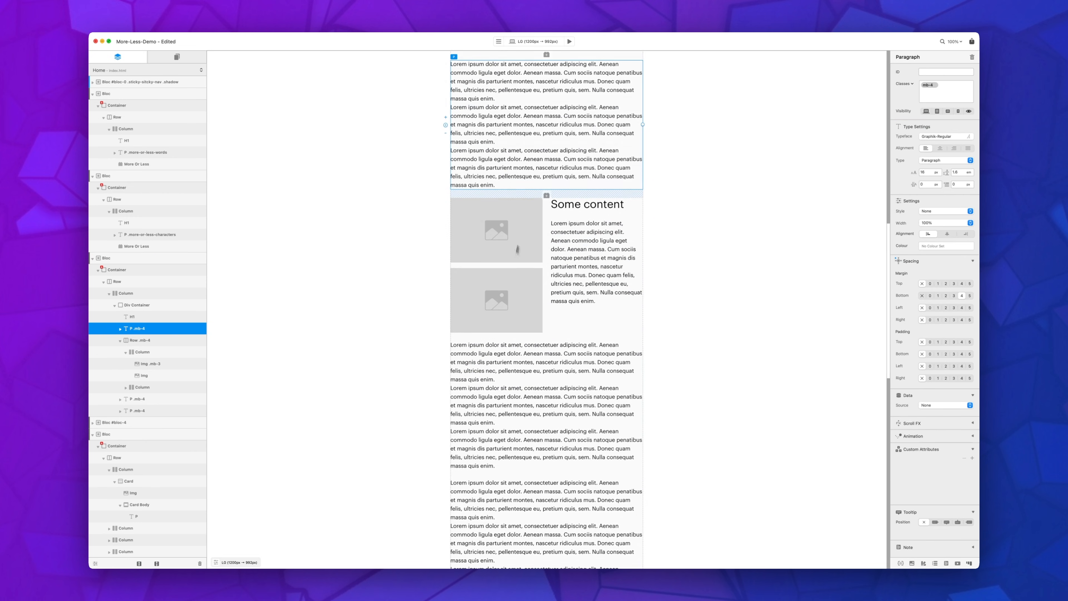
{"action": "scroll", "coordinate": [495, 312], "scroll_direction": "down", "scroll_amount": 4}
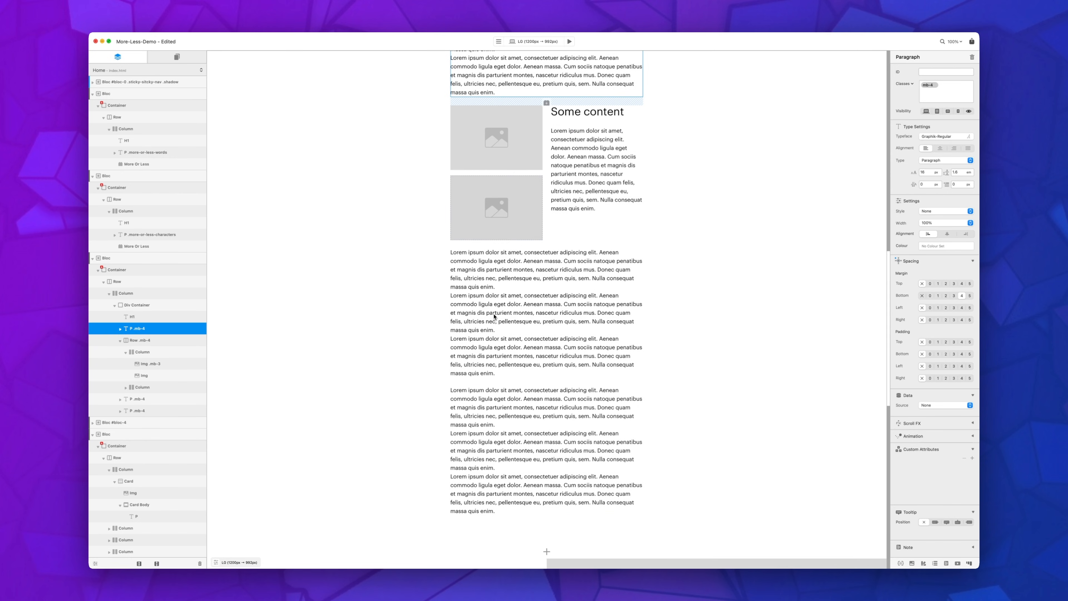
{"action": "left_click", "coordinate": [508, 341]}
Step: Add a More or Less bric directly below the Div Container that wraps all the By Height content
{"action": "left_click", "coordinate": [152, 305]}
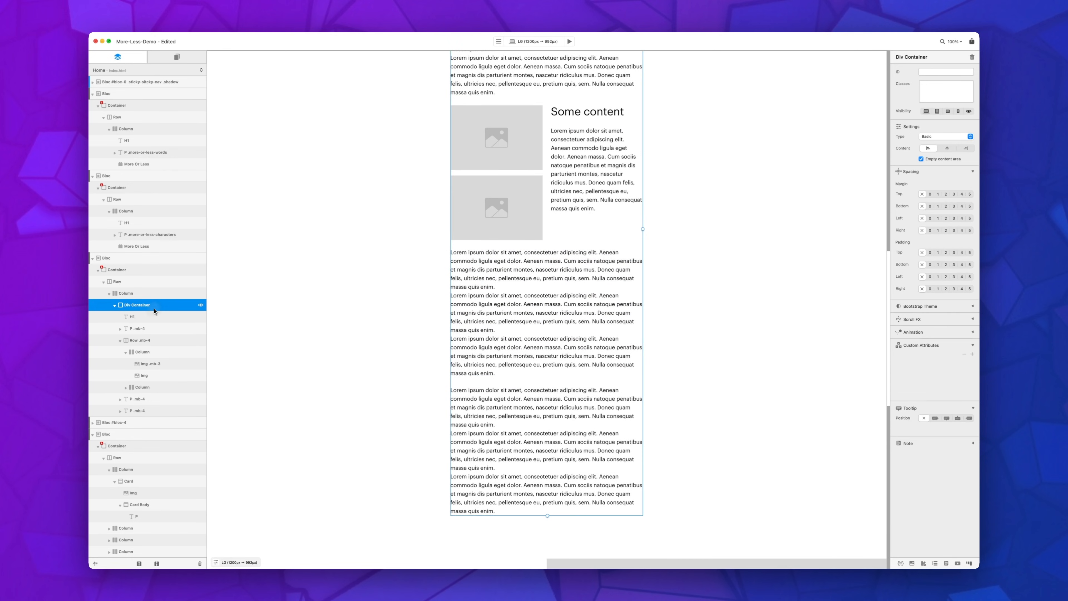
{"action": "scroll", "coordinate": [589, 294], "scroll_direction": "up", "scroll_amount": 8}
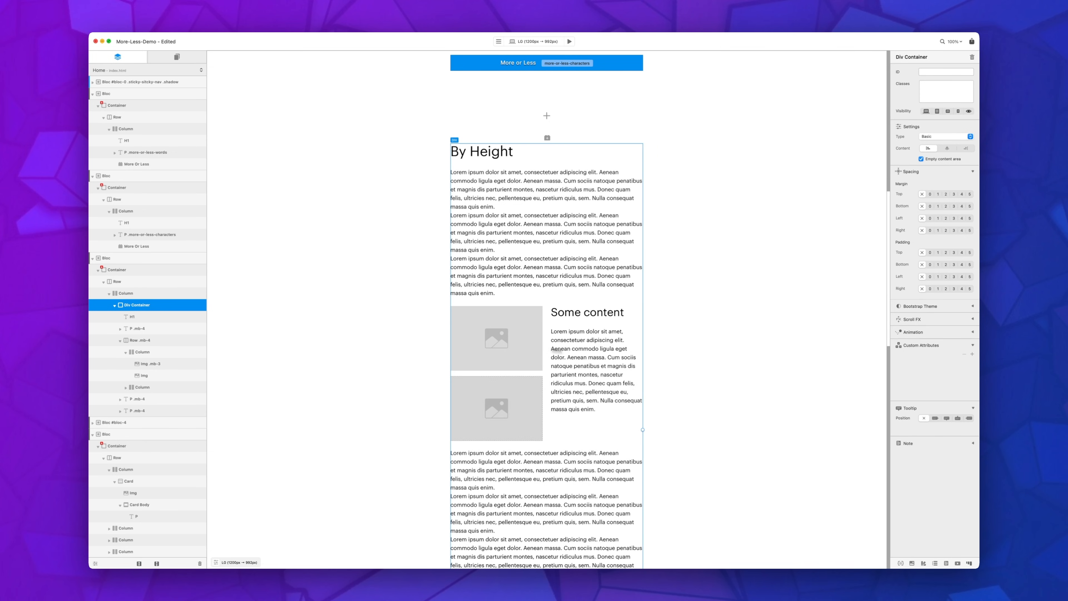
{"action": "scroll", "coordinate": [552, 314], "scroll_direction": "down", "scroll_amount": 4}
{"action": "scroll", "coordinate": [548, 308], "scroll_direction": "up", "scroll_amount": 3}
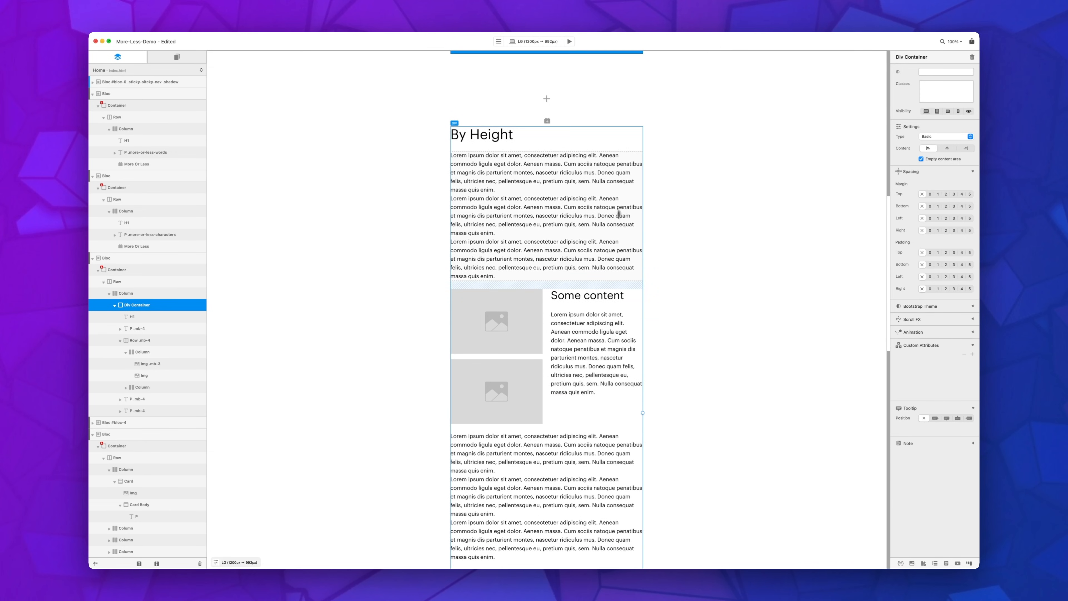
{"action": "scroll", "coordinate": [570, 370], "scroll_direction": "down", "scroll_amount": 6}
{"action": "scroll", "coordinate": [570, 369], "scroll_direction": "down", "scroll_amount": 5}
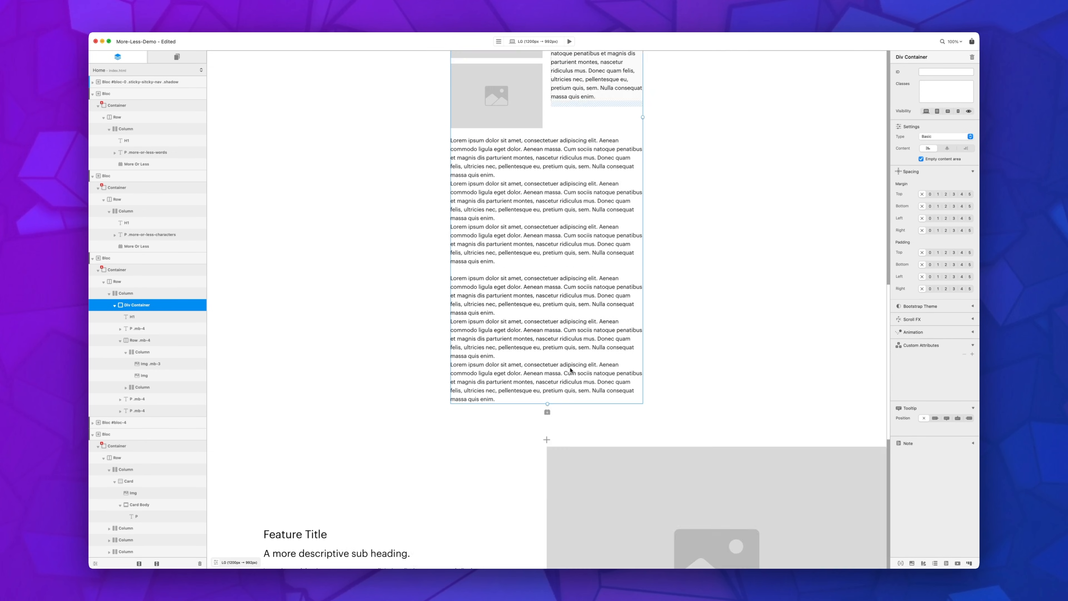
{"action": "left_click", "coordinate": [547, 412]}
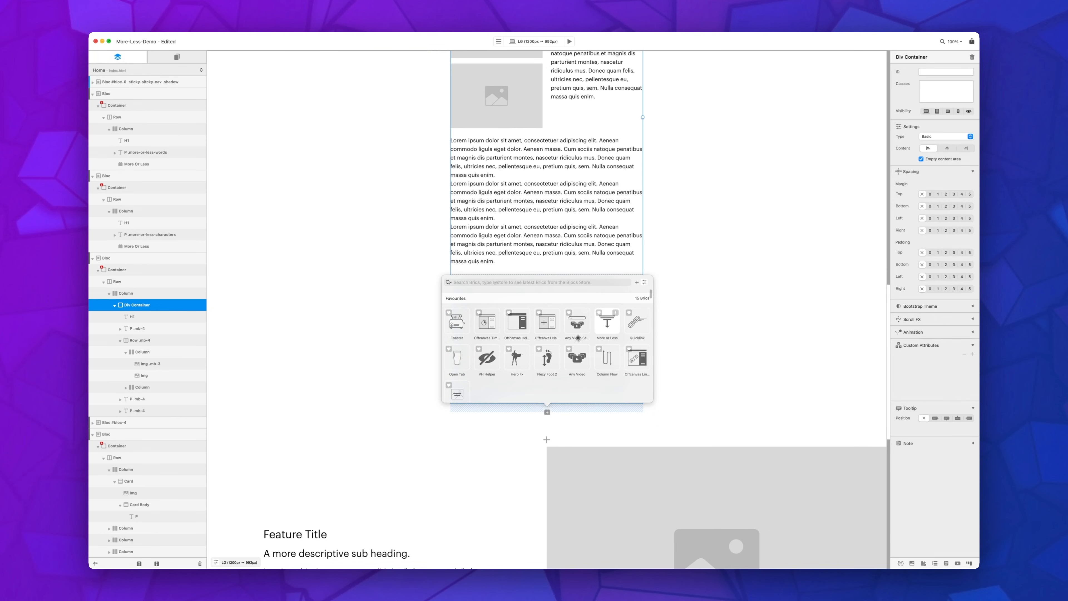
{"action": "left_click", "coordinate": [604, 330]}
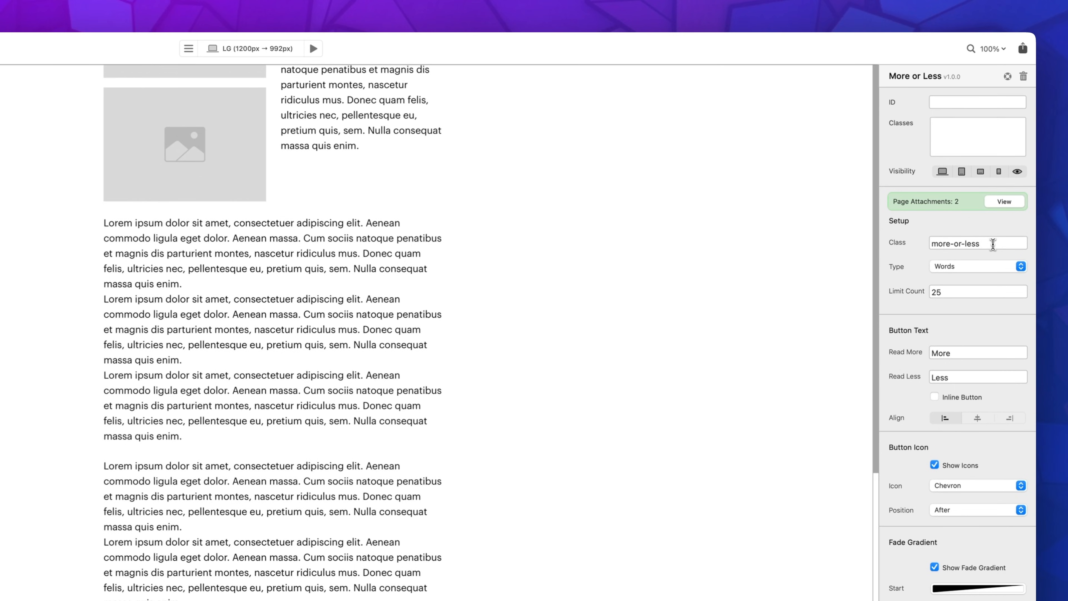
Step: Set the new bric's target class to more-or-less-height and apply that same class to the By Height Div Container
{"action": "type", "text": "height"}
{"action": "key", "text": "super+a"}
{"action": "key", "text": "super+c"}
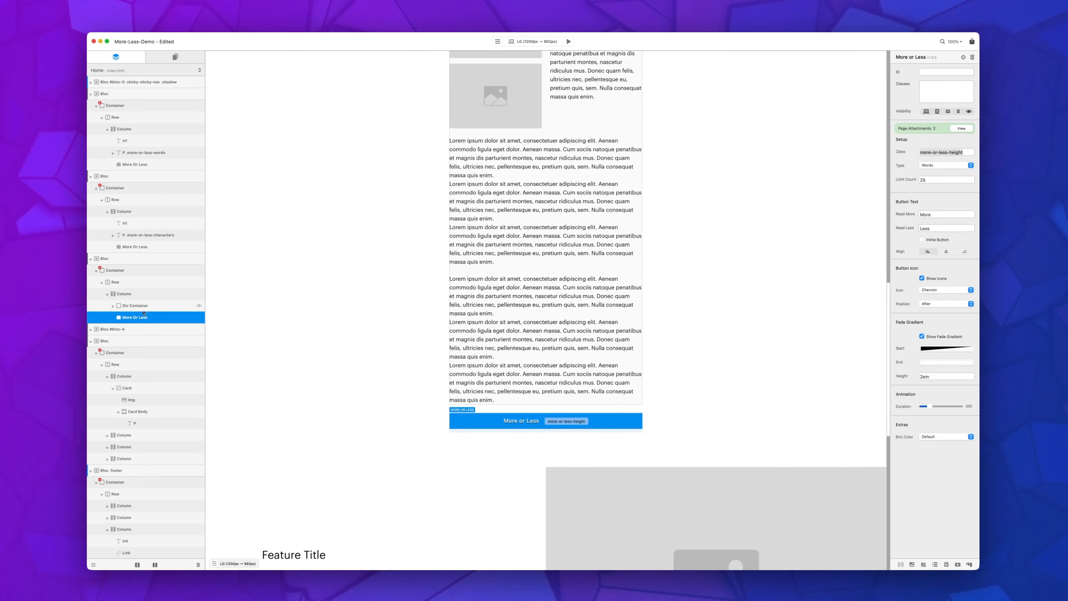
{"action": "left_click", "coordinate": [163, 308]}
{"action": "scroll", "coordinate": [373, 273], "scroll_direction": "up", "scroll_amount": 10}
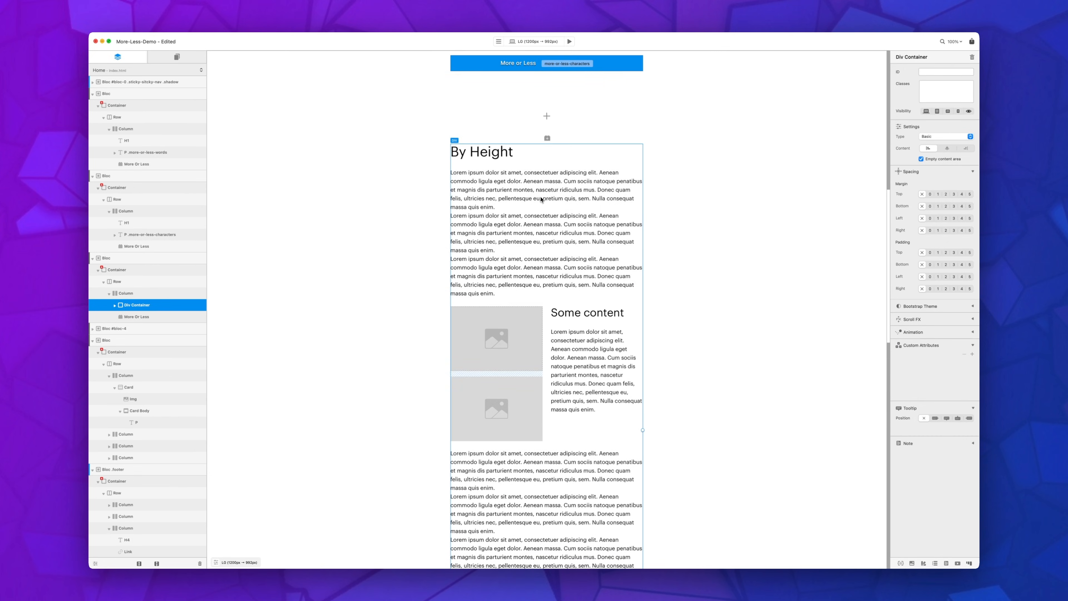
{"action": "left_click", "coordinate": [929, 86]}
{"action": "key", "text": "super+v"}
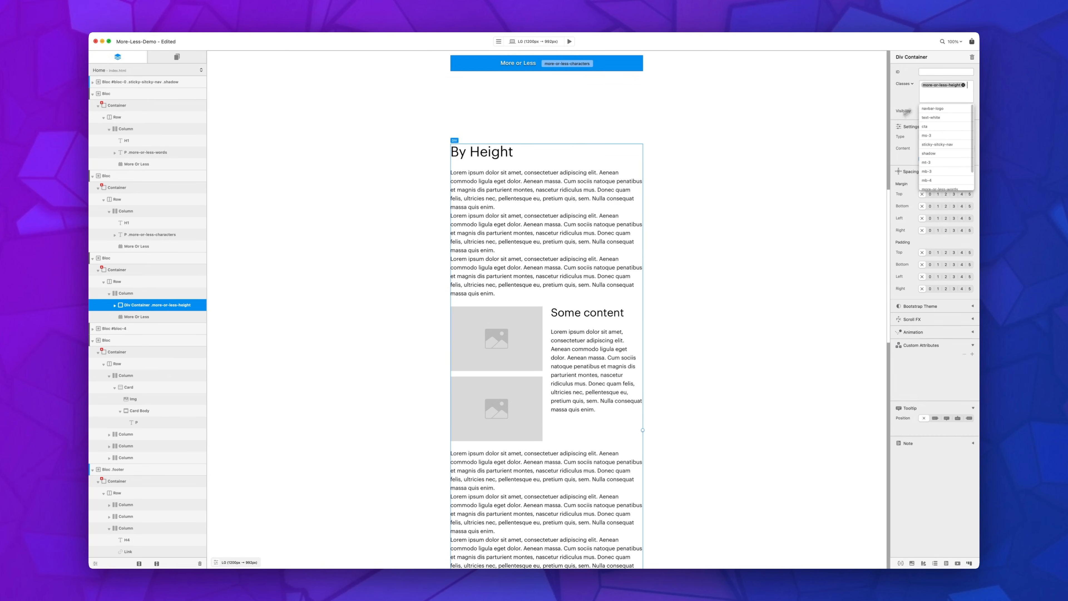
Step: Set the By Height bric's truncation type to Responsive Height
{"action": "scroll", "coordinate": [629, 296], "scroll_direction": "down", "scroll_amount": 2}
{"action": "scroll", "coordinate": [629, 296], "scroll_direction": "down", "scroll_amount": 7}
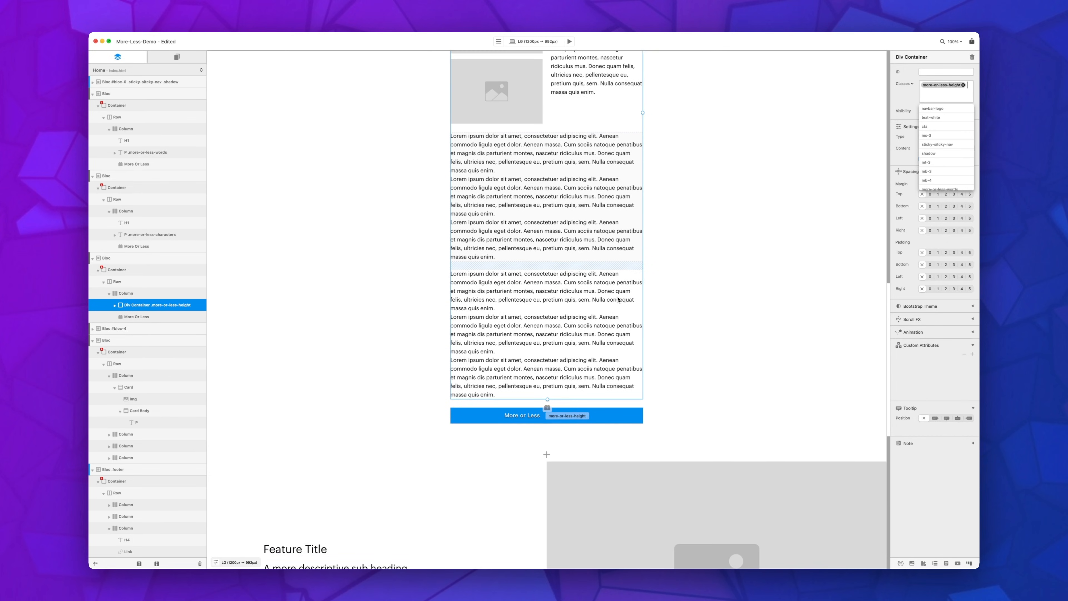
{"action": "left_click", "coordinate": [605, 411]}
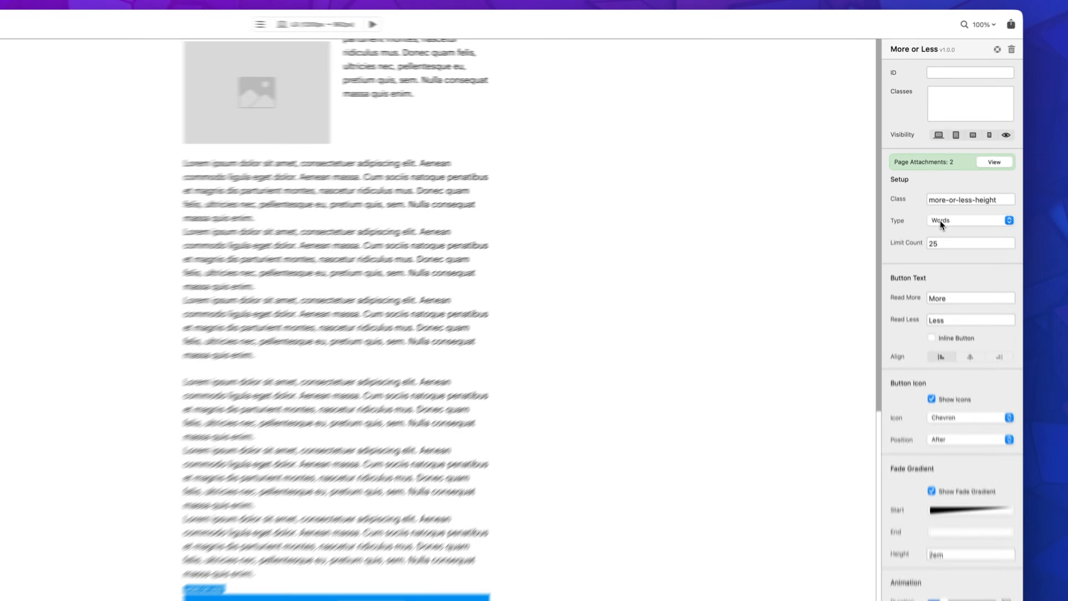
{"action": "left_click", "coordinate": [942, 235]}
{"action": "left_click", "coordinate": [976, 257]}
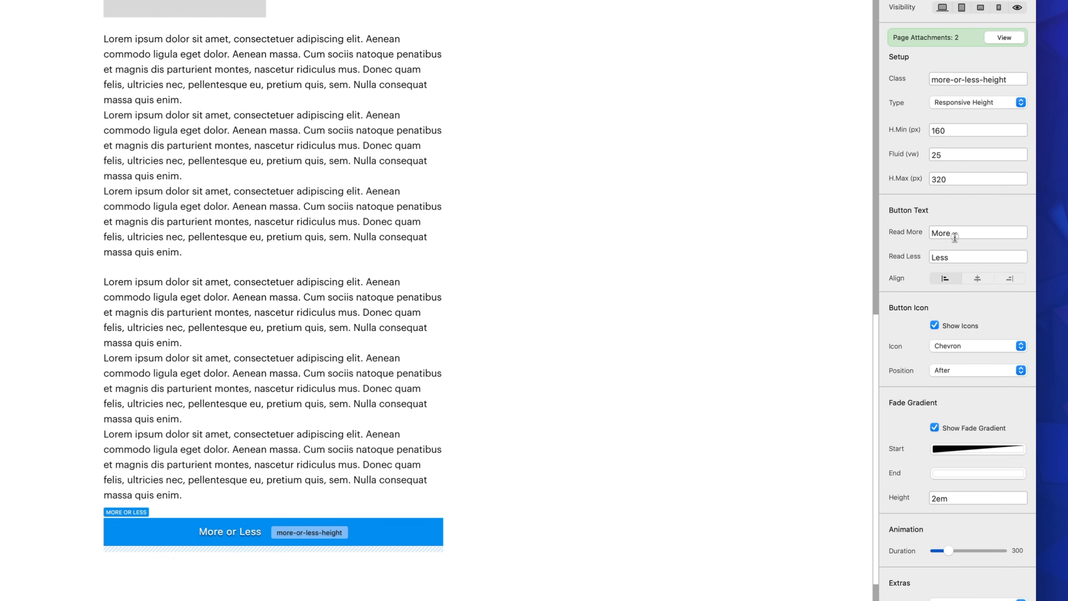
Step: Label the By Height button More Height and Less Height, align it right, and keep the Chevron icon
{"action": "key", "text": "BackSpace"}
{"action": "type", "text": "eight"}
{"action": "key", "text": "Tab"}
{"action": "key", "text": "Right"}
{"action": "type", "text": "Height"}
{"action": "left_click", "coordinate": [999, 281]}
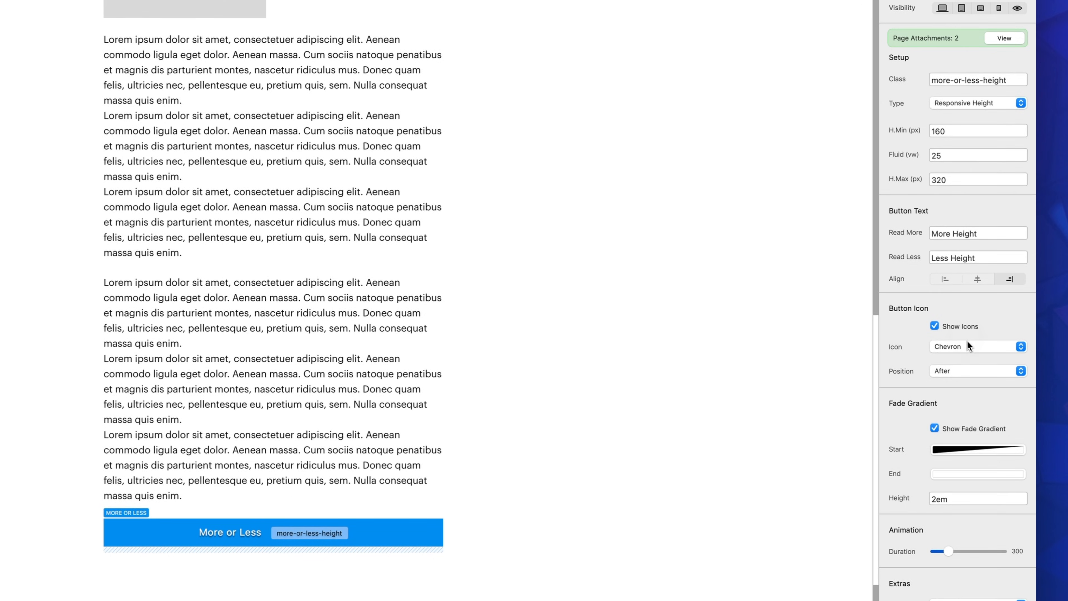
{"action": "left_click", "coordinate": [974, 352]}
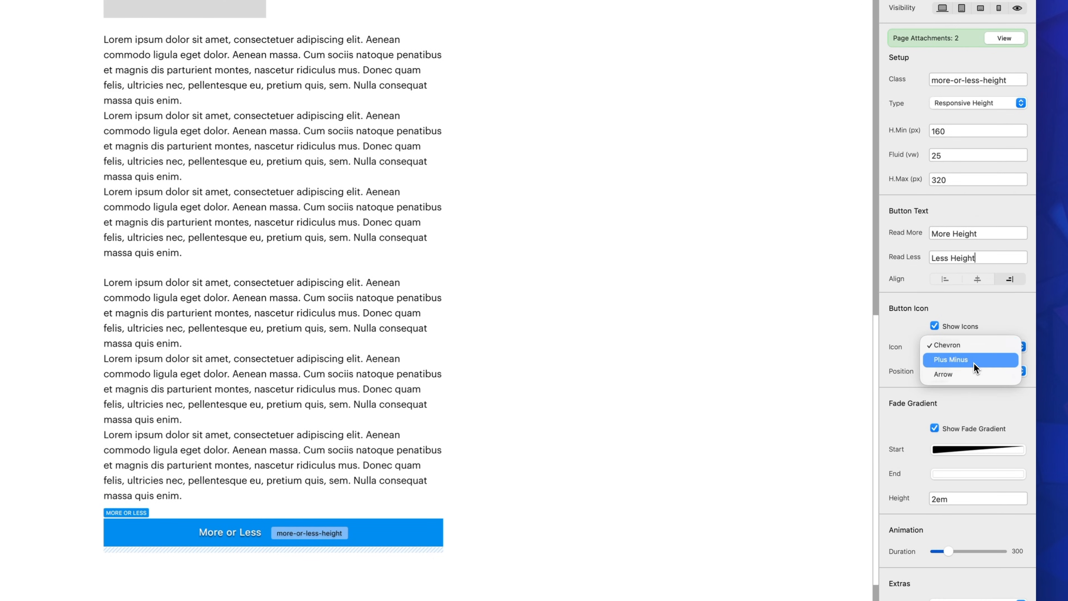
{"action": "left_click", "coordinate": [980, 348]}
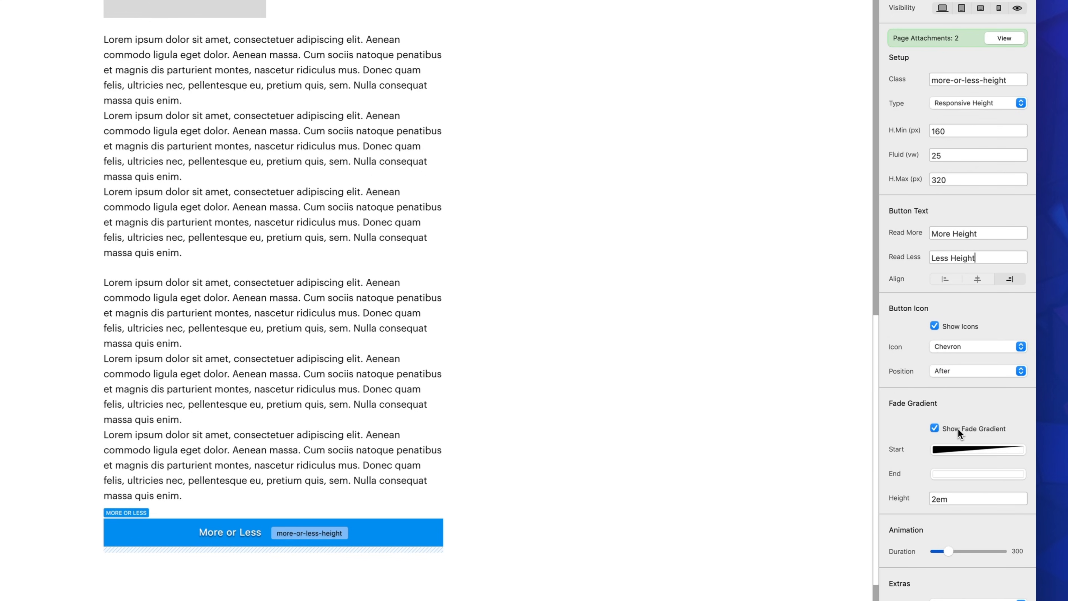
Step: Set the By Height bric's fade gradient height to 80px and raise its animation duration to a little over half the range
{"action": "scroll", "coordinate": [946, 427], "scroll_direction": "down", "scroll_amount": 5}
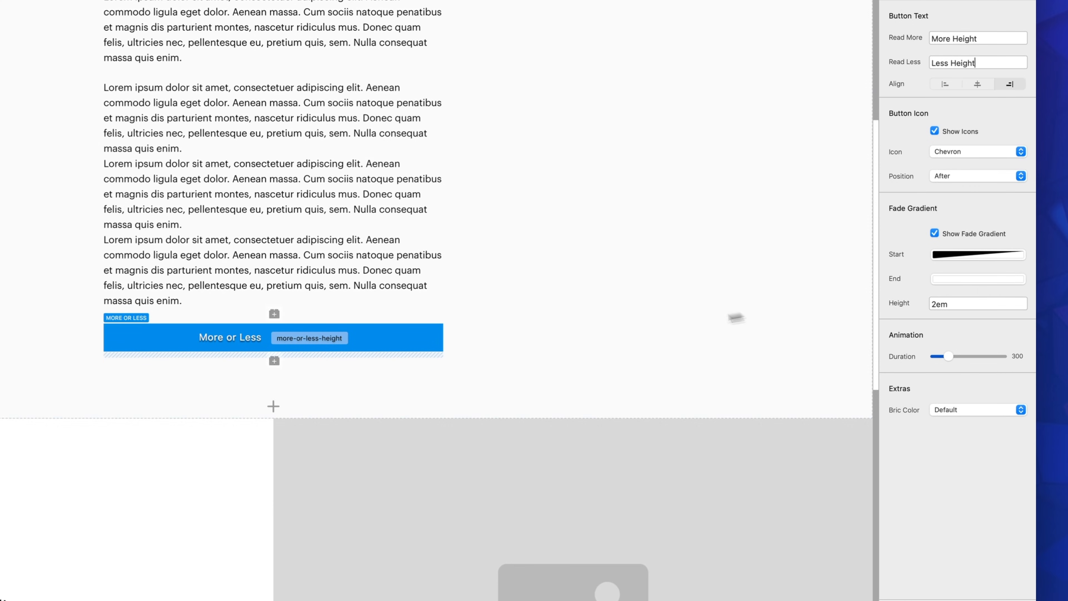
{"action": "double_click", "coordinate": [950, 306]}
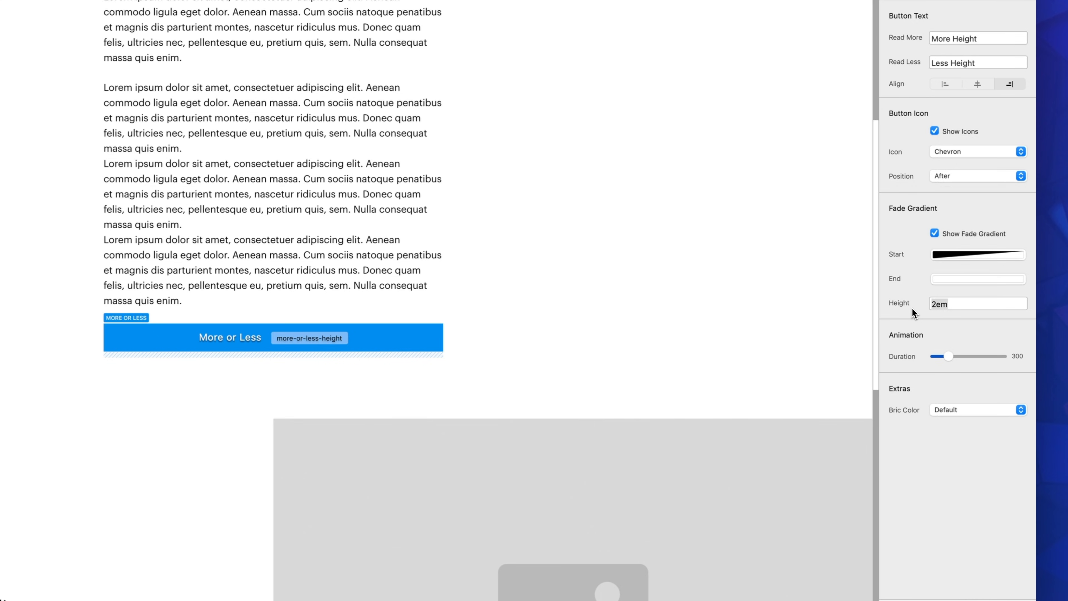
{"action": "type", "text": "80"}
{"action": "left_click", "coordinate": [951, 358]}
{"action": "left_click_drag", "start_coordinate": [952, 358], "coordinate": [974, 358]}
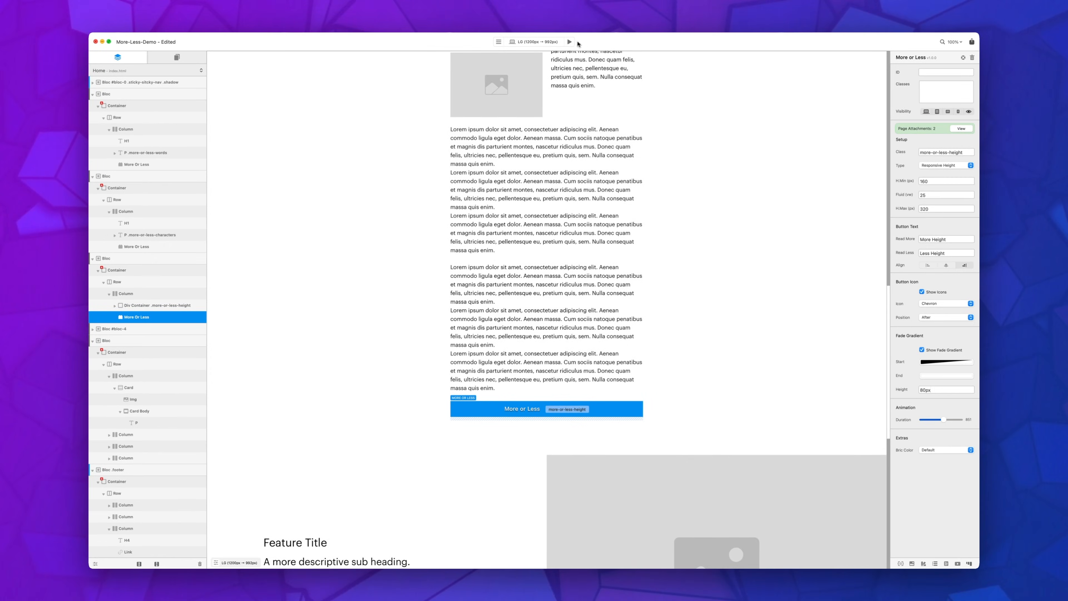
Step: Preview the page, inspect the faded text in the By Height section, and expand and collapse its content
{"action": "left_click", "coordinate": [569, 42]}
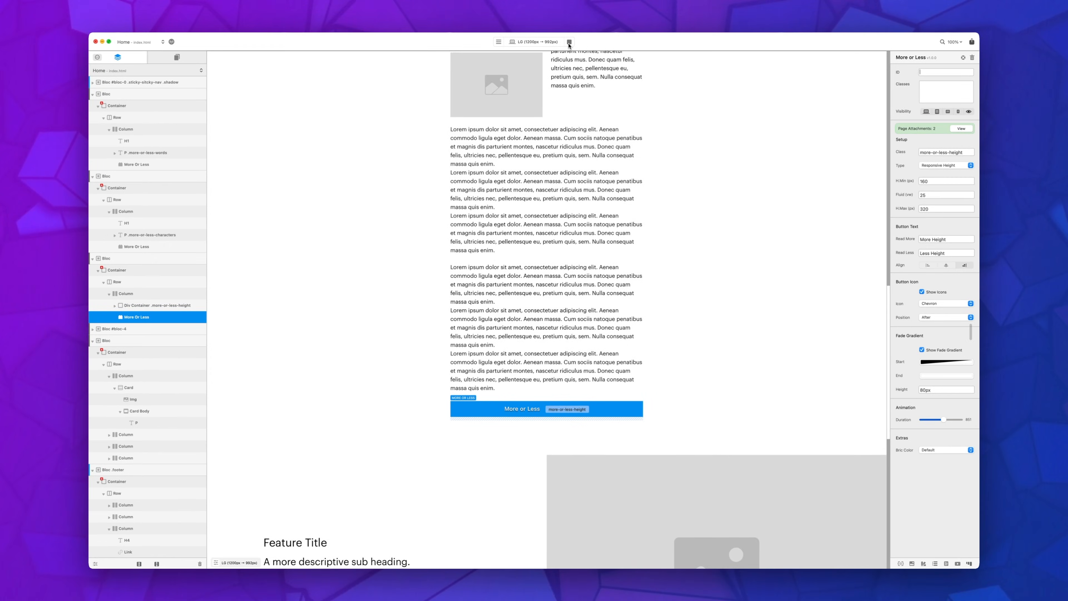
{"action": "scroll", "coordinate": [618, 202], "scroll_direction": "down", "scroll_amount": 6}
{"action": "scroll", "coordinate": [553, 238], "scroll_direction": "up", "scroll_amount": 2}
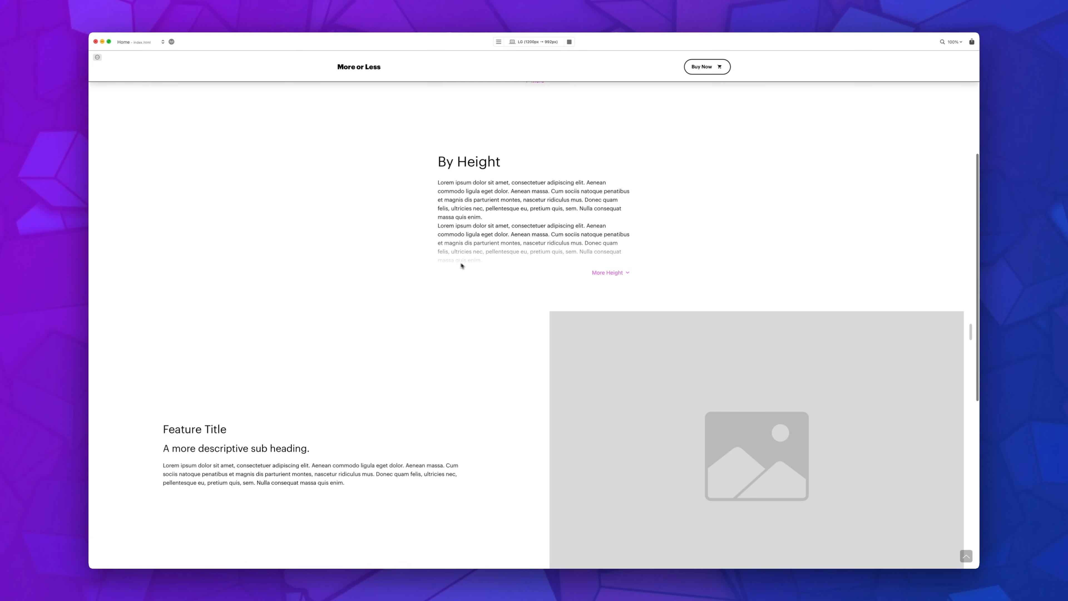
{"action": "left_click_drag", "start_coordinate": [487, 262], "coordinate": [431, 219]}
{"action": "left_click", "coordinate": [444, 232]}
{"action": "left_click", "coordinate": [610, 274]}
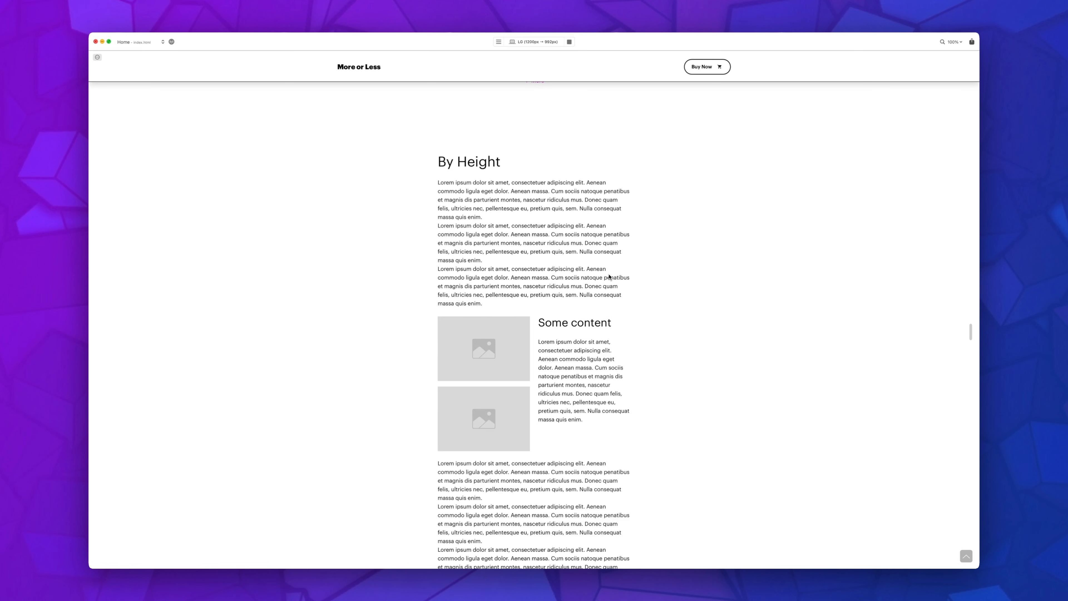
{"action": "scroll", "coordinate": [610, 277], "scroll_direction": "down", "scroll_amount": 10}
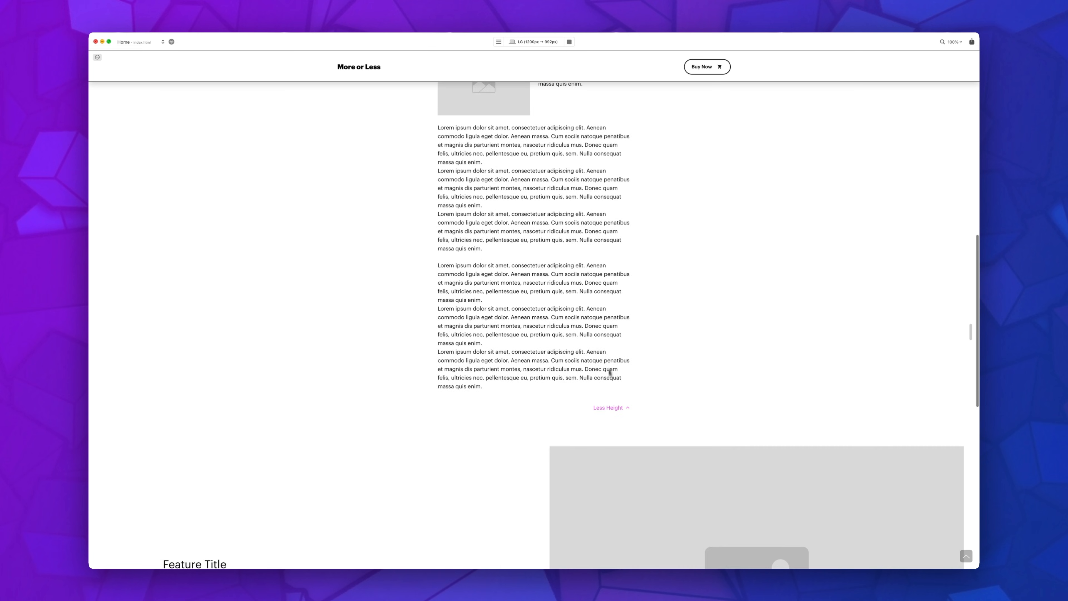
{"action": "left_click", "coordinate": [610, 407]}
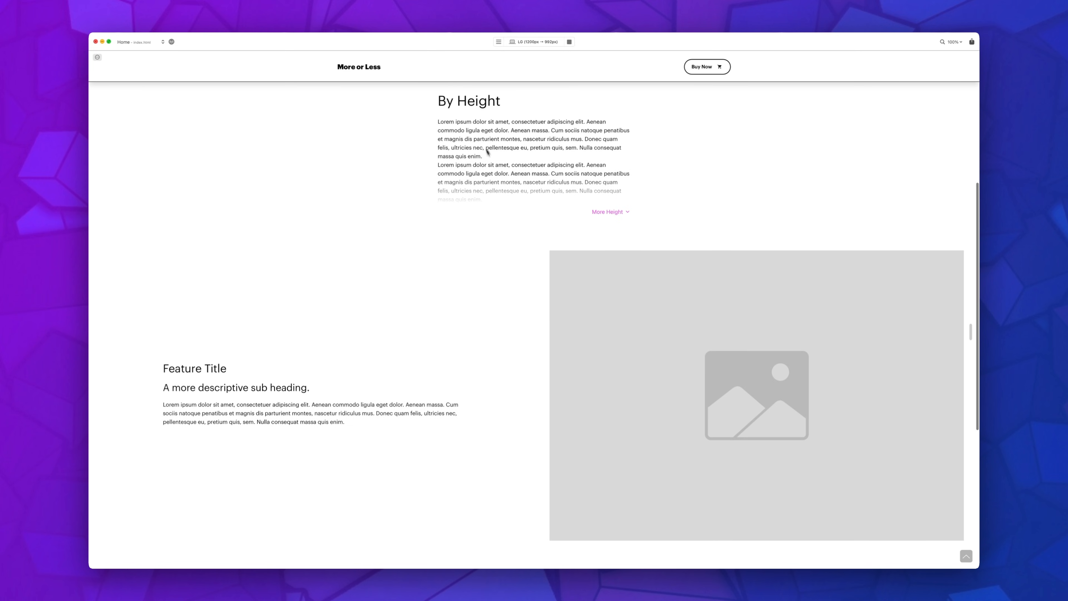
Step: Expand the By Height content again in the preview and review it down to the Less Height button
{"action": "left_click", "coordinate": [615, 213]}
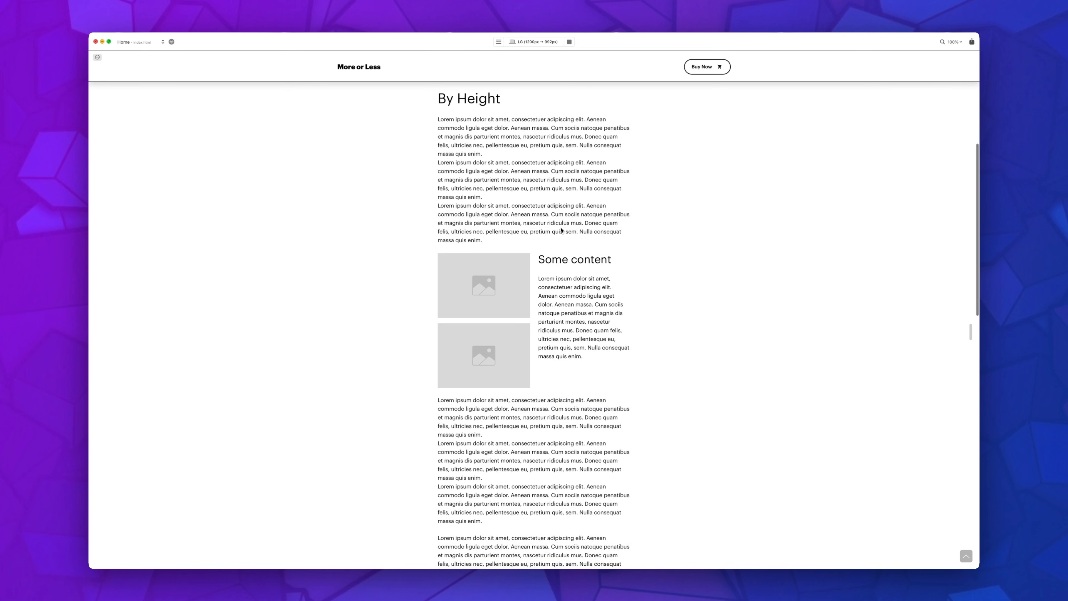
{"action": "scroll", "coordinate": [561, 229], "scroll_direction": "down", "scroll_amount": 10}
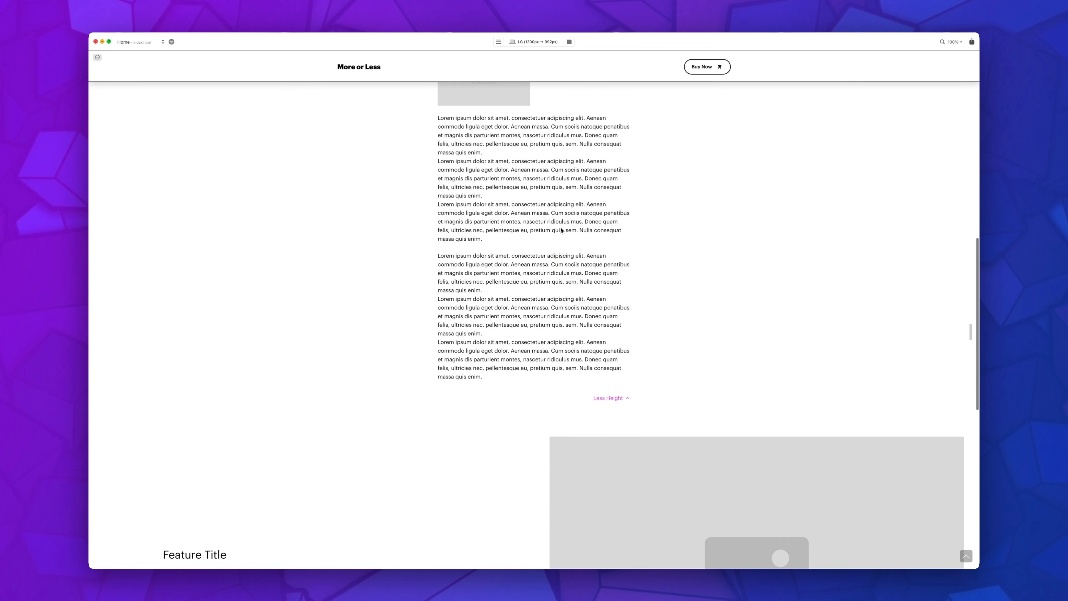
{"action": "scroll", "coordinate": [562, 230], "scroll_direction": "down", "scroll_amount": 4}
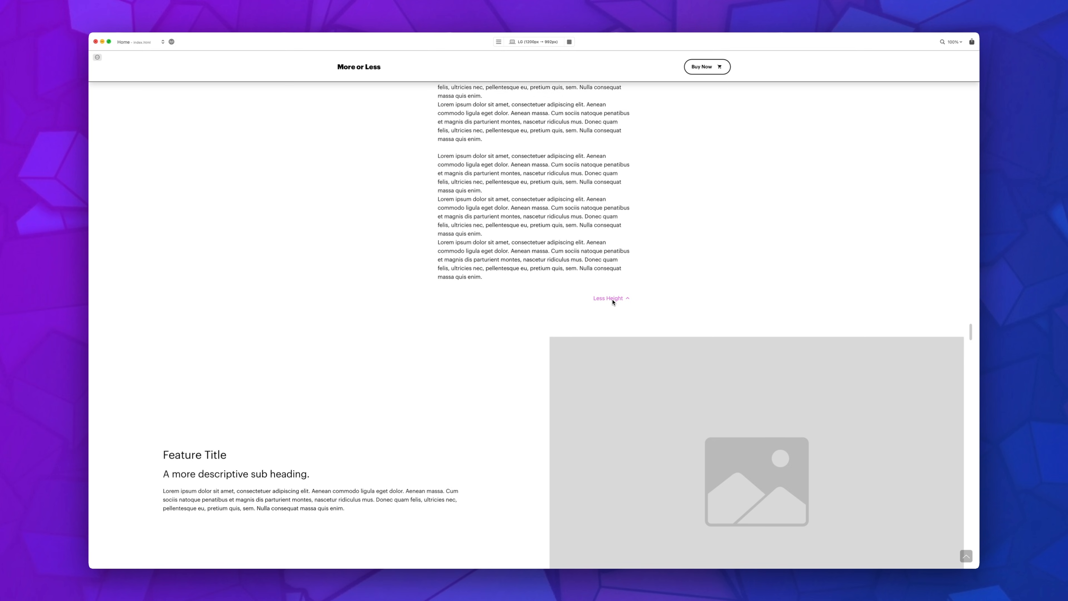
Step: Review the expanded By Height content in the preview from its heading down to the Less Height button and collapse it
{"action": "scroll", "coordinate": [542, 298], "scroll_direction": "up", "scroll_amount": 7}
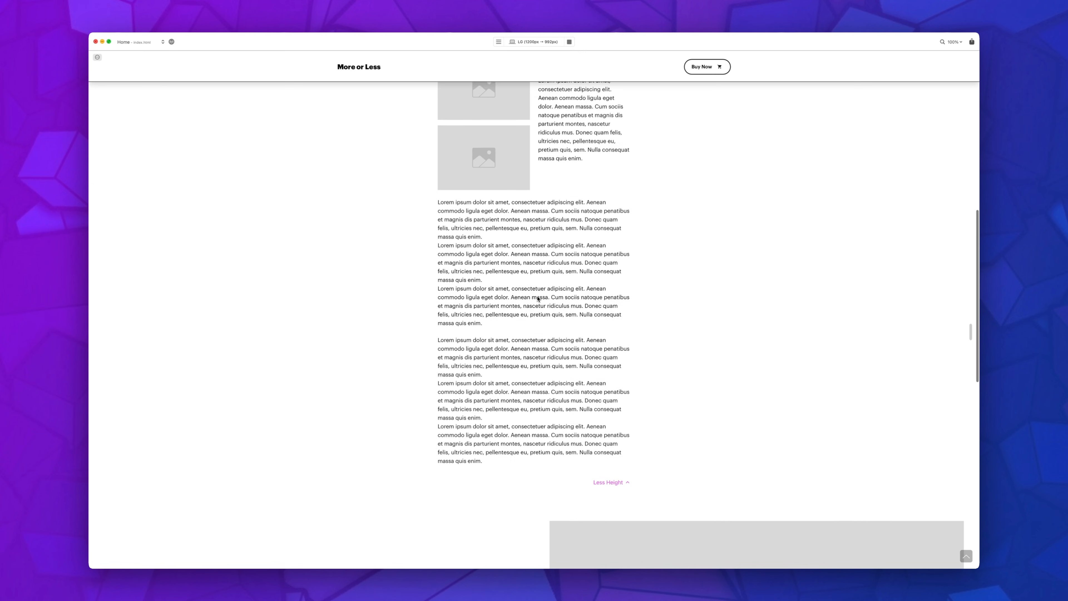
{"action": "scroll", "coordinate": [537, 298], "scroll_direction": "up", "scroll_amount": 7}
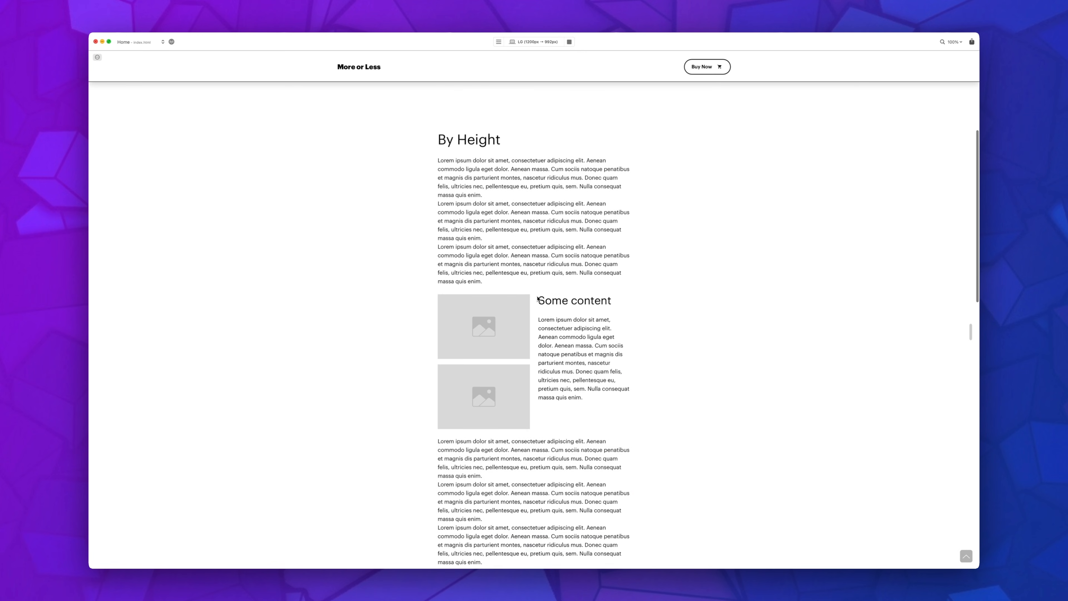
{"action": "scroll", "coordinate": [538, 298], "scroll_direction": "down", "scroll_amount": 2}
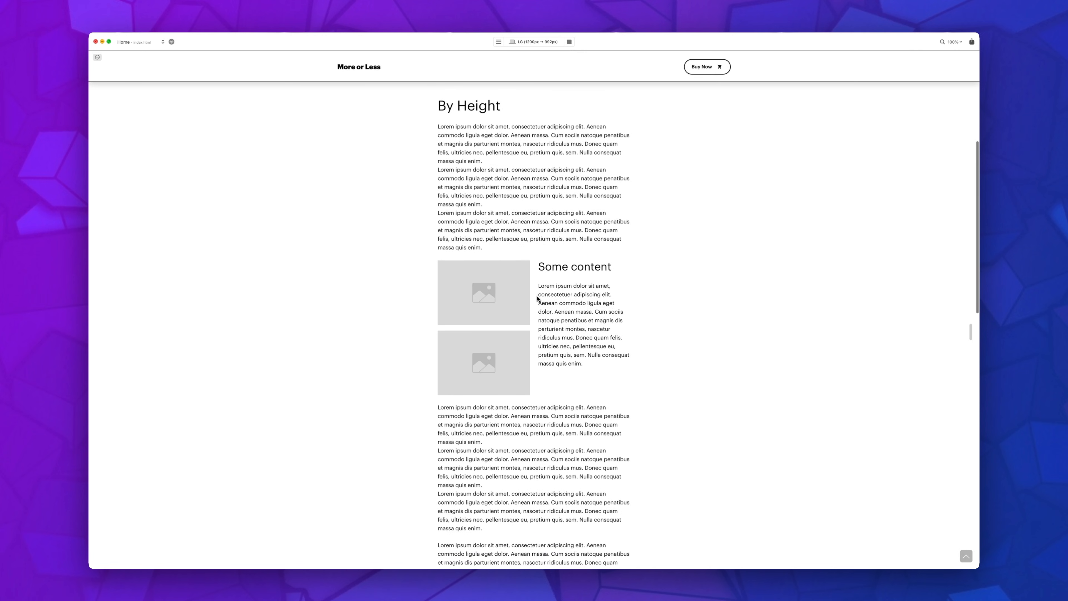
{"action": "scroll", "coordinate": [480, 126], "scroll_direction": "down", "scroll_amount": 1}
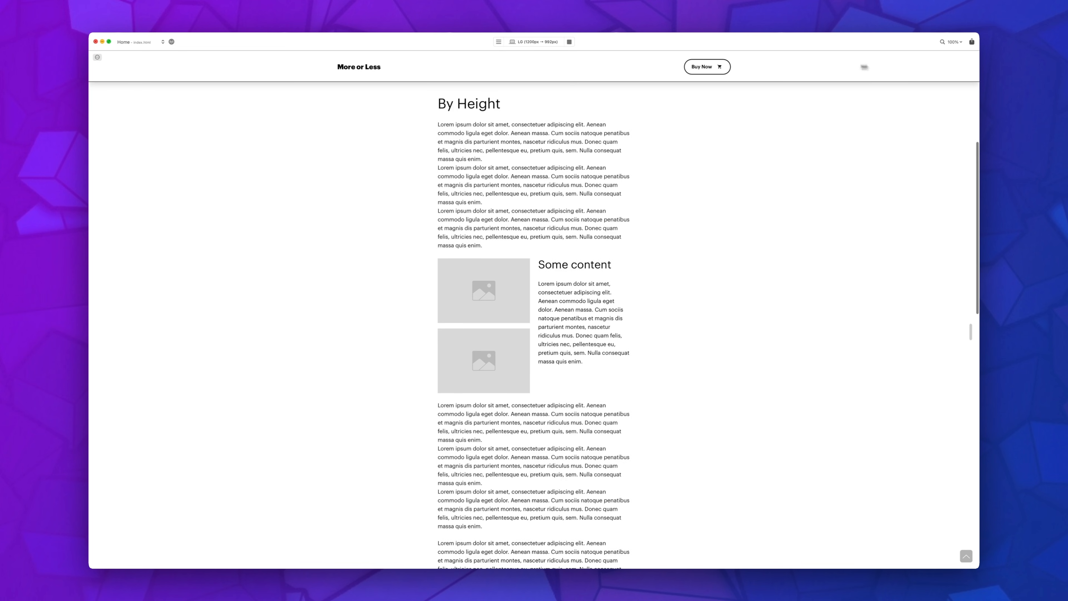
{"action": "scroll", "coordinate": [610, 186], "scroll_direction": "up", "scroll_amount": 5}
{"action": "scroll", "coordinate": [636, 206], "scroll_direction": "down", "scroll_amount": 5}
{"action": "scroll", "coordinate": [636, 206], "scroll_direction": "up", "scroll_amount": 2}
{"action": "scroll", "coordinate": [636, 206], "scroll_direction": "down", "scroll_amount": 4}
{"action": "scroll", "coordinate": [534, 324], "scroll_direction": "up", "scroll_amount": 2}
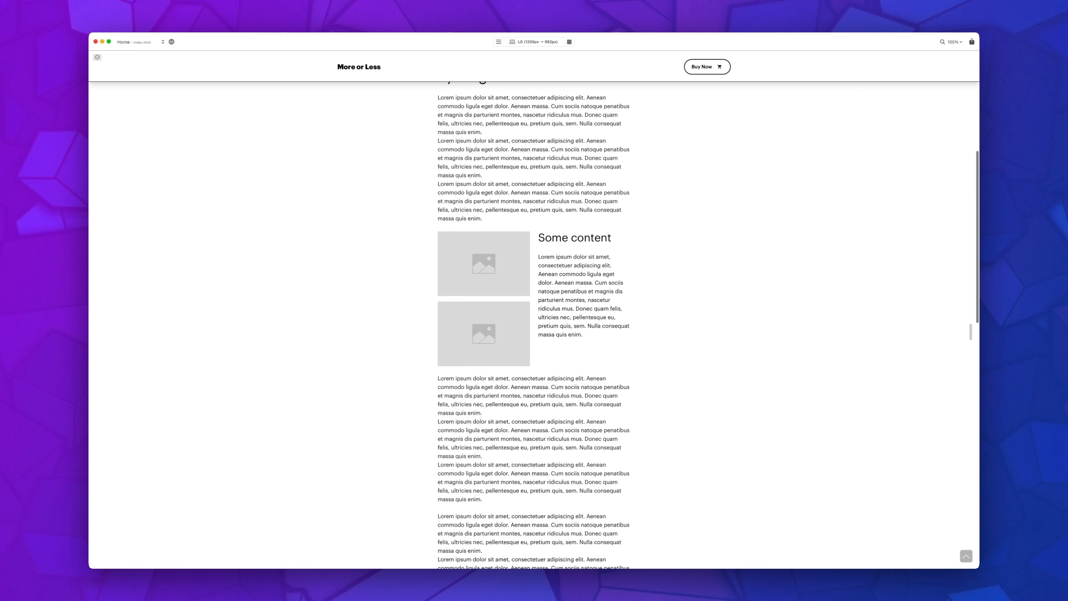
{"action": "scroll", "coordinate": [636, 207], "scroll_direction": "down", "scroll_amount": 1}
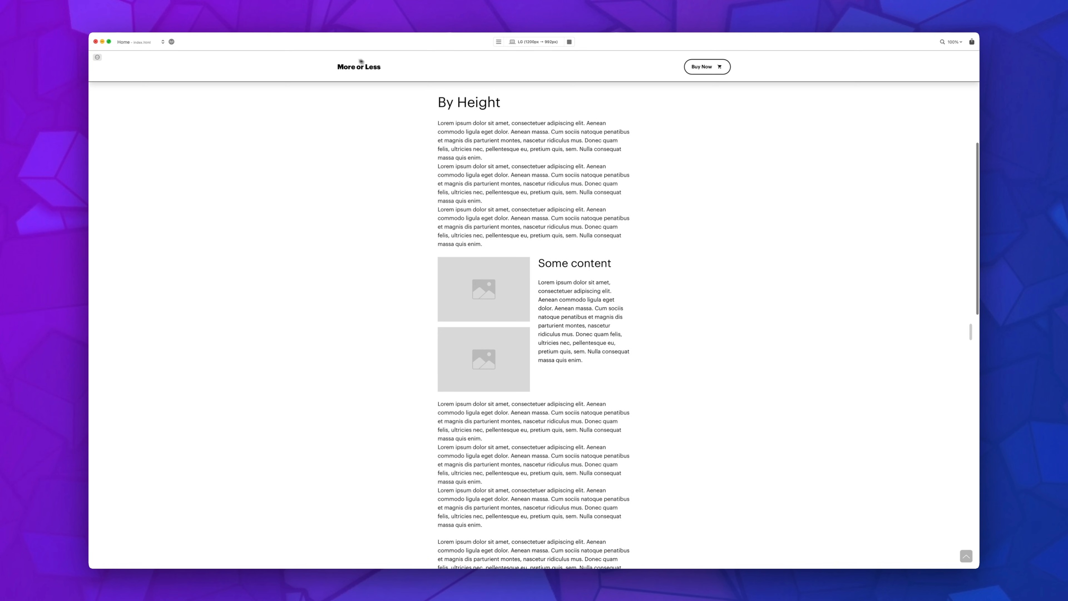
{"action": "scroll", "coordinate": [640, 164], "scroll_direction": "down", "scroll_amount": 1}
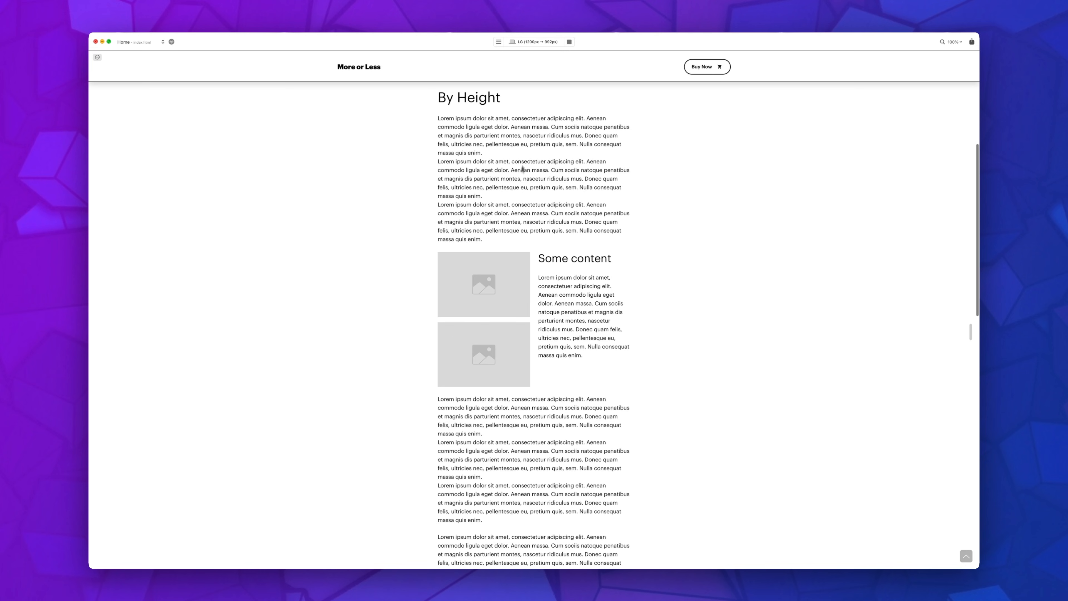
{"action": "scroll", "coordinate": [545, 182], "scroll_direction": "down", "scroll_amount": 10}
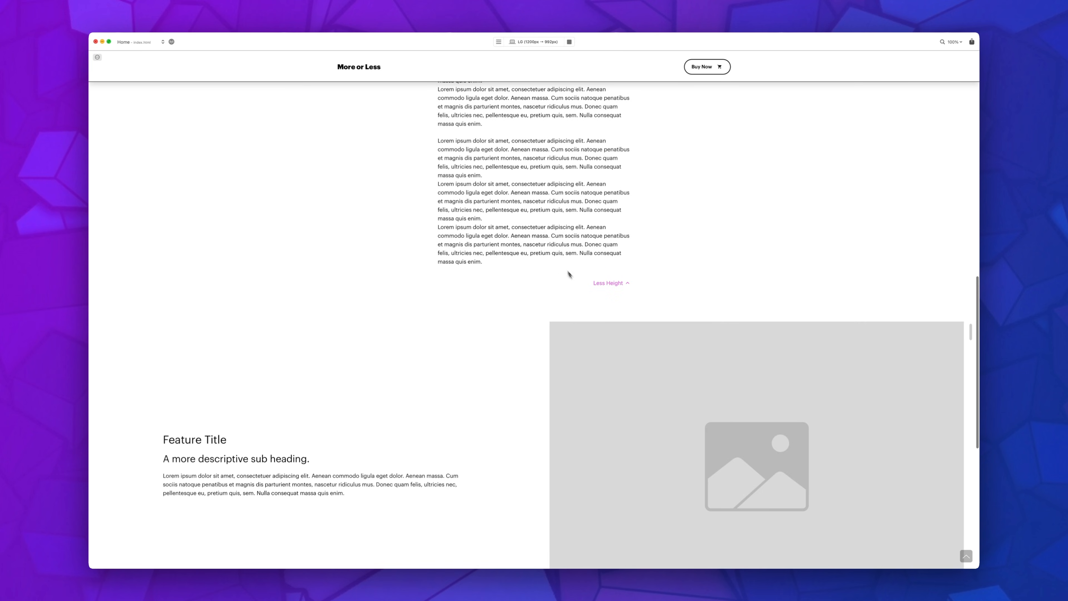
{"action": "left_click", "coordinate": [608, 288]}
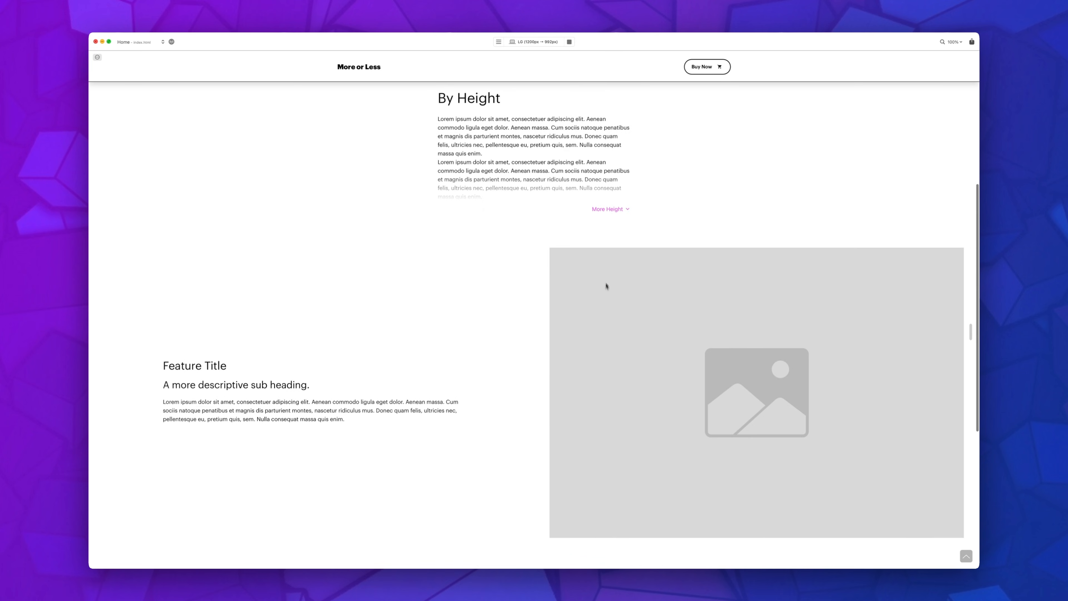
Step: Raise the By Height bric's animation duration to 1000 and preview the page again
{"action": "left_click", "coordinate": [569, 42]}
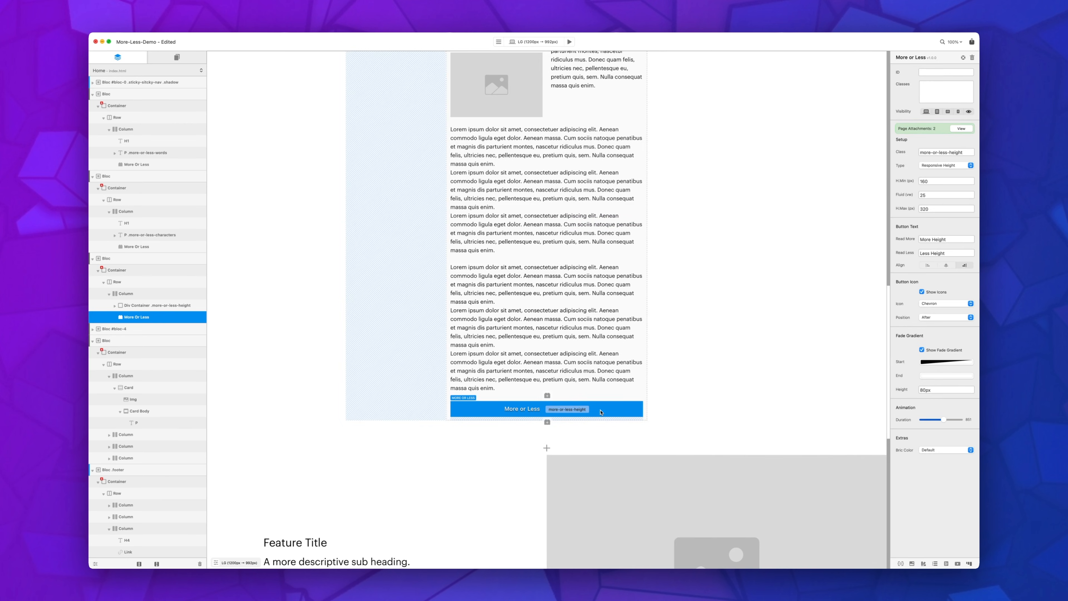
{"action": "left_click_drag", "start_coordinate": [939, 422], "coordinate": [960, 420]}
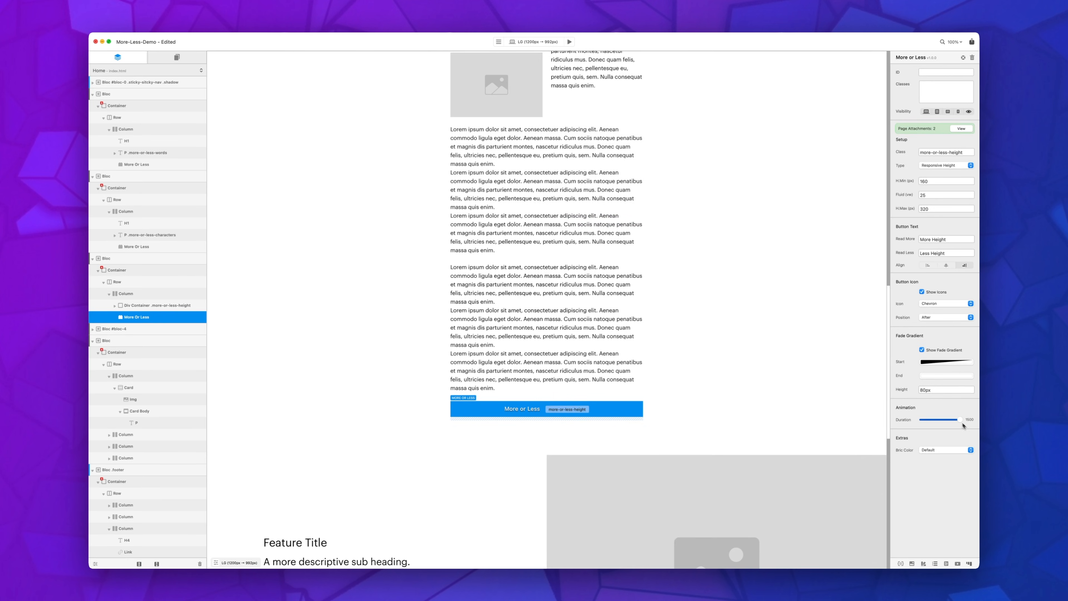
{"action": "left_click", "coordinate": [570, 42]}
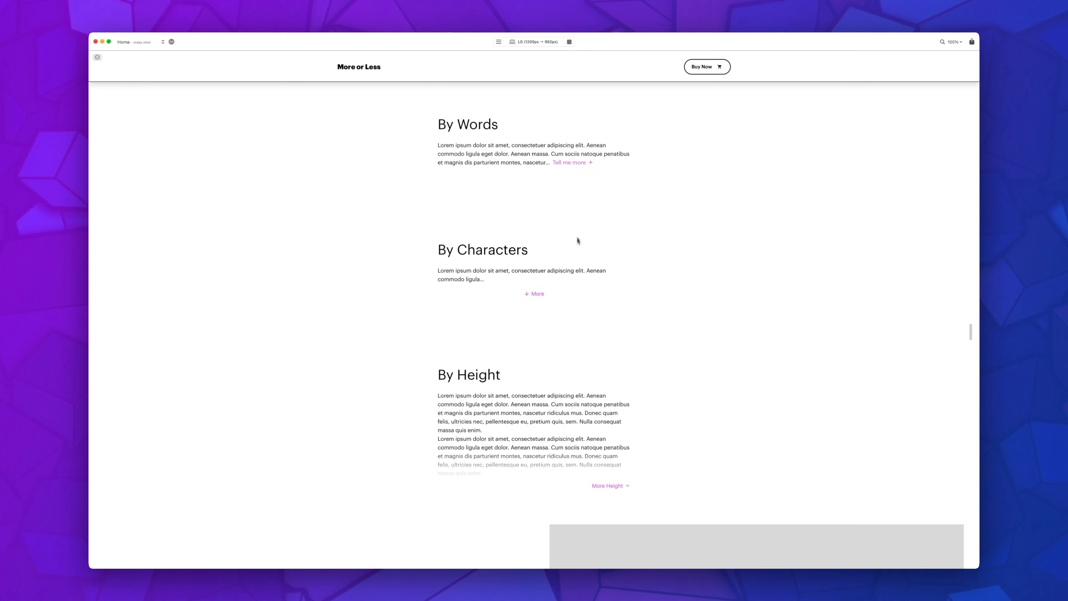
Step: Expand and collapse the By Height content twice in the preview to check the slower animation
{"action": "scroll", "coordinate": [584, 244], "scroll_direction": "down", "scroll_amount": 5}
{"action": "left_click", "coordinate": [621, 301]}
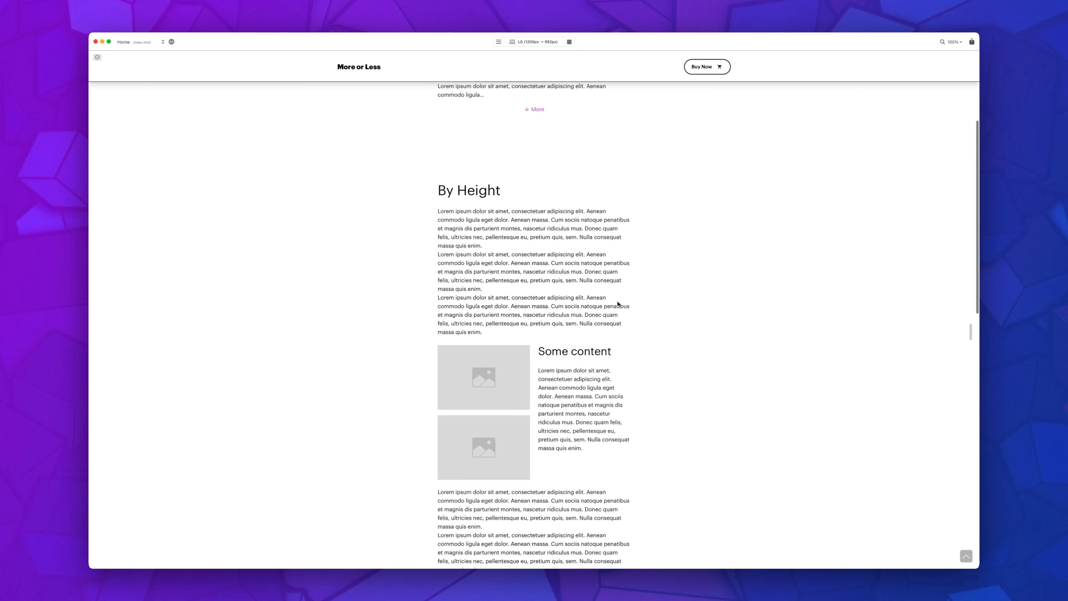
{"action": "scroll", "coordinate": [618, 303], "scroll_direction": "down", "scroll_amount": 7}
{"action": "scroll", "coordinate": [617, 311], "scroll_direction": "down", "scroll_amount": 2}
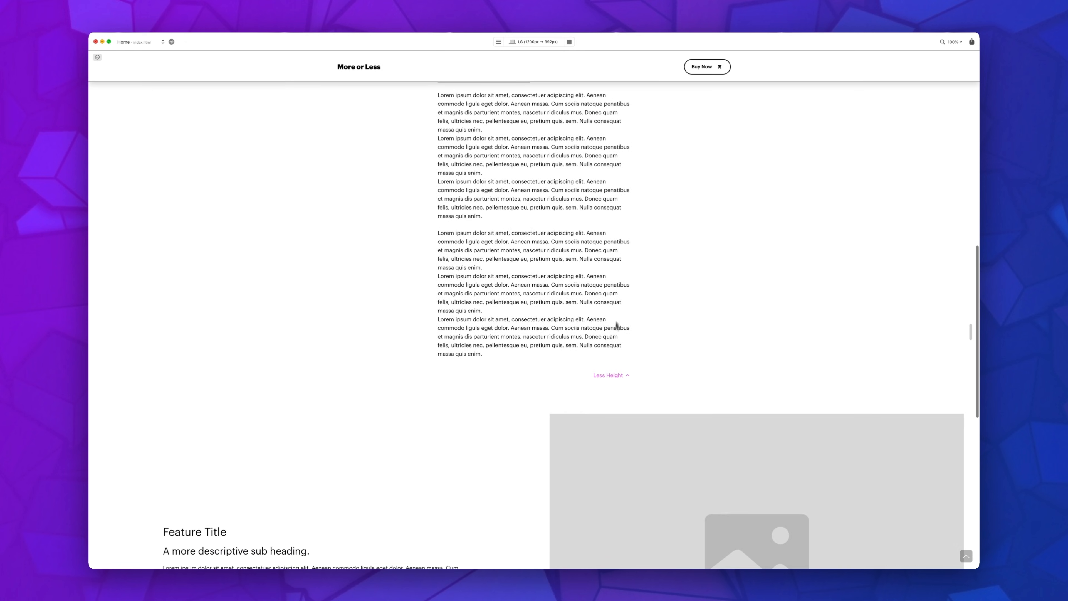
{"action": "left_click", "coordinate": [619, 375]}
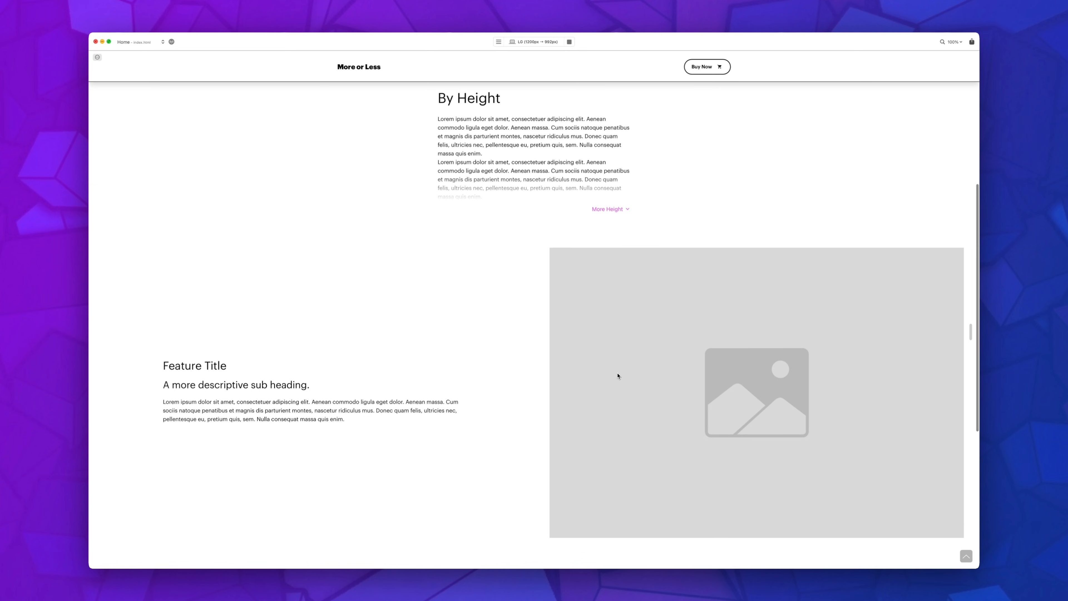
{"action": "left_click", "coordinate": [612, 209]}
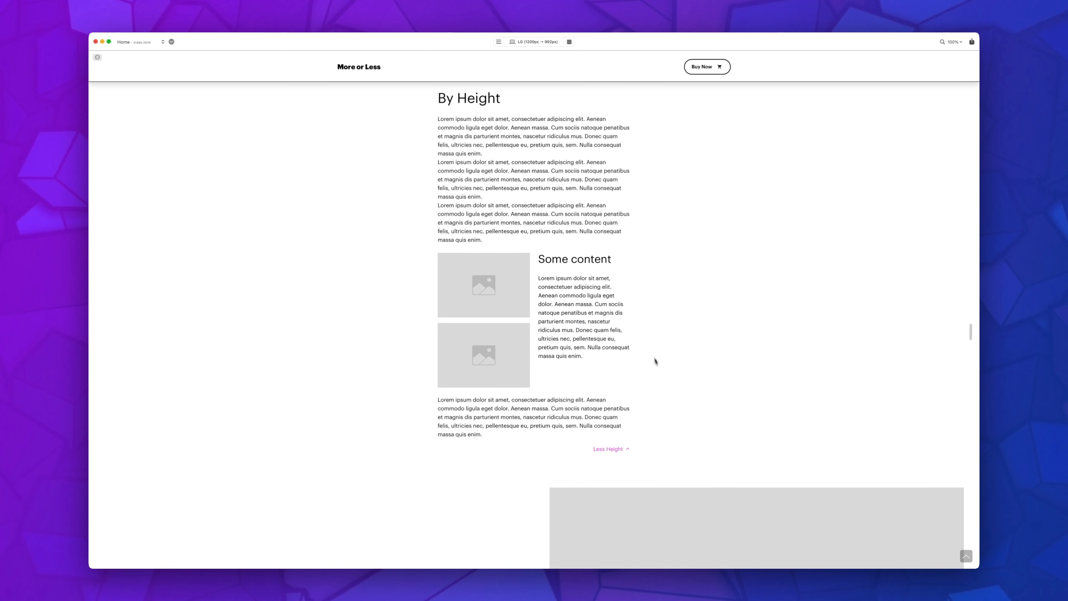
{"action": "scroll", "coordinate": [652, 370], "scroll_direction": "down", "scroll_amount": 5}
{"action": "scroll", "coordinate": [615, 387], "scroll_direction": "down", "scroll_amount": 3}
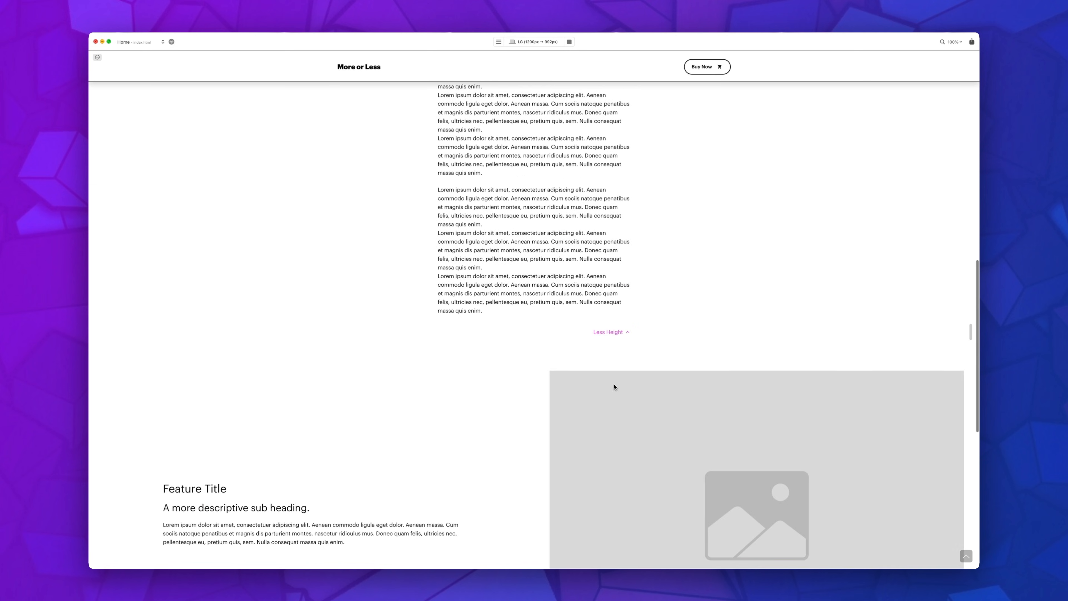
{"action": "left_click", "coordinate": [616, 335]}
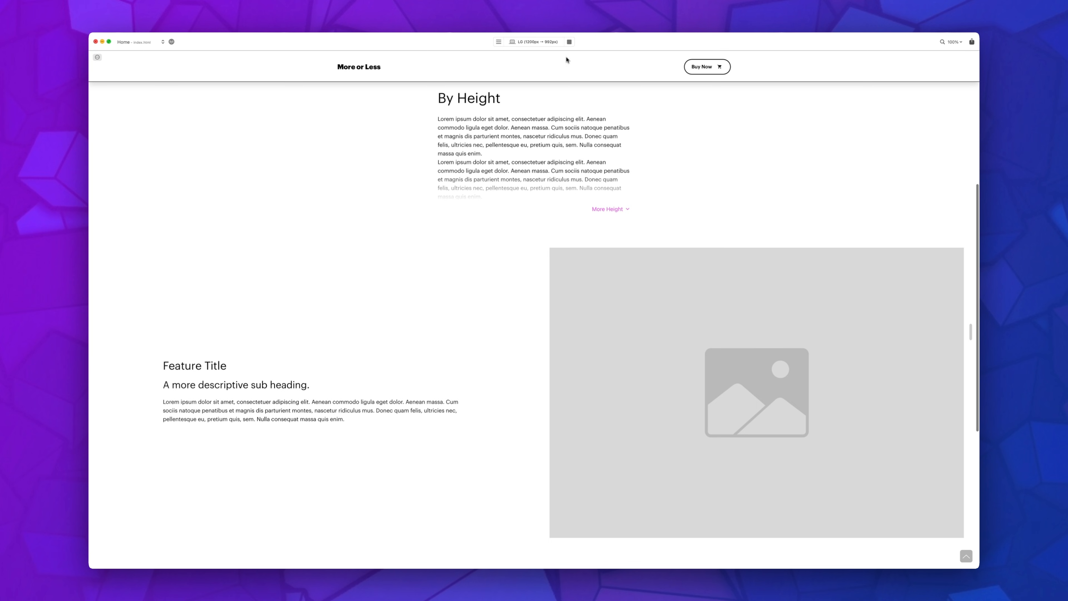
Step: Leave the preview and lower the By Height bric's animation duration to about 617
{"action": "left_click", "coordinate": [569, 42]}
{"action": "left_click_drag", "start_coordinate": [953, 423], "coordinate": [946, 421]}
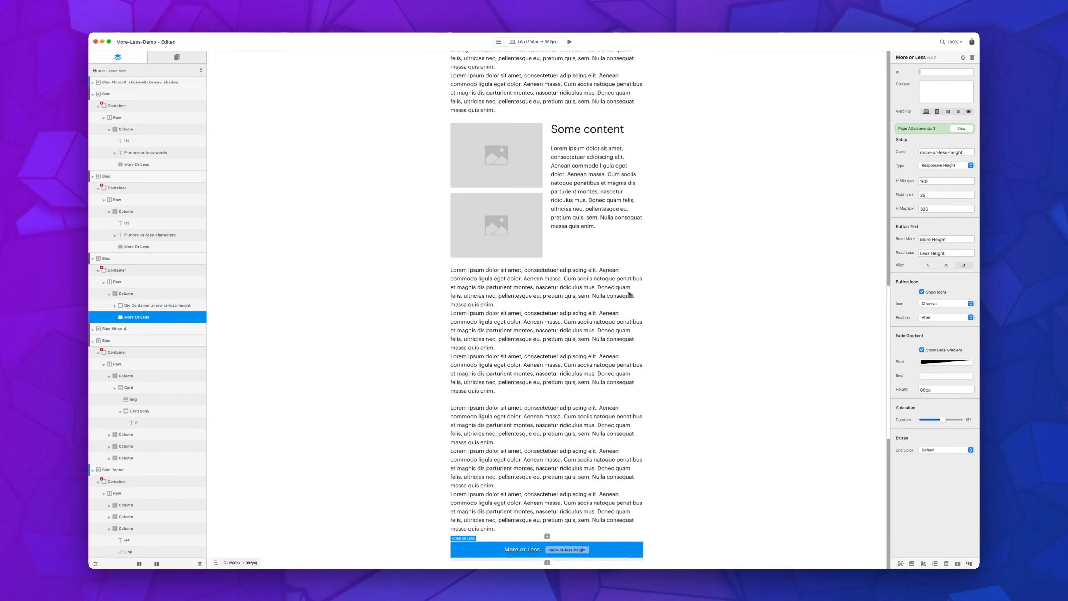
Step: Add a More or Less bric above the Follow Us heading in the footer and set its class to more-or-less-cards
{"action": "scroll", "coordinate": [627, 295], "scroll_direction": "down", "scroll_amount": 10}
{"action": "scroll", "coordinate": [614, 290], "scroll_direction": "down", "scroll_amount": 2}
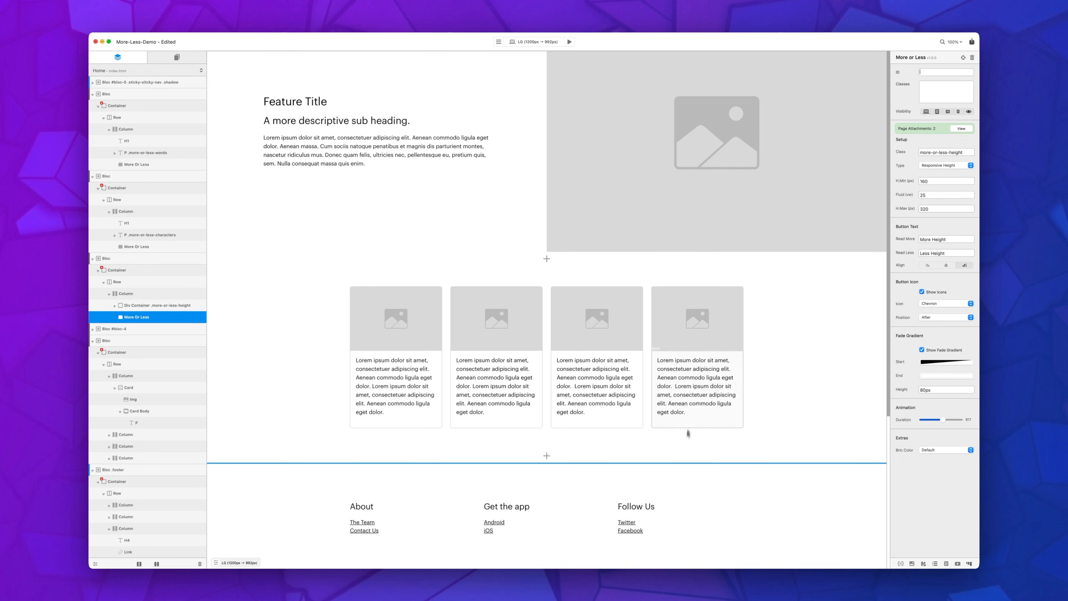
{"action": "left_click", "coordinate": [667, 510]}
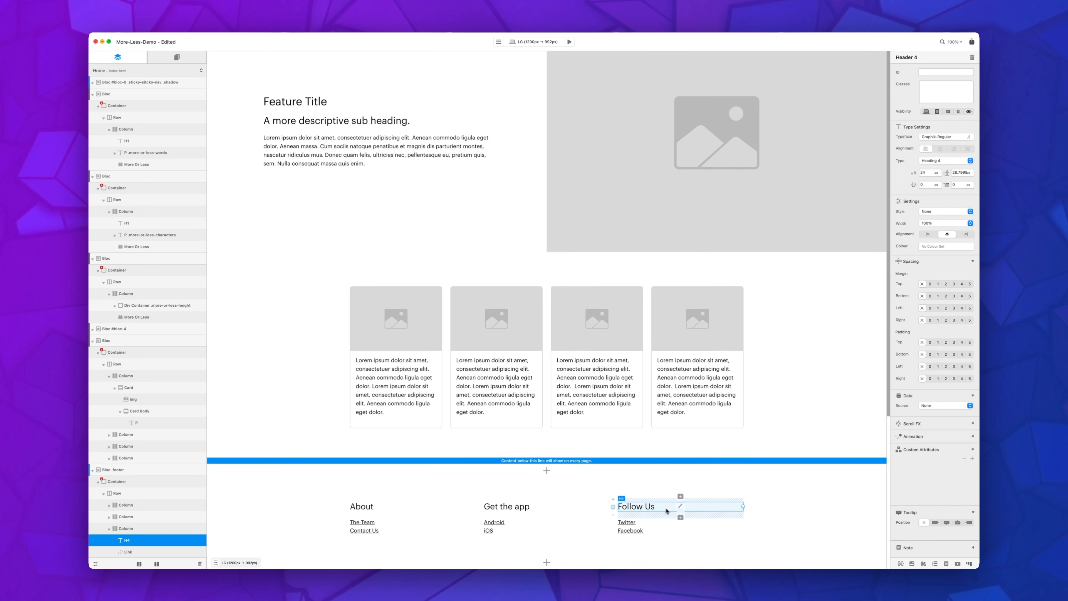
{"action": "left_click", "coordinate": [680, 496]}
{"action": "left_click", "coordinate": [741, 406]}
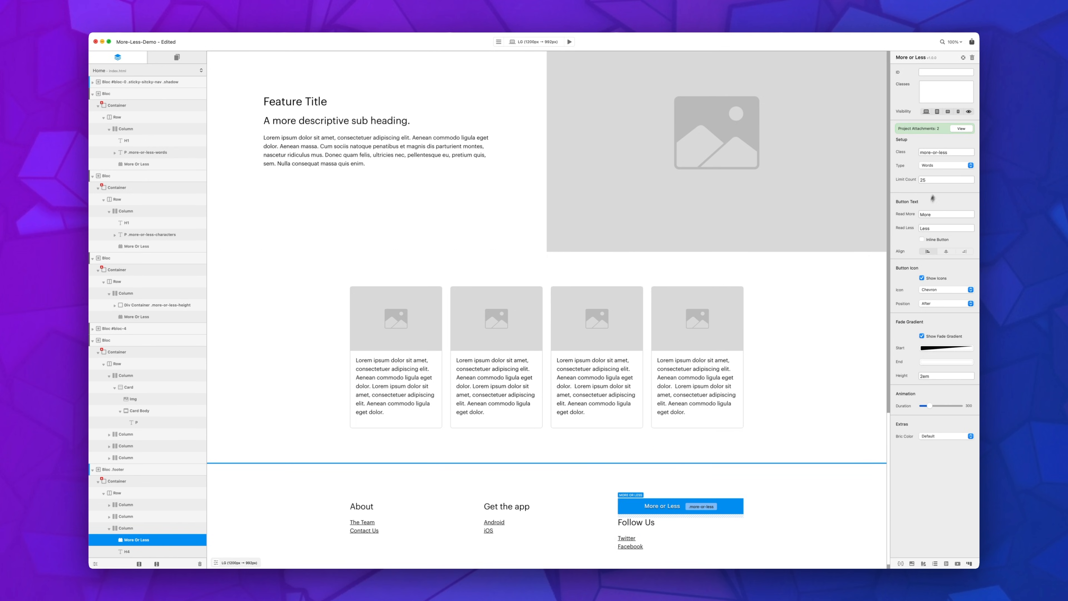
{"action": "type", "text": "-cards"}
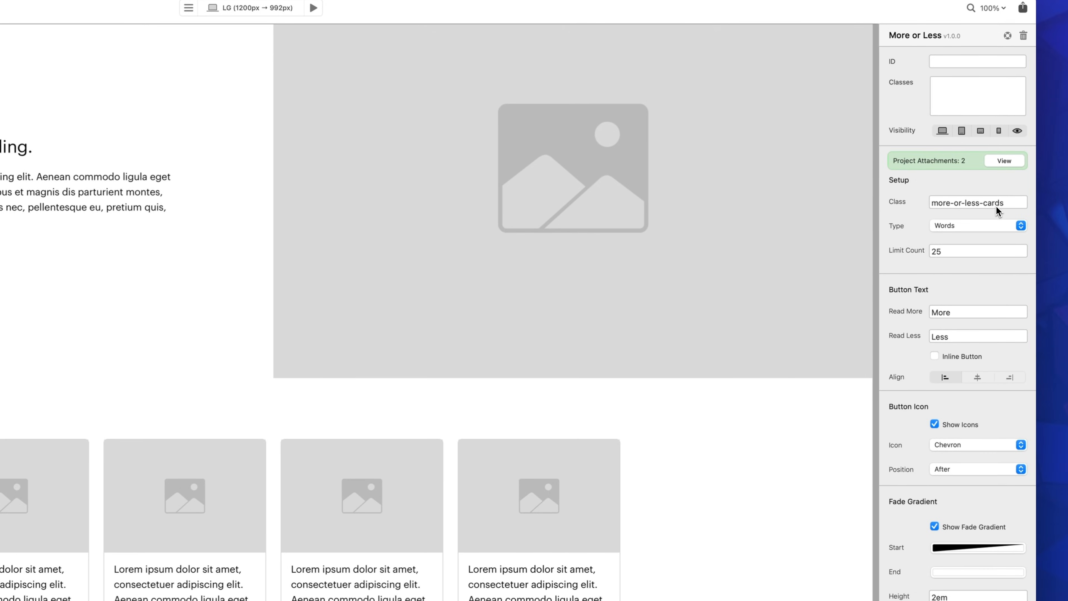
Step: Copy the class name more-or-less-cards from the bric and assign it to the first card's paragraph
{"action": "double_click", "coordinate": [984, 197]}
{"action": "triple_click", "coordinate": [984, 198]}
{"action": "key", "text": "super+c"}
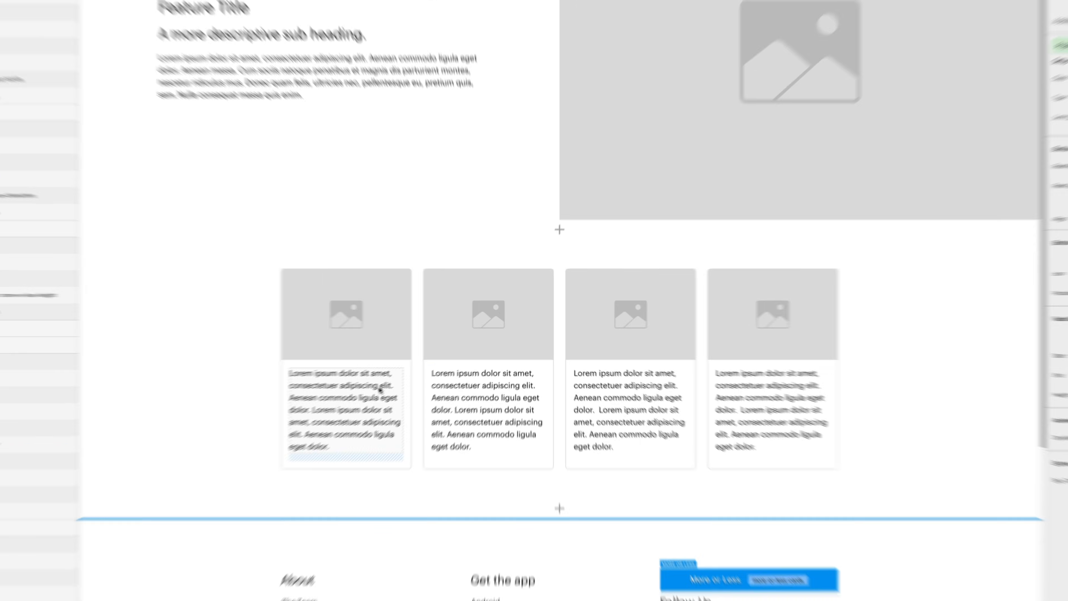
{"action": "double_click", "coordinate": [396, 385]}
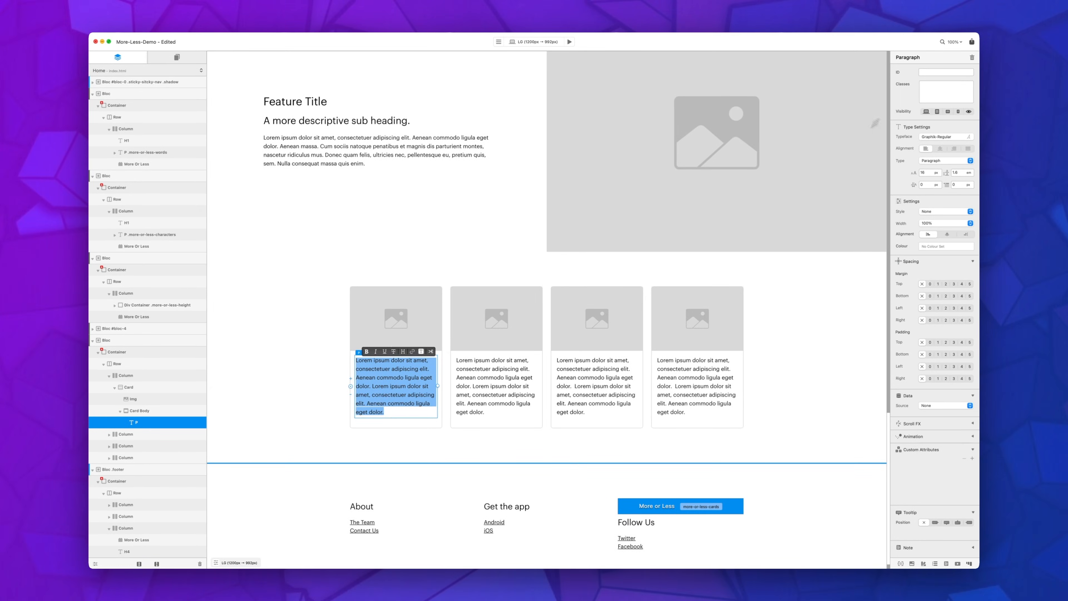
{"action": "left_click", "coordinate": [922, 97]}
{"action": "key", "text": "super+v"}
Step: Assign the more-or-less-cards class to the paragraphs in the second, third and fourth cards
{"action": "left_click", "coordinate": [529, 394]}
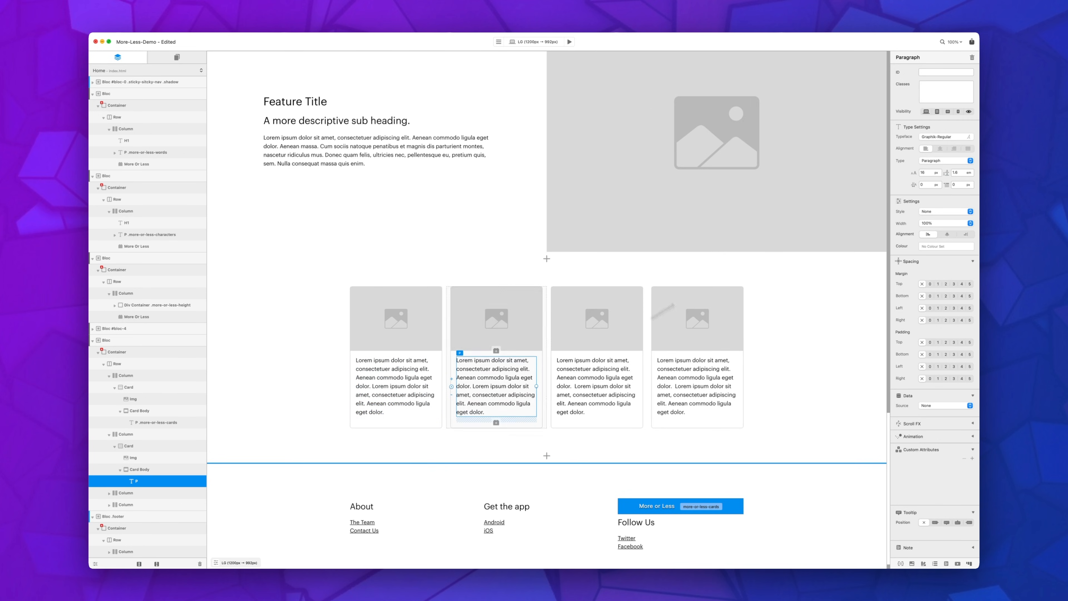
{"action": "left_click", "coordinate": [952, 102]}
{"action": "key", "text": "super+v"}
{"action": "left_click", "coordinate": [597, 386]}
{"action": "left_click", "coordinate": [944, 103]}
{"action": "key", "text": "super+v"}
{"action": "left_click", "coordinate": [696, 386]}
{"action": "left_click", "coordinate": [940, 92]}
{"action": "key", "text": "super+v"}
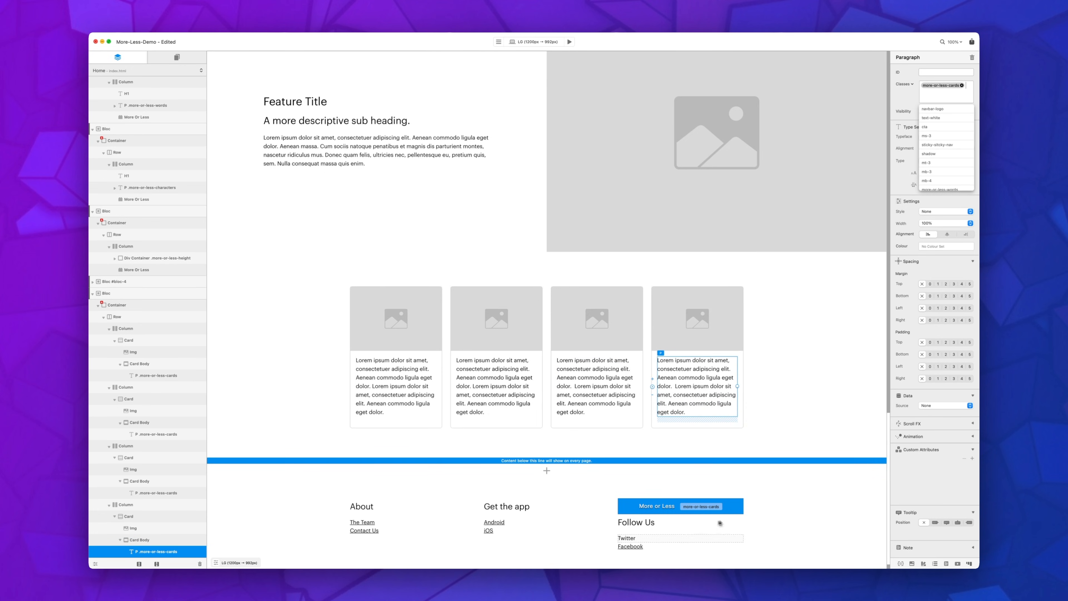
Step: Set the footer's More or Less bric to truncate by Characters with a limit count of 20
{"action": "left_click", "coordinate": [734, 510]}
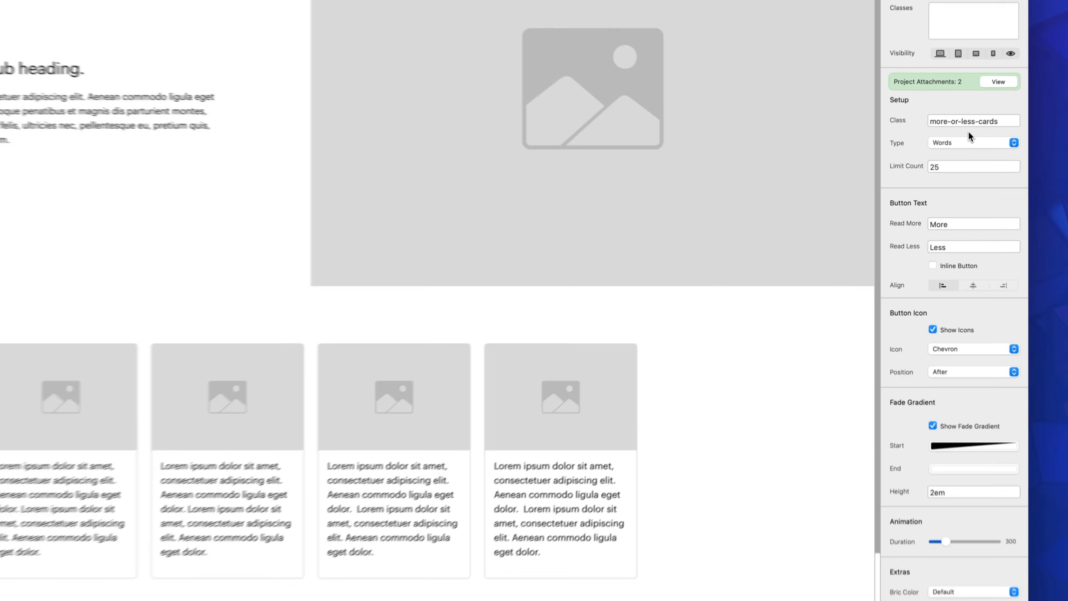
{"action": "left_click", "coordinate": [948, 165]}
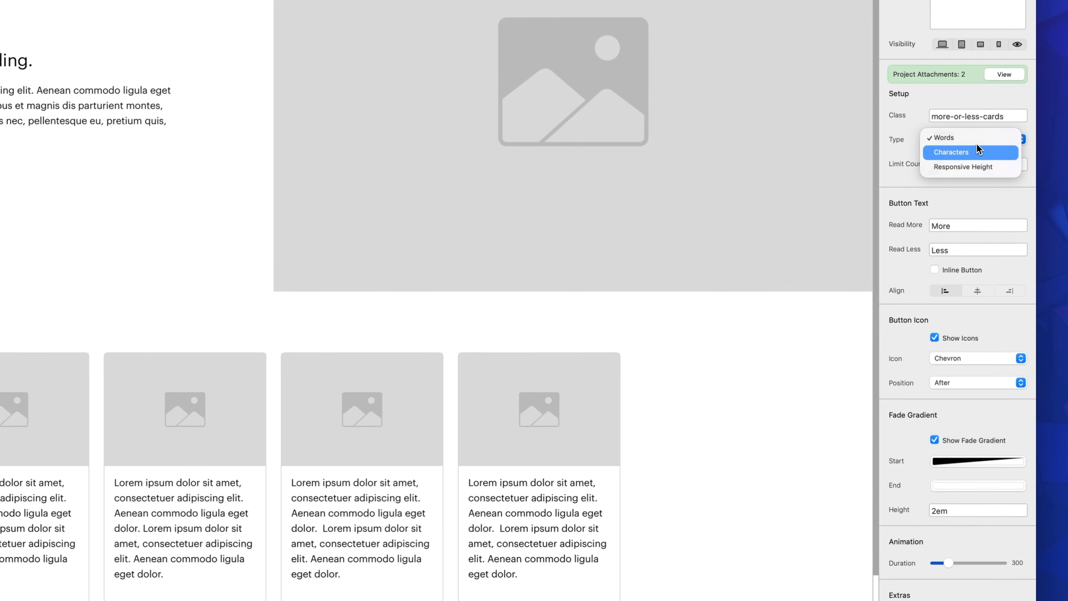
{"action": "left_click", "coordinate": [985, 152]}
{"action": "double_click", "coordinate": [971, 163]}
{"action": "type", "text": "20"}
Step: Label the cards bric's button Expand Text and Collapse Text, and align it to the center
{"action": "double_click", "coordinate": [971, 222]}
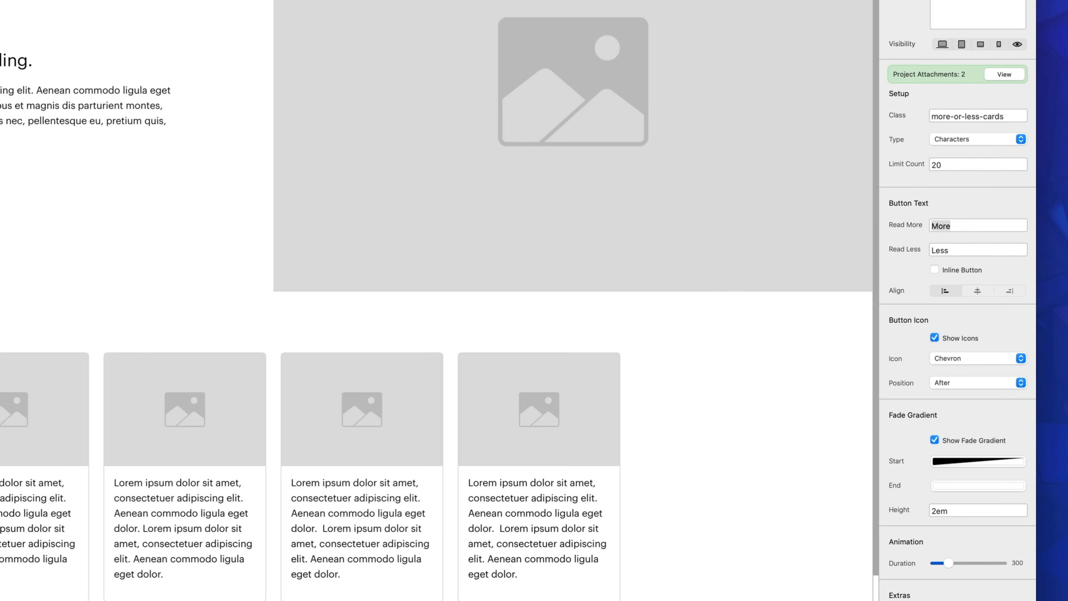
{"action": "type", "text": "Expan"}
{"action": "key", "text": "Tab"}
{"action": "type", "text": "Collap"}
{"action": "type", "text": "xt"}
{"action": "left_click", "coordinate": [970, 293]}
Step: Turn off the cards bric's icons and fade gradient, and raise its animation duration to about two thirds of the range
{"action": "left_click", "coordinate": [936, 338]}
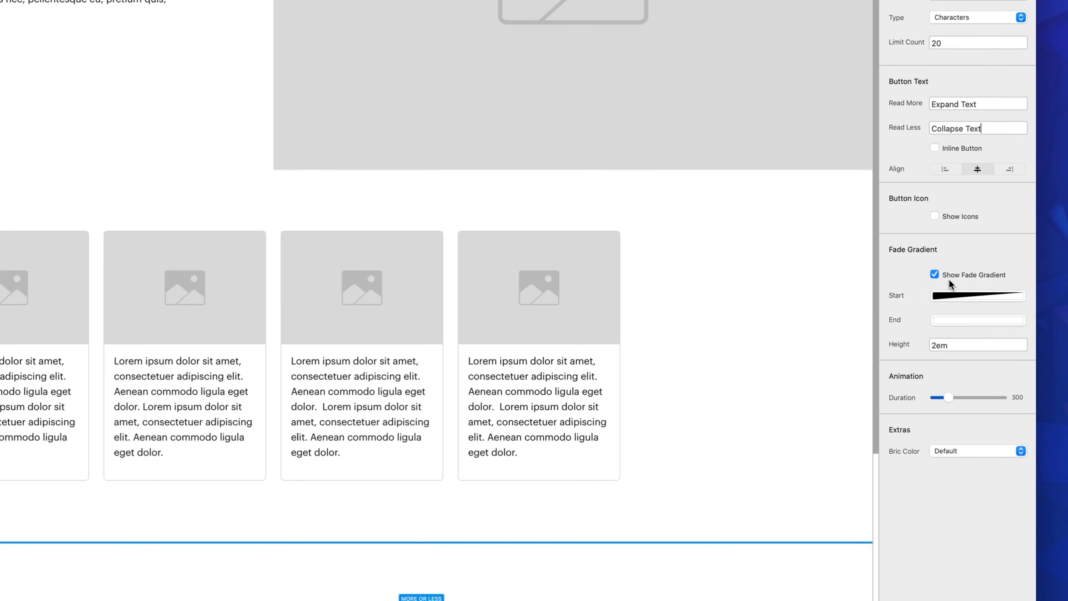
{"action": "left_click", "coordinate": [935, 274]}
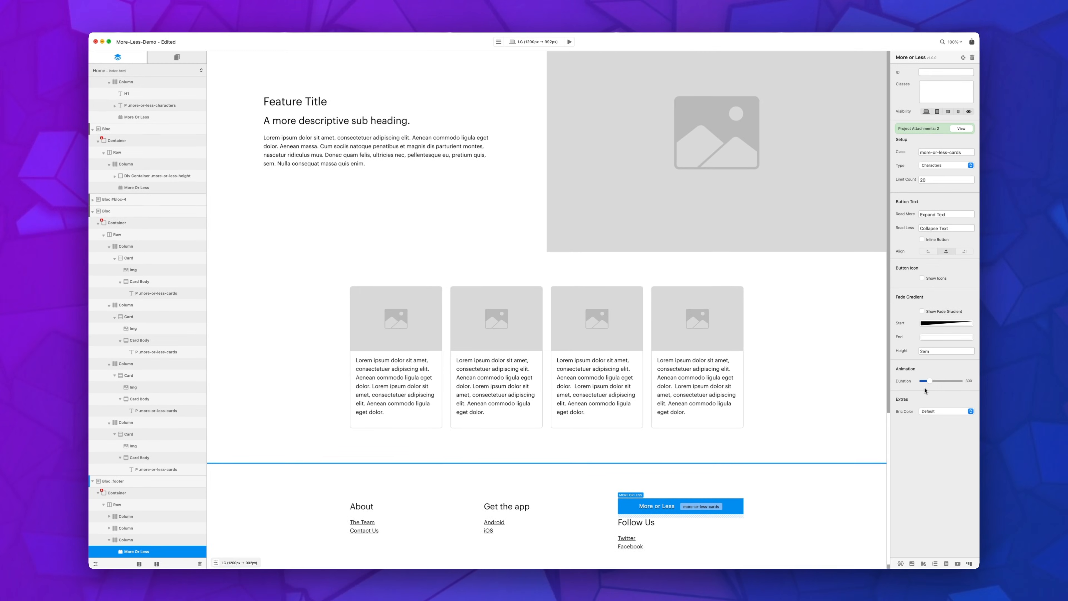
{"action": "left_click_drag", "start_coordinate": [930, 381], "coordinate": [940, 382]}
Step: Preview the page and expand the text of the second and third cards above the footer
{"action": "left_click", "coordinate": [570, 42]}
{"action": "scroll", "coordinate": [596, 205], "scroll_direction": "down", "scroll_amount": 5}
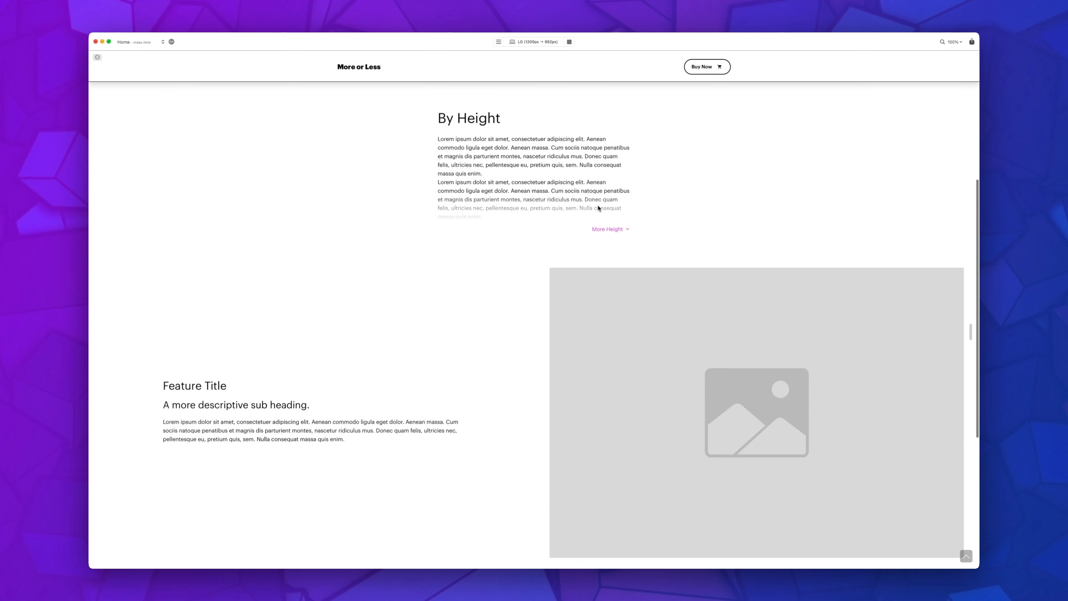
{"action": "scroll", "coordinate": [599, 208], "scroll_direction": "down", "scroll_amount": 6}
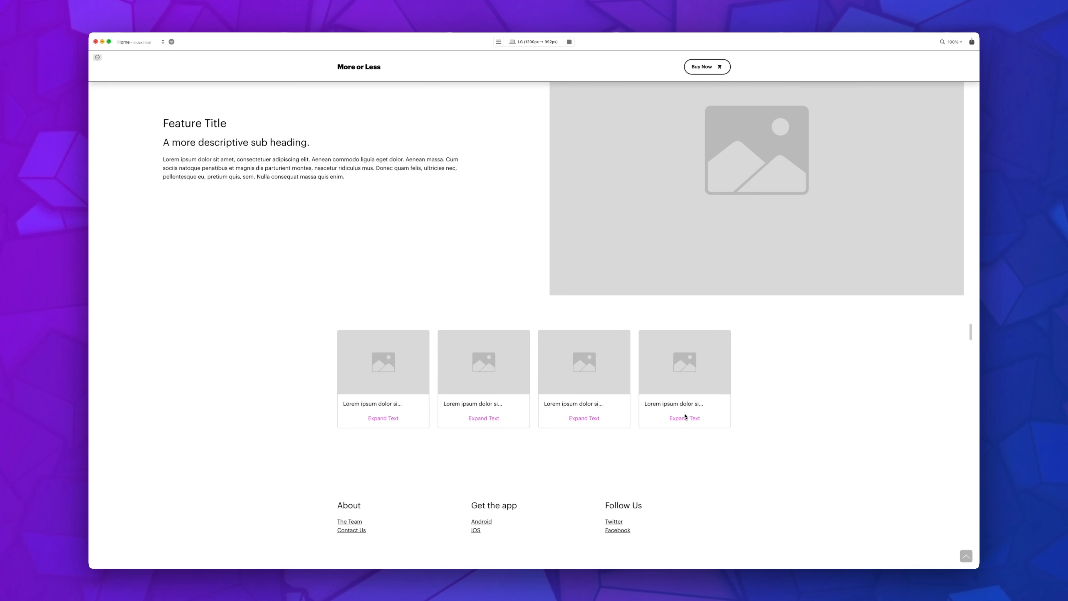
{"action": "left_click", "coordinate": [496, 423]}
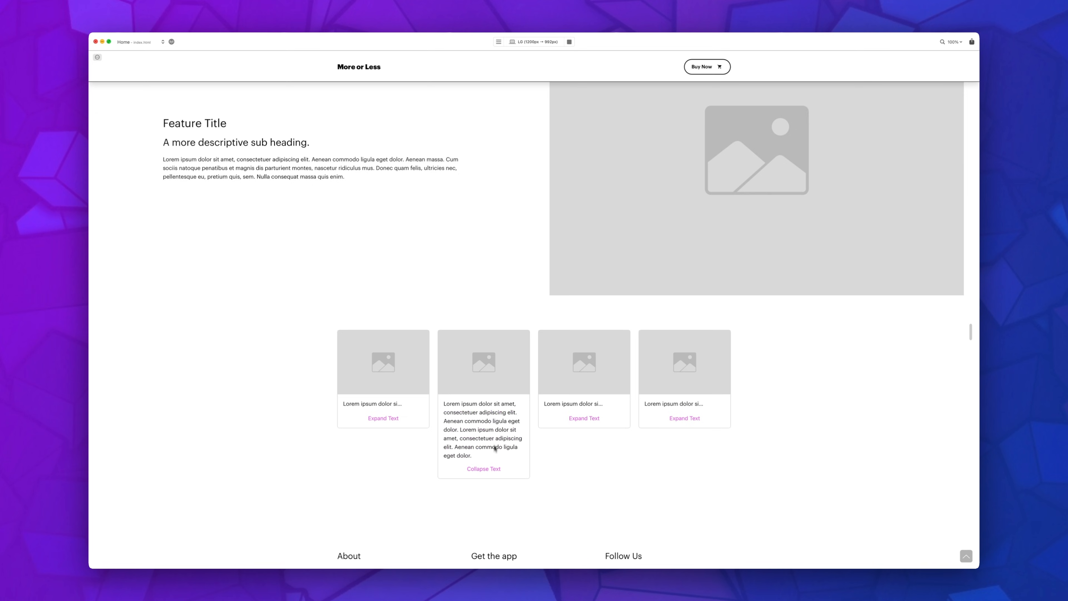
{"action": "left_click", "coordinate": [572, 421]}
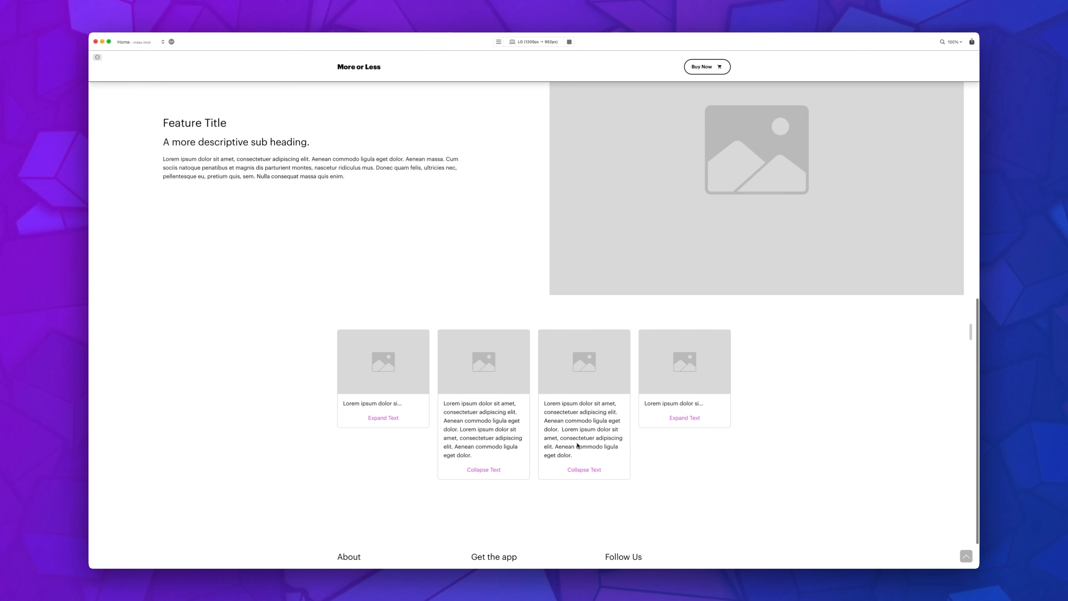
Step: Collapse the third card's text in the preview, expand the fourth and first cards, and return to editing
{"action": "left_click", "coordinate": [594, 470]}
{"action": "left_click", "coordinate": [682, 418]}
{"action": "left_click", "coordinate": [382, 418]}
{"action": "scroll", "coordinate": [503, 452], "scroll_direction": "down", "scroll_amount": 2}
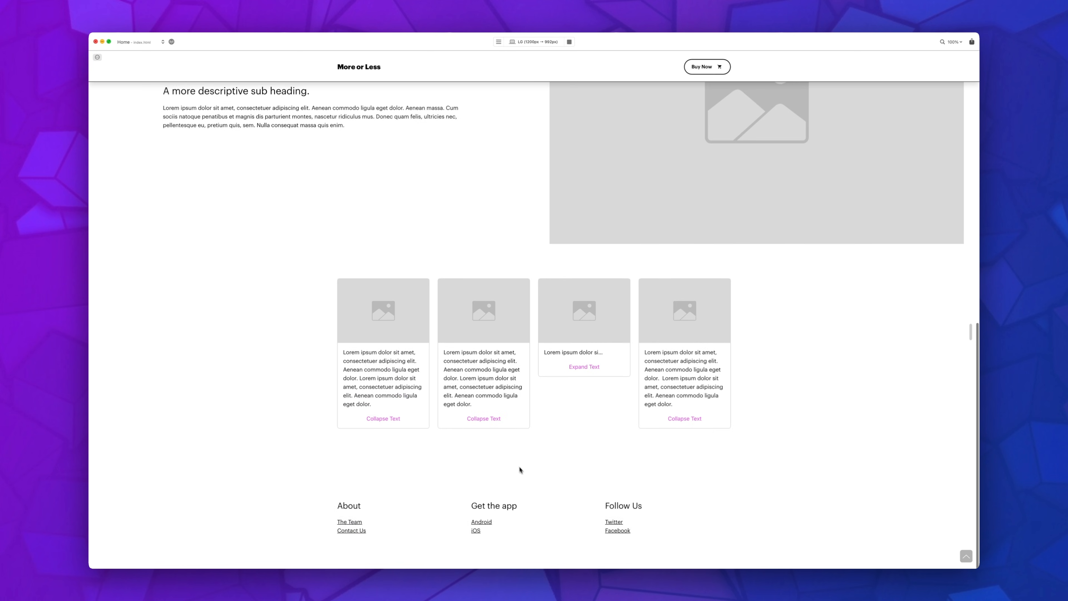
{"action": "scroll", "coordinate": [523, 470], "scroll_direction": "up", "scroll_amount": 5}
{"action": "left_click", "coordinate": [569, 42]}
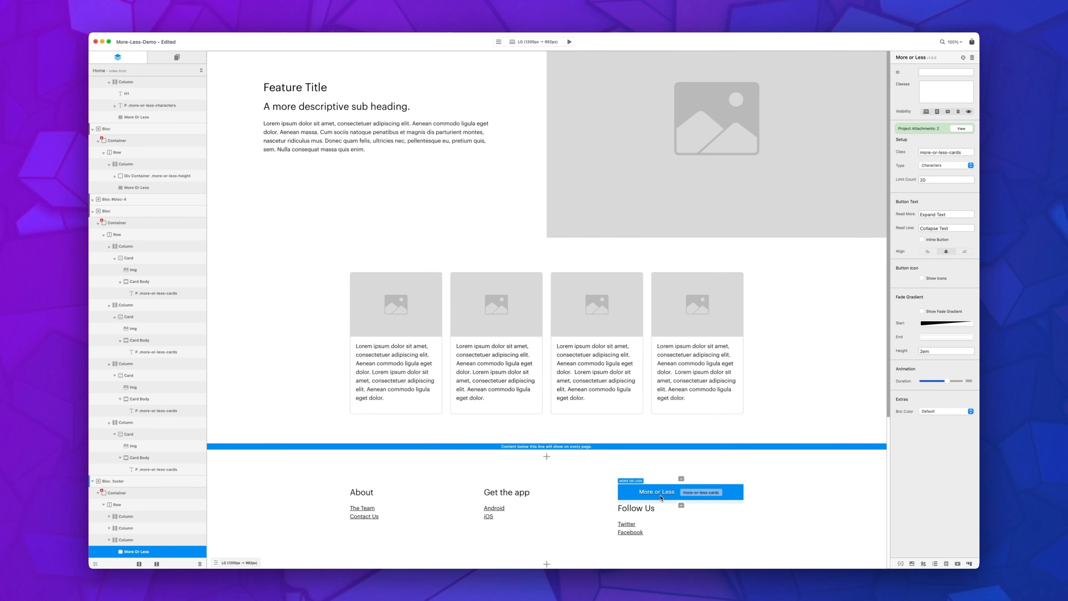
Step: Place the text cursor at the end of the first text block in the By Characters section's paragraph
{"action": "scroll", "coordinate": [606, 356], "scroll_direction": "up", "scroll_amount": 5}
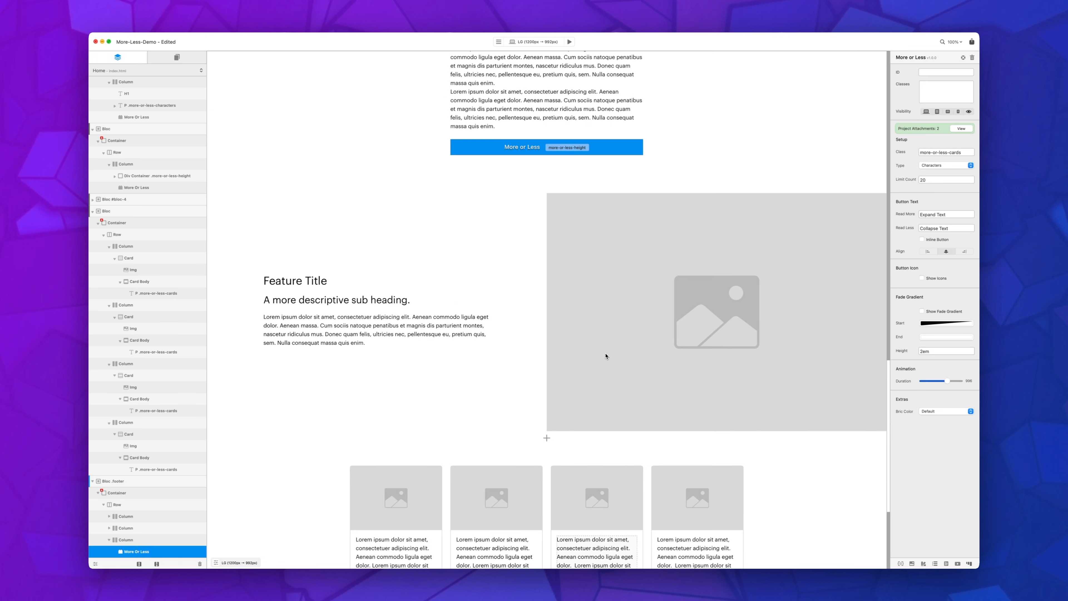
{"action": "scroll", "coordinate": [606, 356], "scroll_direction": "up", "scroll_amount": 8}
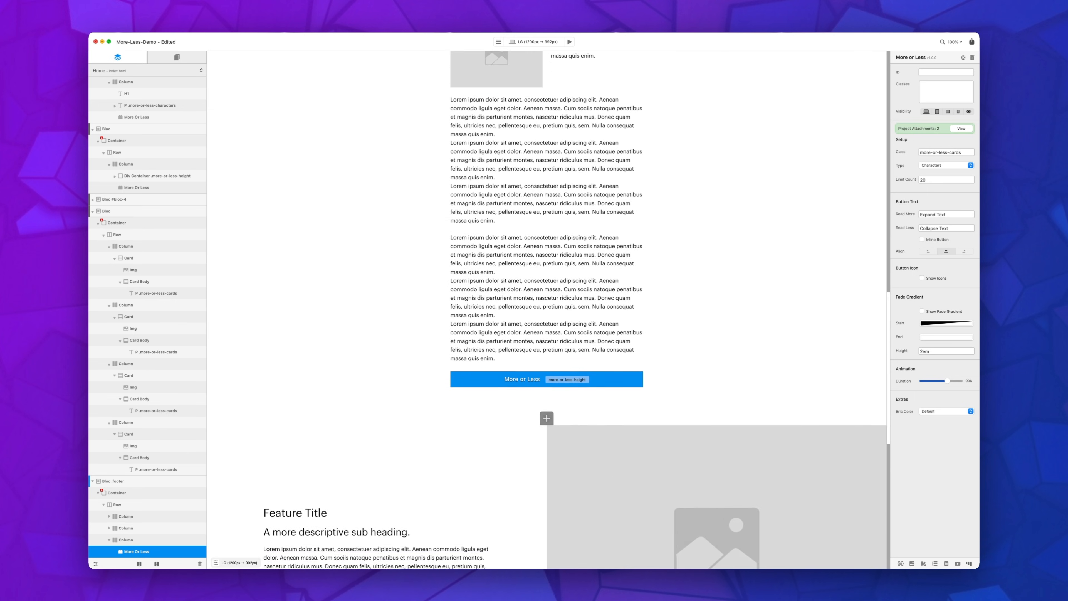
{"action": "scroll", "coordinate": [603, 355], "scroll_direction": "up", "scroll_amount": 8}
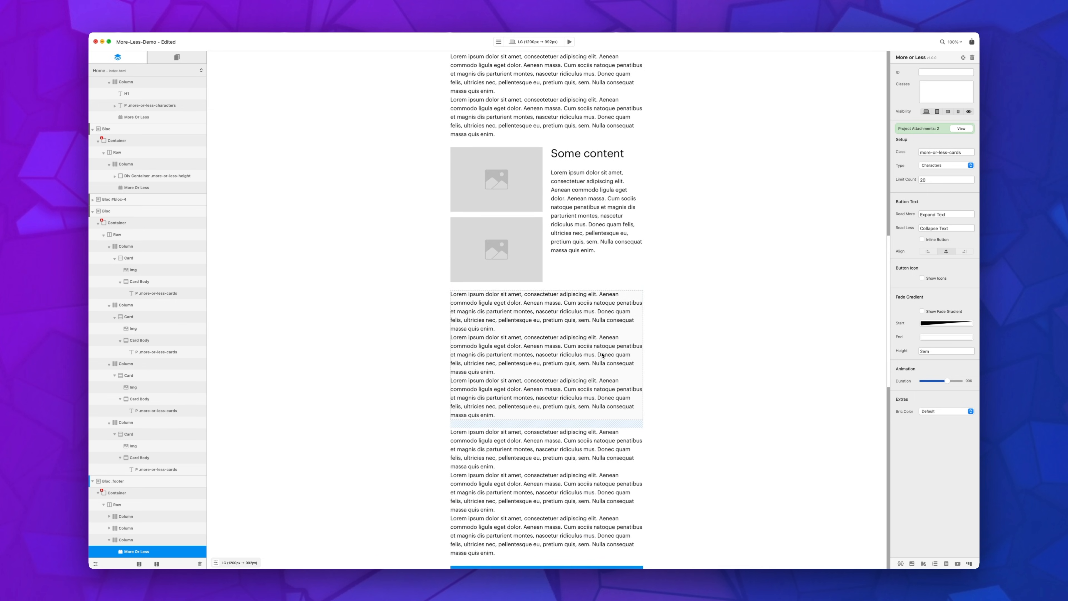
{"action": "scroll", "coordinate": [602, 355], "scroll_direction": "up", "scroll_amount": 2}
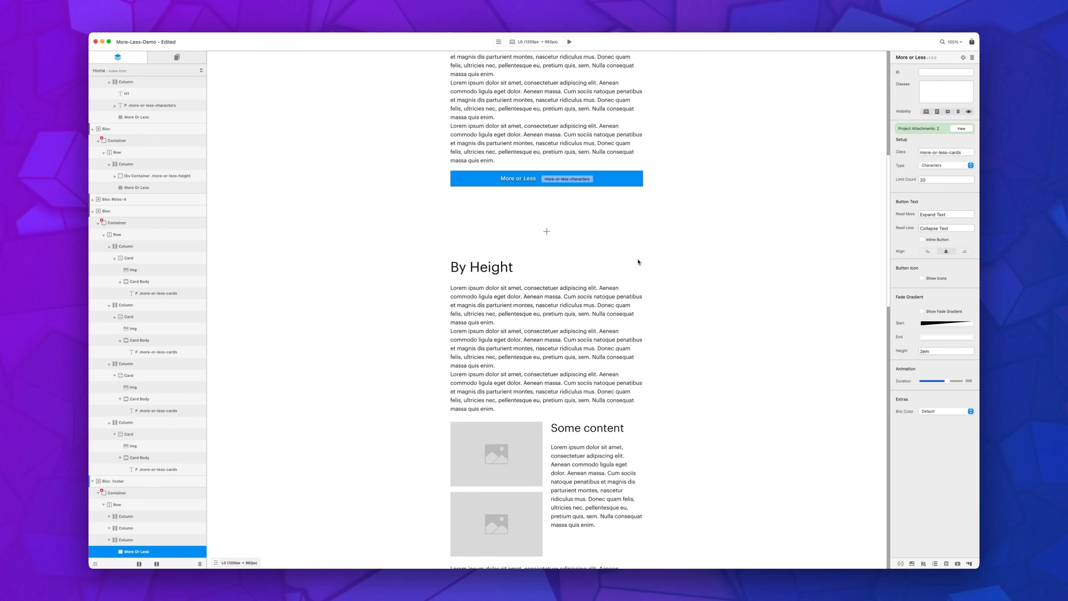
{"action": "scroll", "coordinate": [645, 276], "scroll_direction": "down", "scroll_amount": 1}
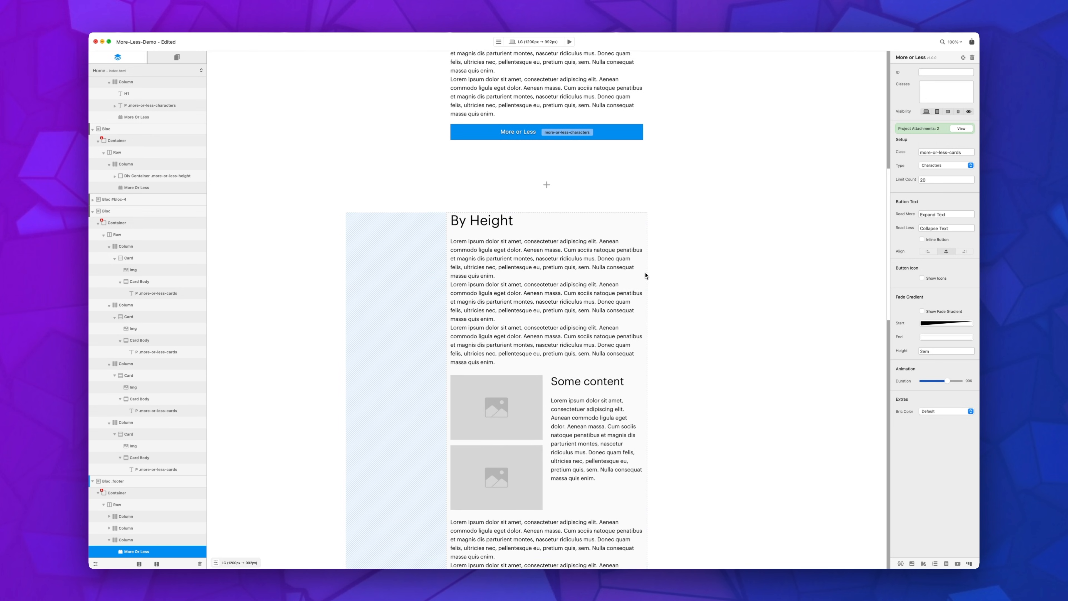
{"action": "scroll", "coordinate": [601, 282], "scroll_direction": "down", "scroll_amount": 2}
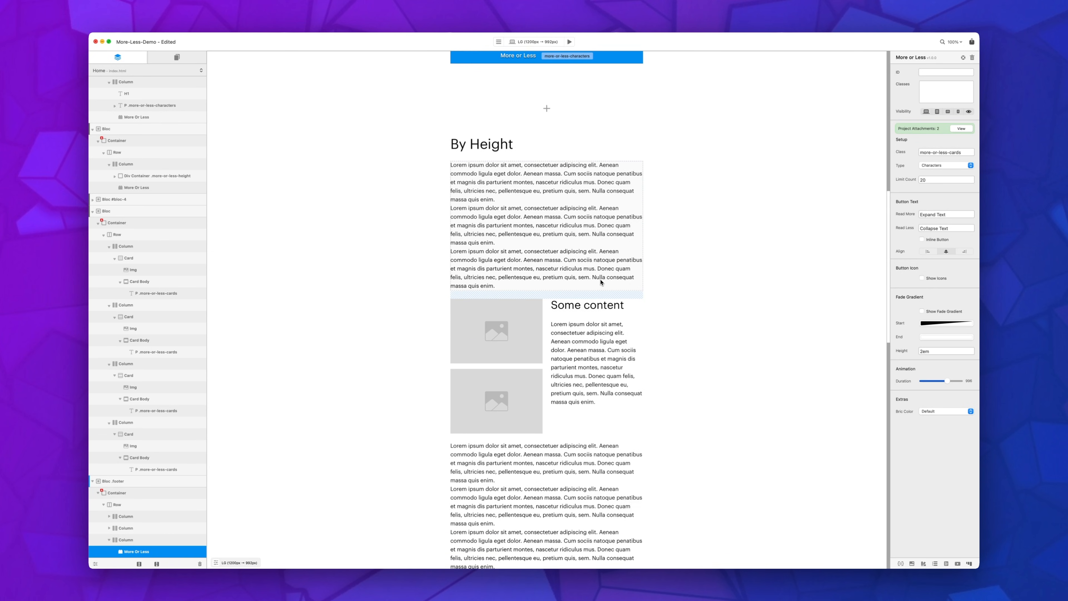
{"action": "scroll", "coordinate": [581, 252], "scroll_direction": "up", "scroll_amount": 6}
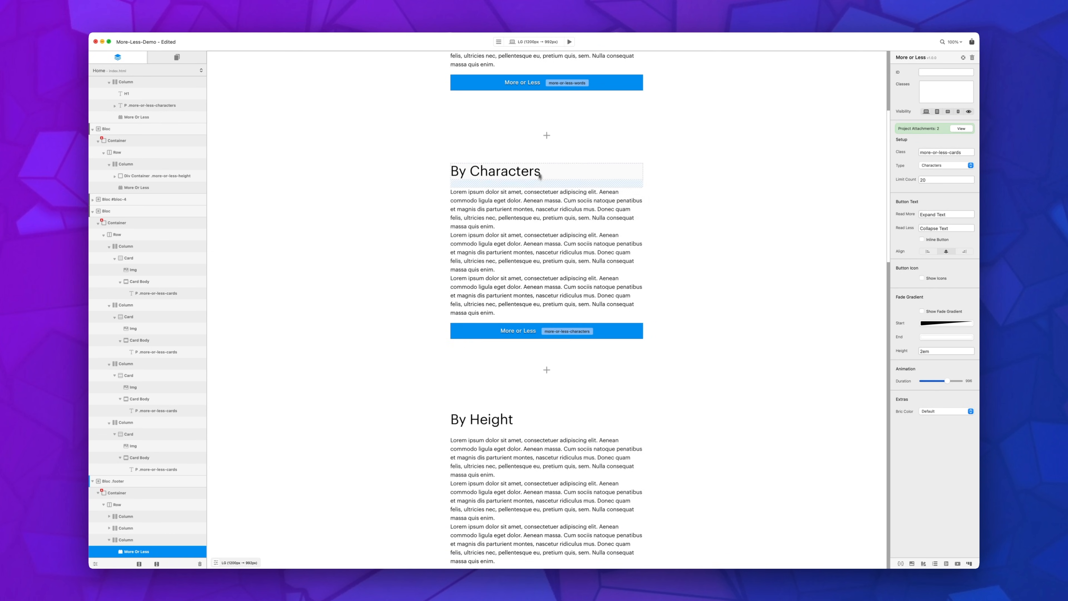
{"action": "left_click", "coordinate": [535, 235]}
{"action": "double_click", "coordinate": [525, 234]}
{"action": "left_click", "coordinate": [500, 226]}
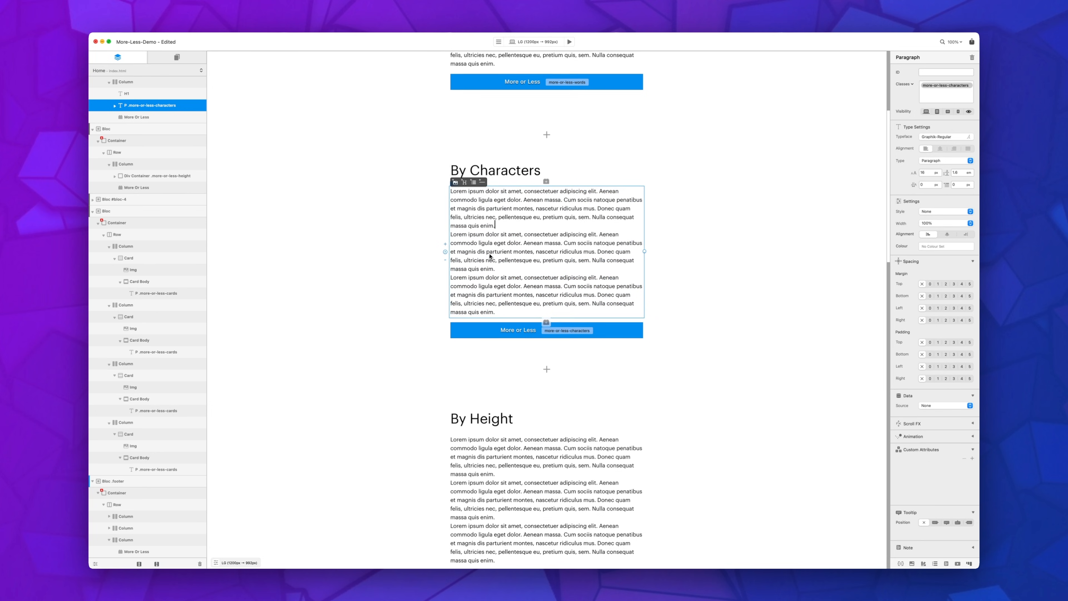
{"action": "scroll", "coordinate": [491, 257], "scroll_direction": "down", "scroll_amount": 1}
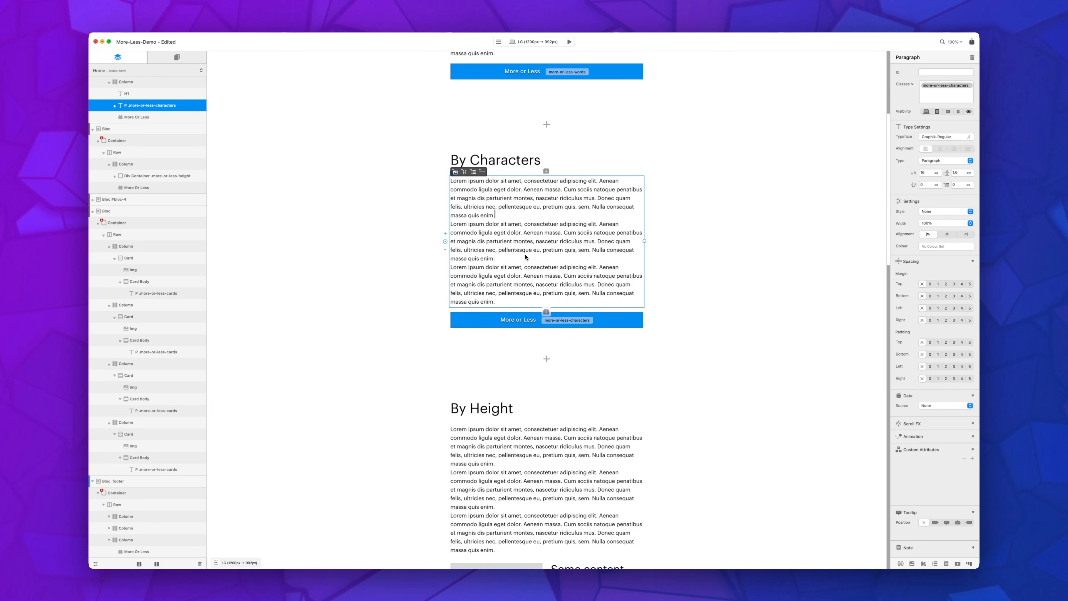
{"action": "scroll", "coordinate": [526, 257], "scroll_direction": "down", "scroll_amount": 1}
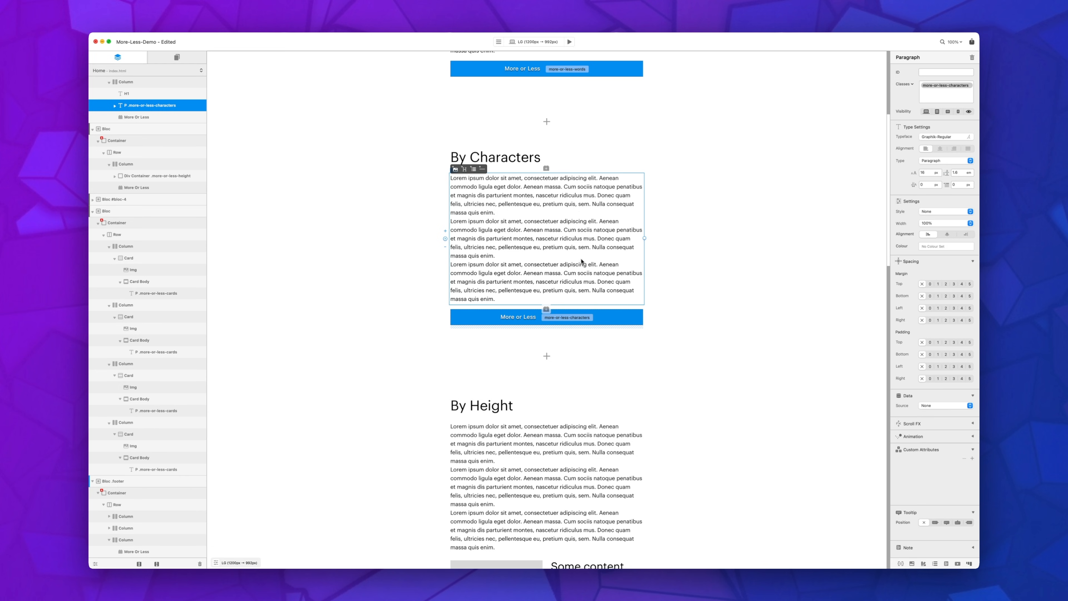
{"action": "scroll", "coordinate": [575, 267], "scroll_direction": "up", "scroll_amount": 3}
{"action": "scroll", "coordinate": [575, 266], "scroll_direction": "down", "scroll_amount": 2}
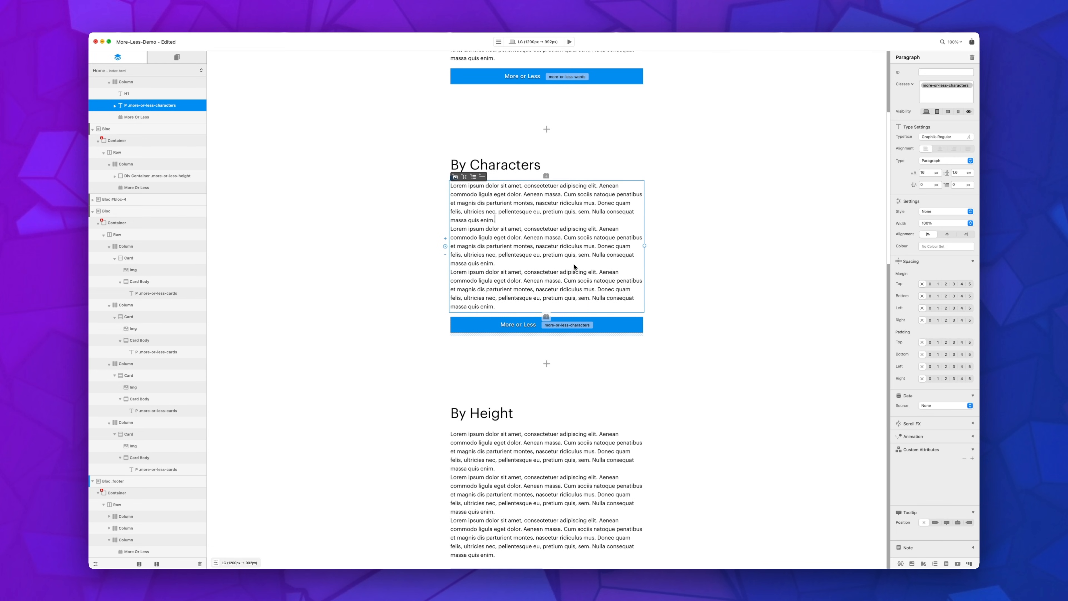
{"action": "scroll", "coordinate": [575, 267], "scroll_direction": "down", "scroll_amount": 8}
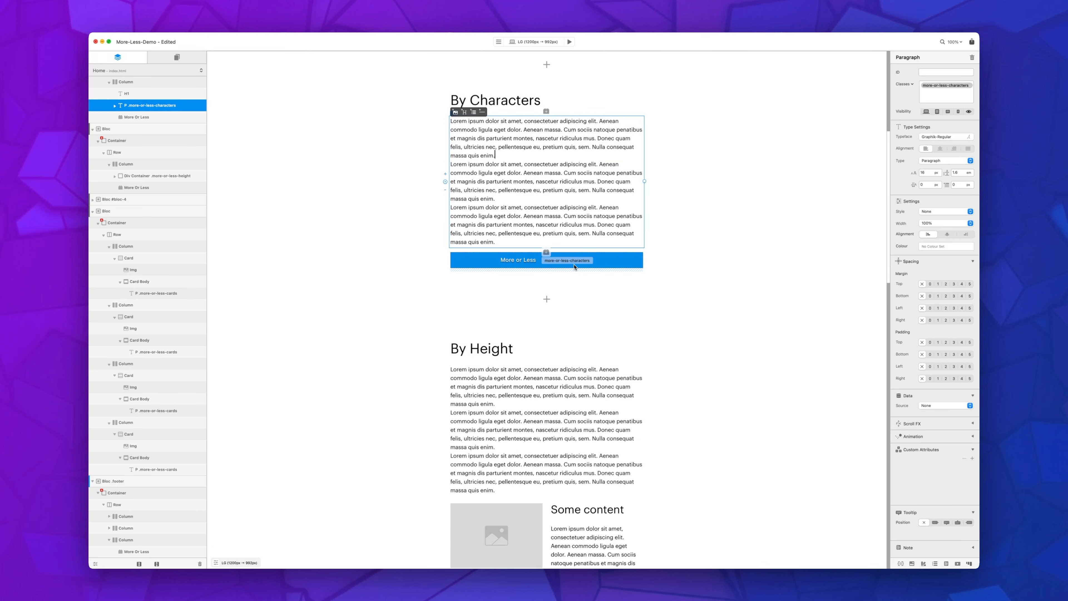